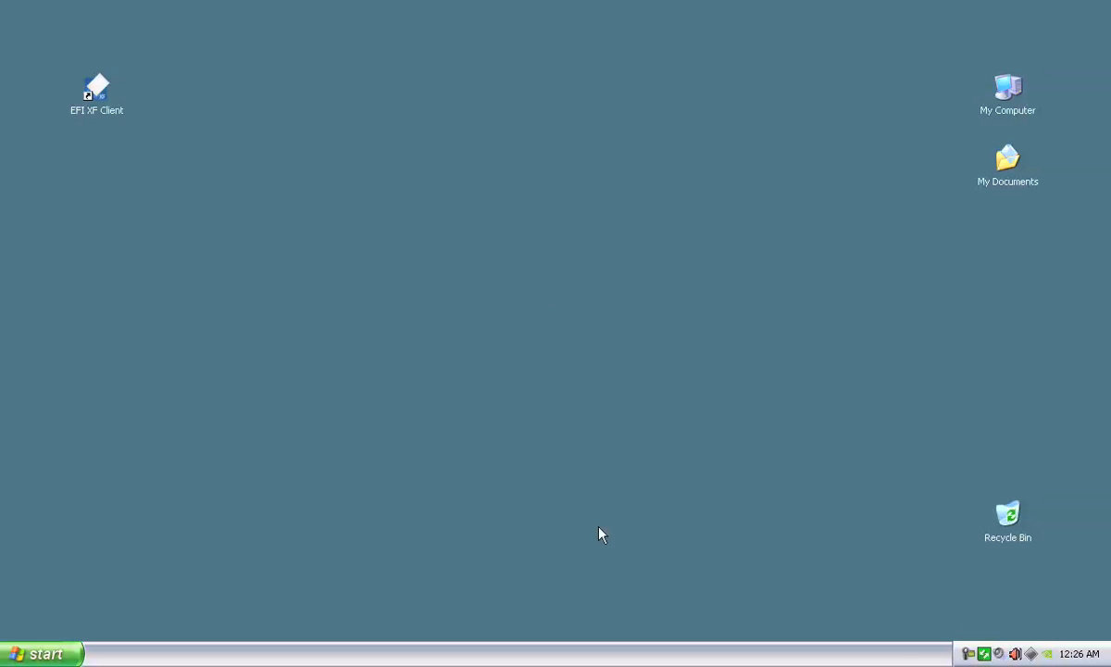
Launch the EFI XF Client and finish the Setup Wizard with a new workflow based on the Default workflow template.
double_click(98, 89)
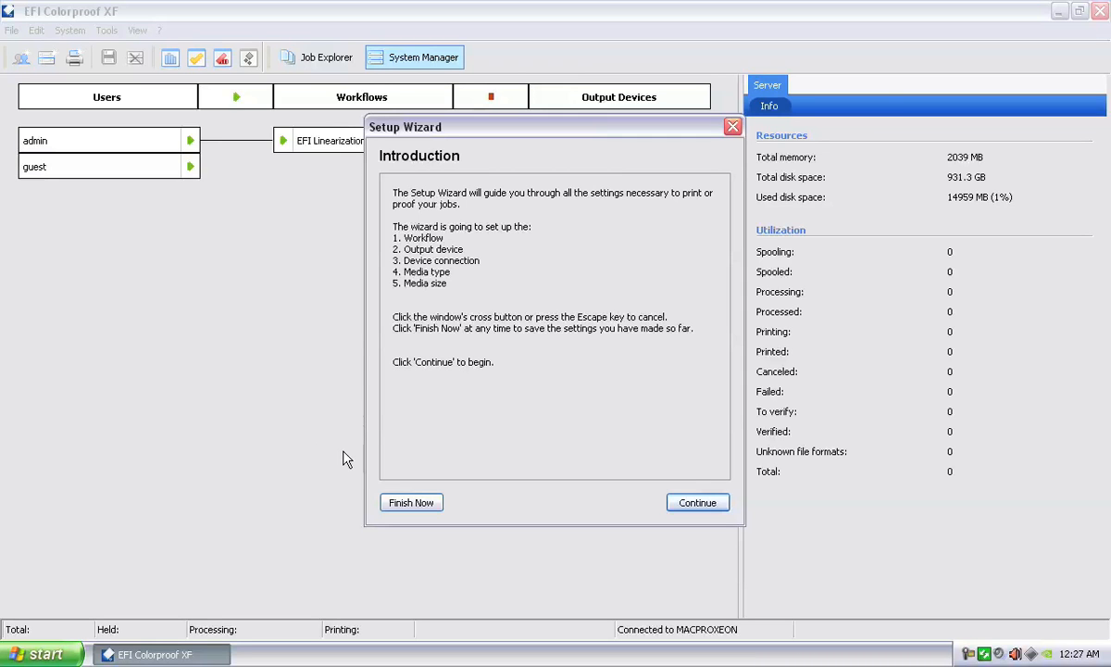
click(697, 505)
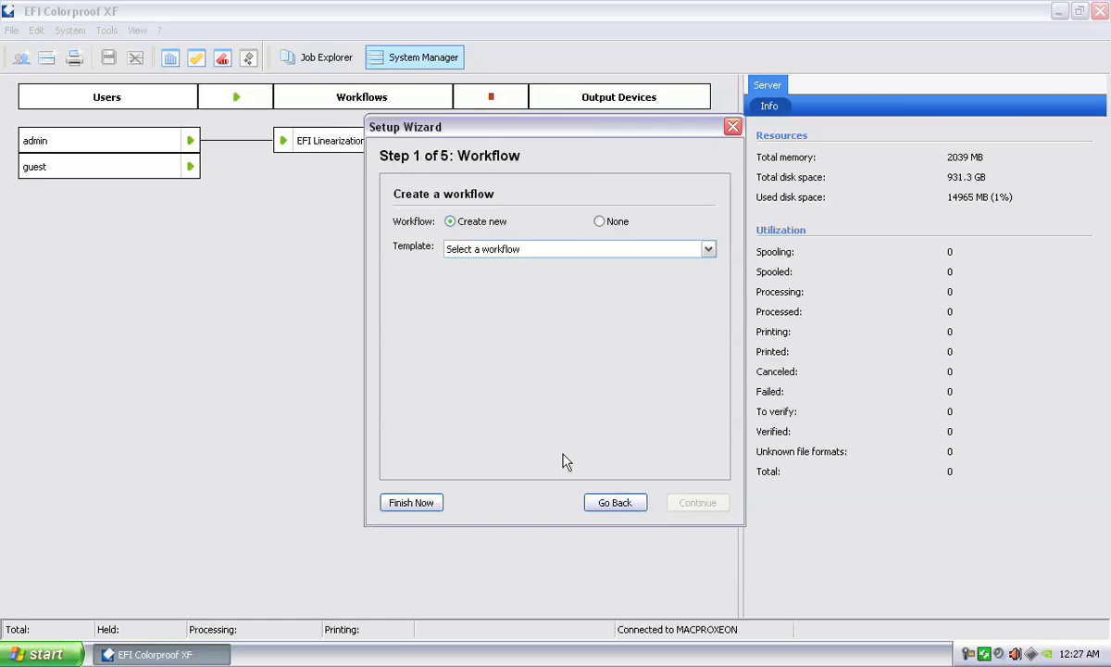
click(607, 249)
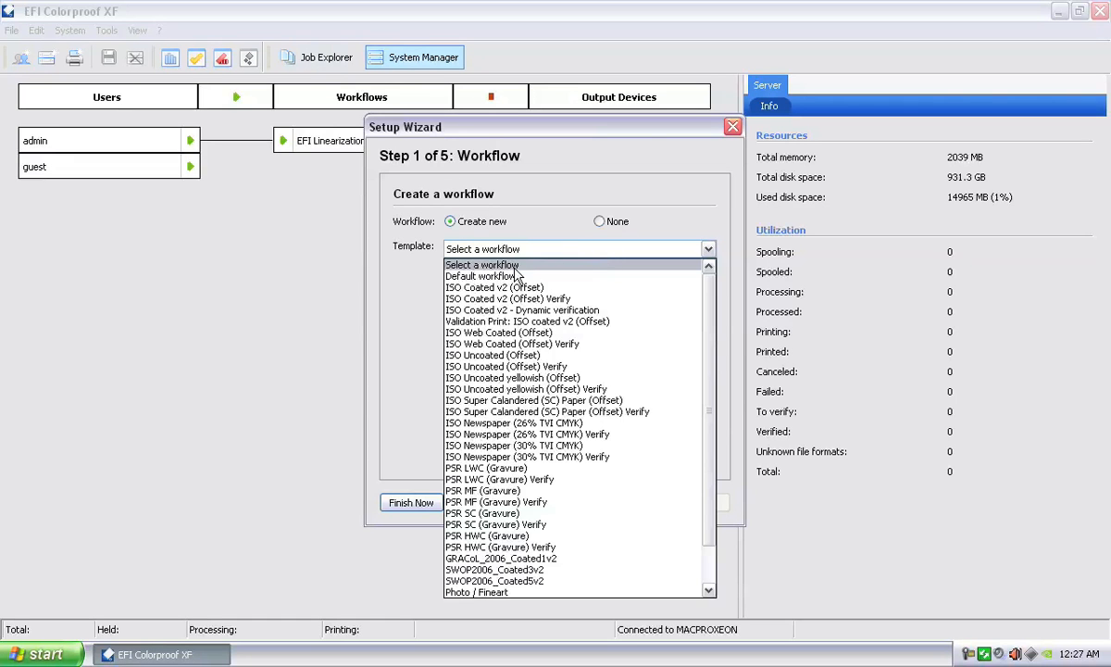
click(473, 262)
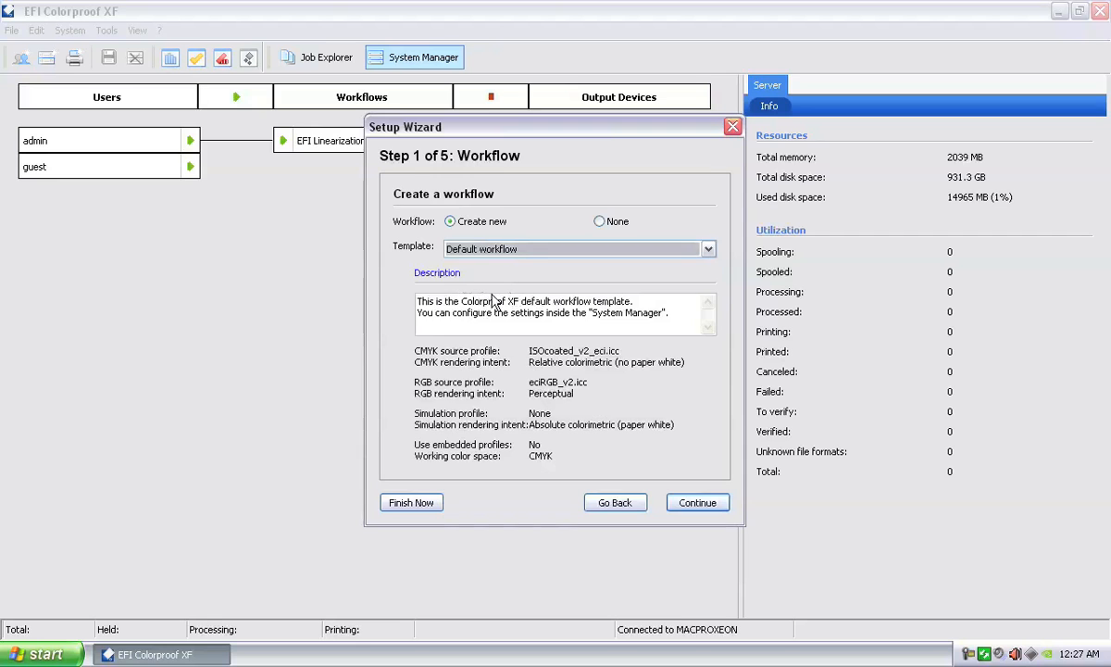
click(414, 505)
click(511, 353)
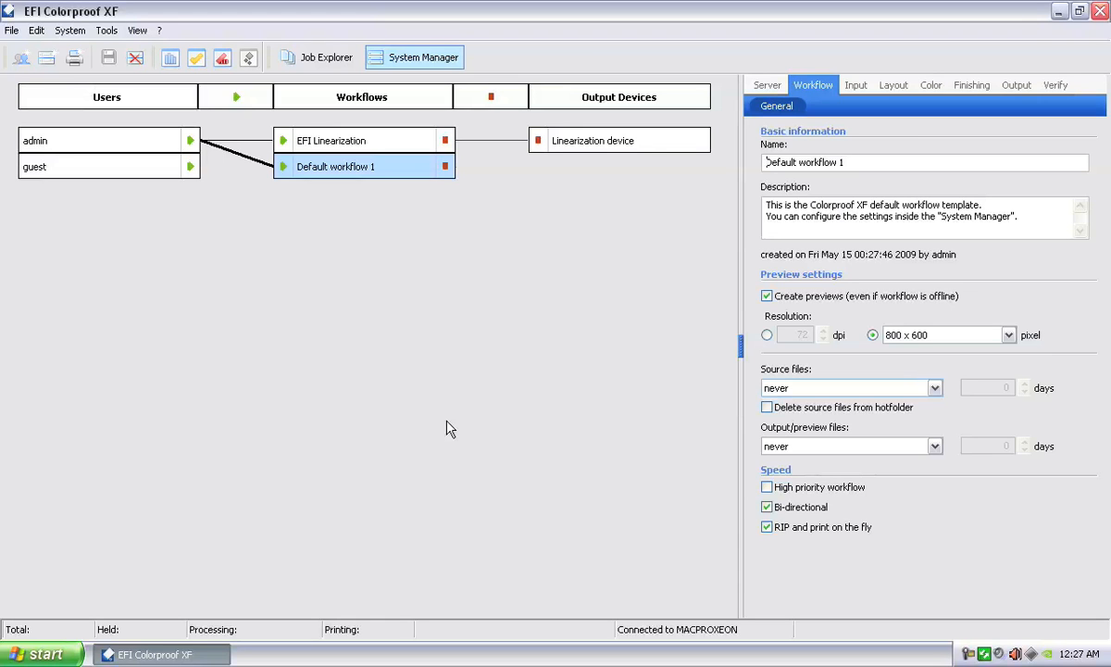
Delete the default workflow that the Setup Wizard created, keeping the EFI Linearization workflow.
right_click(374, 168)
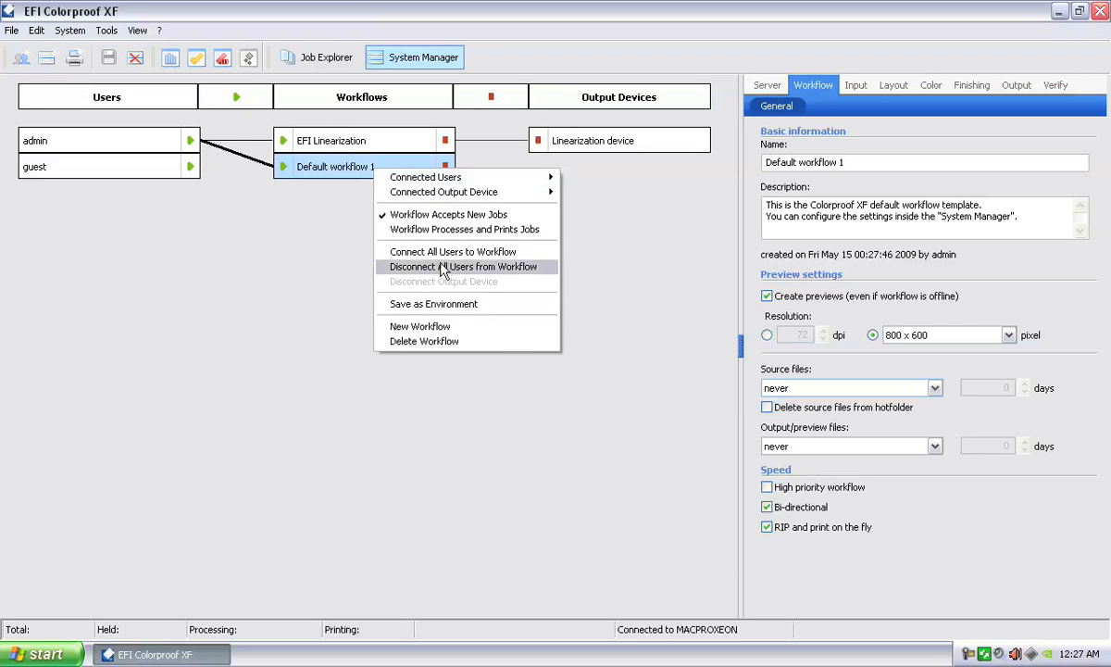
click(442, 342)
click(541, 351)
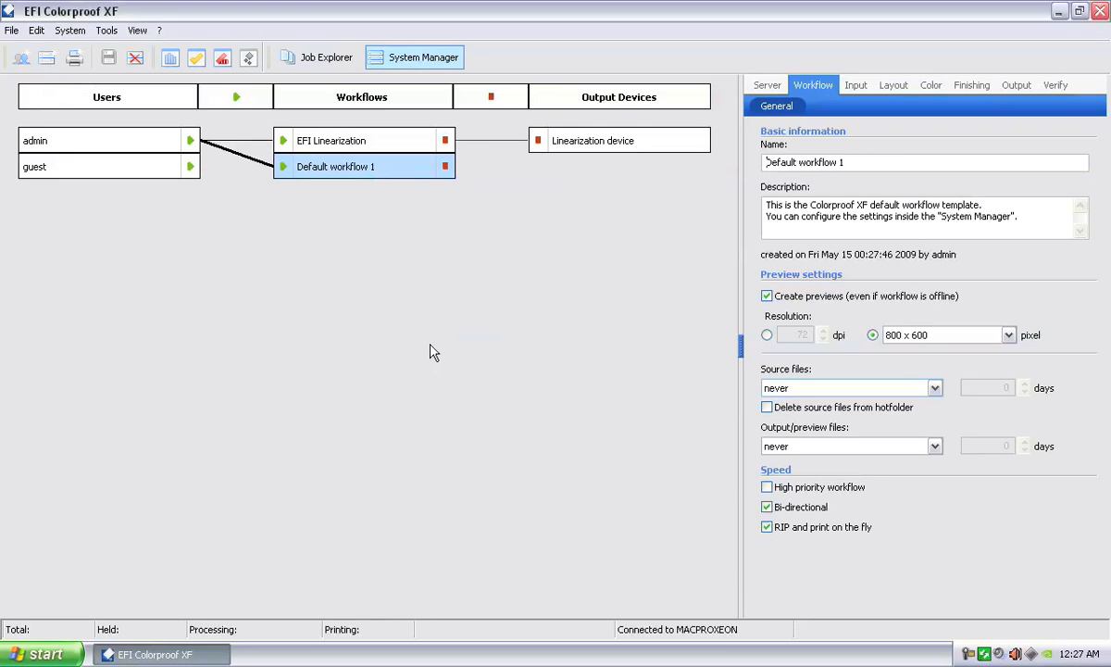
click(268, 156)
right_click(320, 165)
click(432, 339)
click(516, 355)
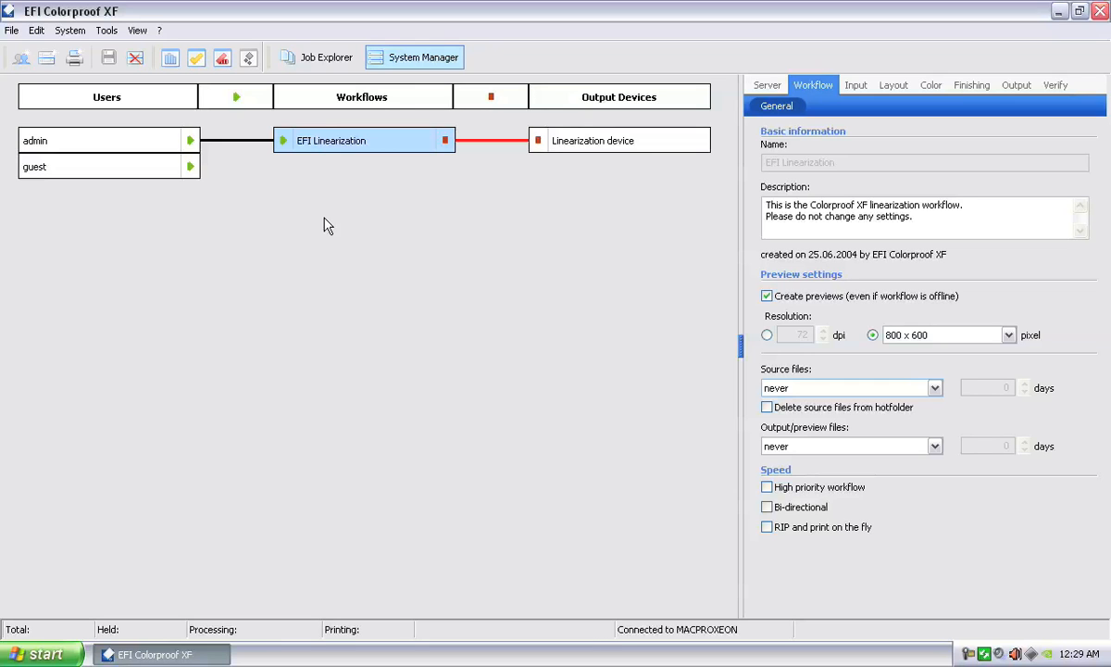
Create a new workflow in the System Manager from the Default workflow template.
right_click(341, 235)
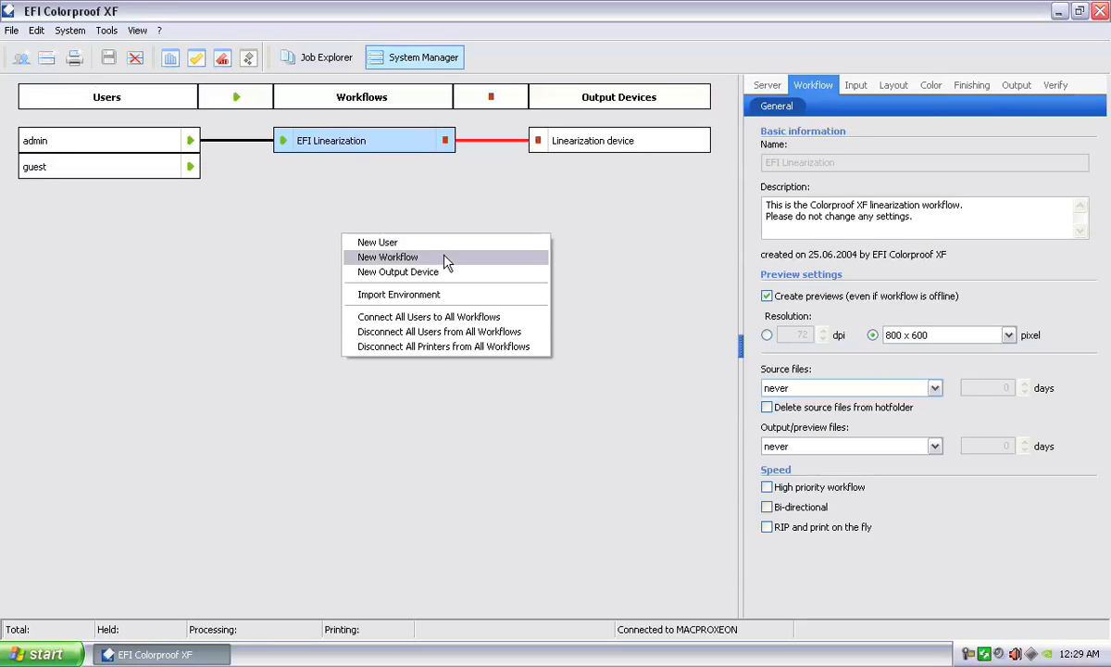
click(262, 216)
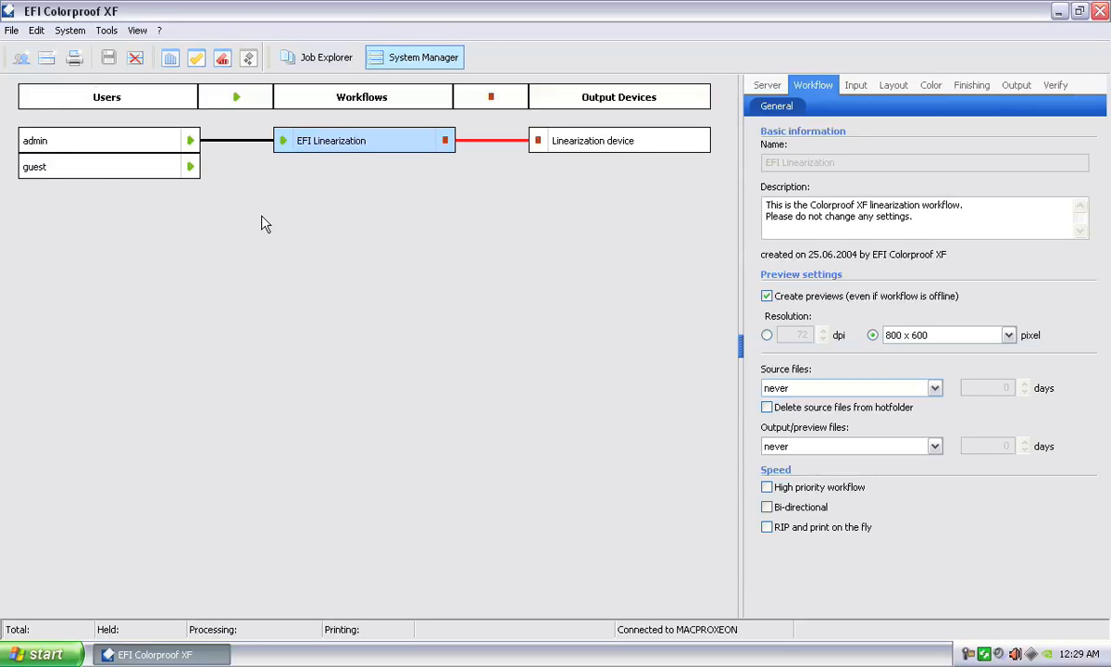
click(48, 59)
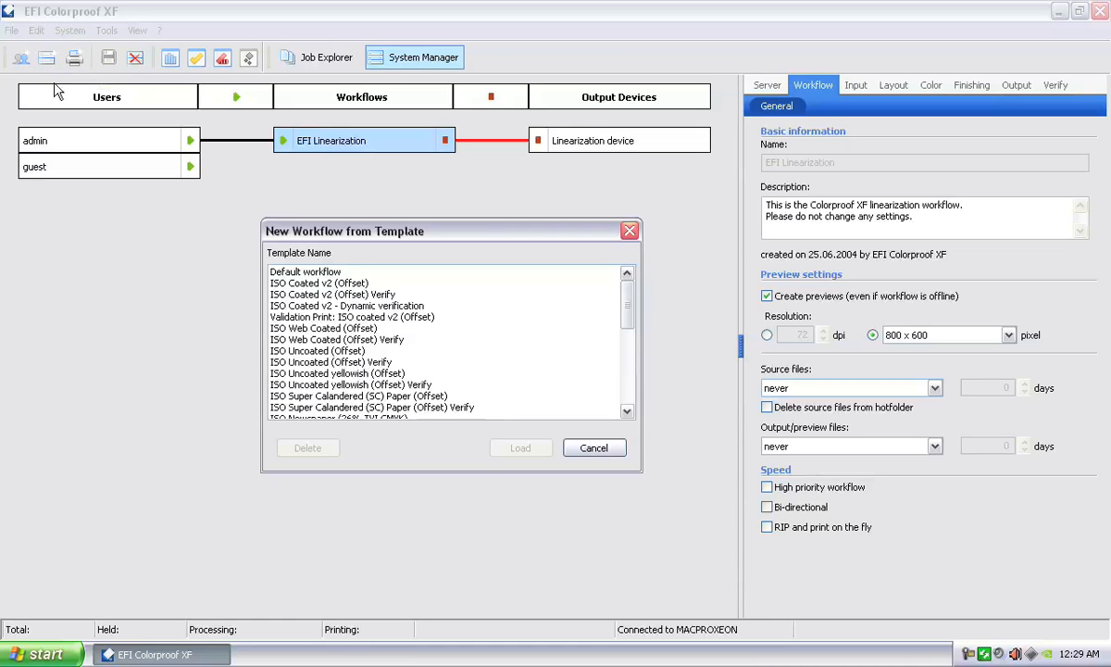
click(306, 272)
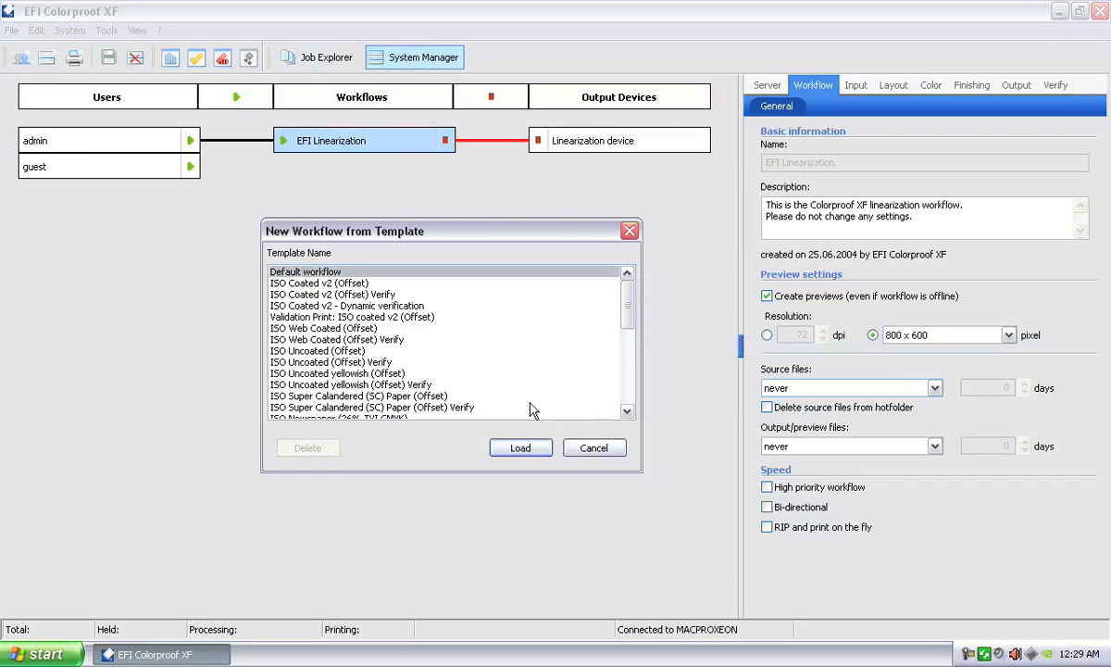
mouse_move(624, 313)
mouse_down()
mouse_move(628, 292)
mouse_move(628, 372)
mouse_move(628, 295)
mouse_up()
click(517, 449)
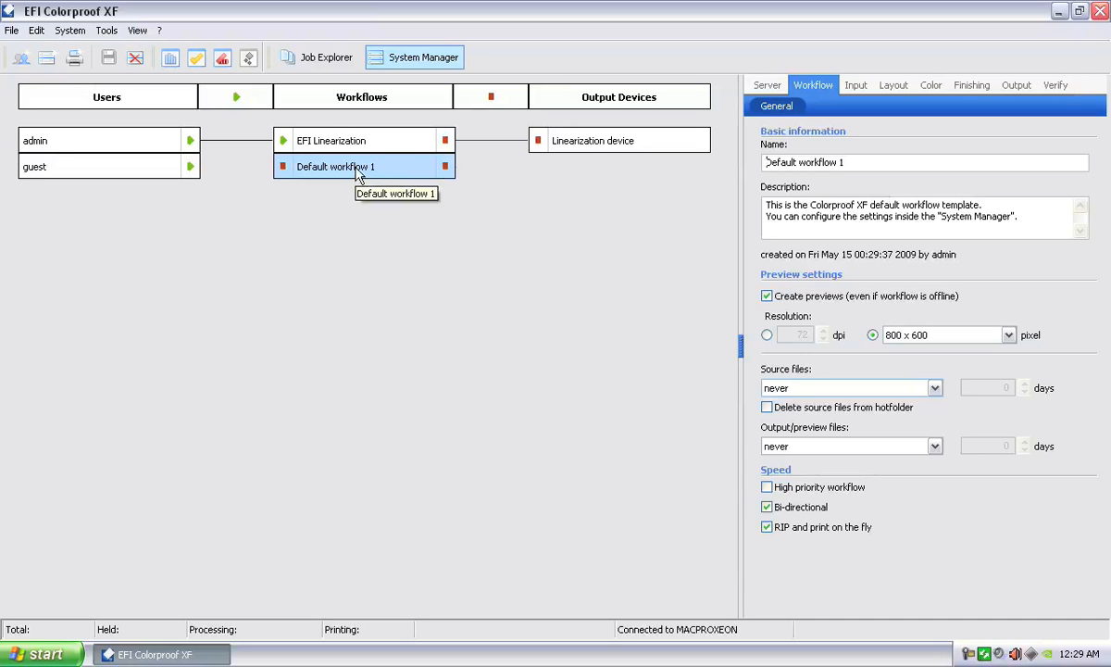
Rename the new default workflow as "GRACoL Coated 1v2 Certification".
click(595, 145)
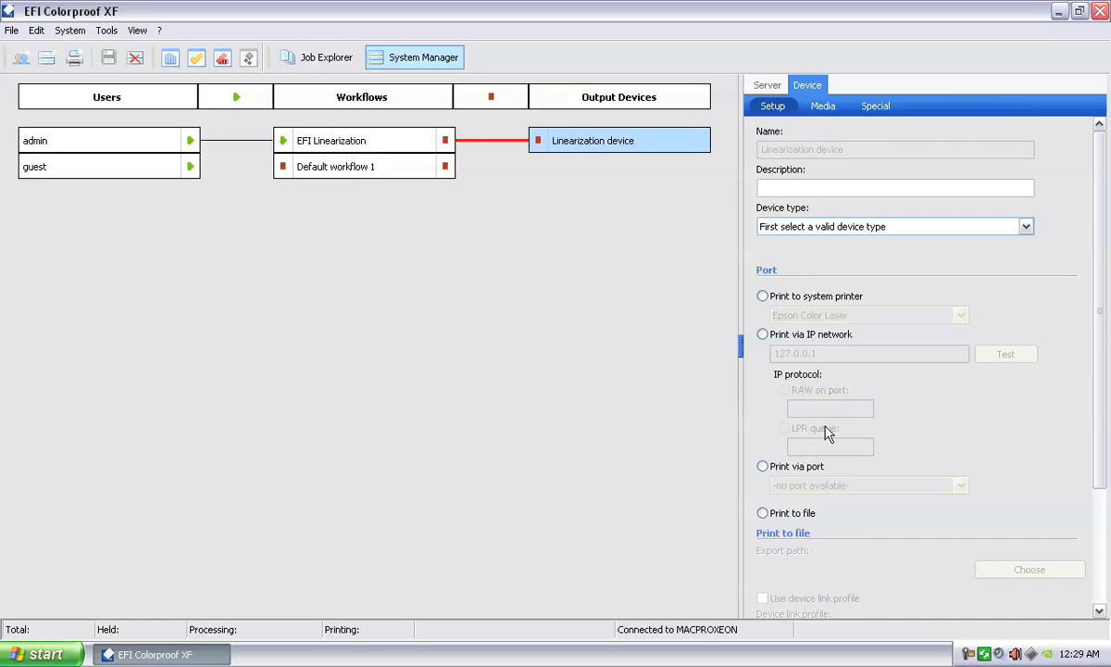
click(368, 171)
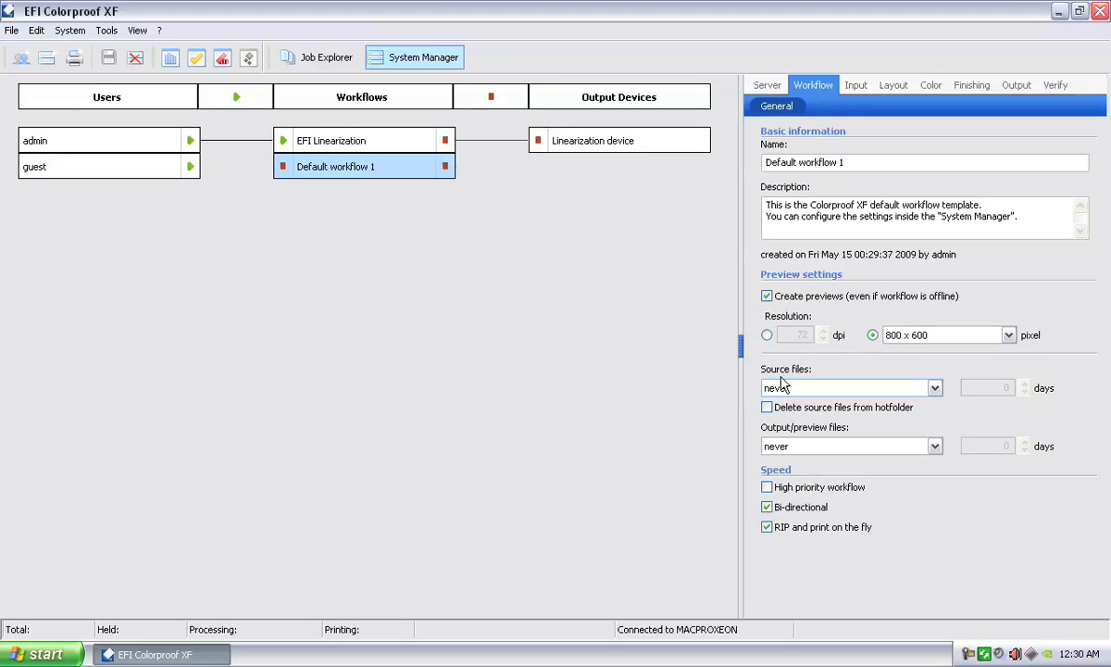
click(760, 88)
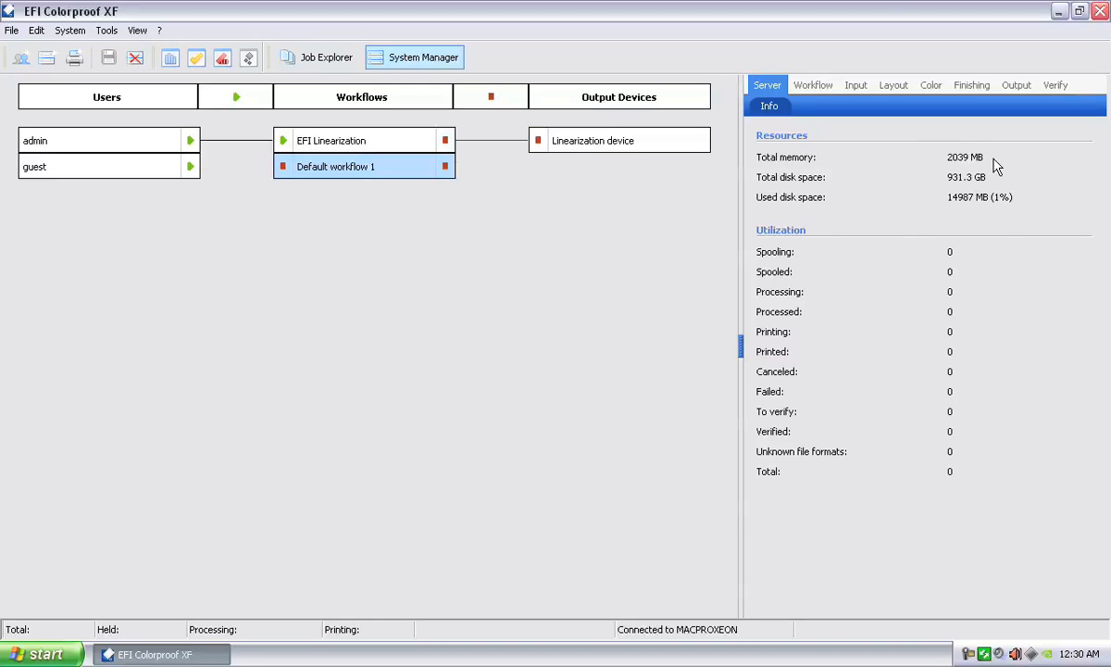
click(808, 85)
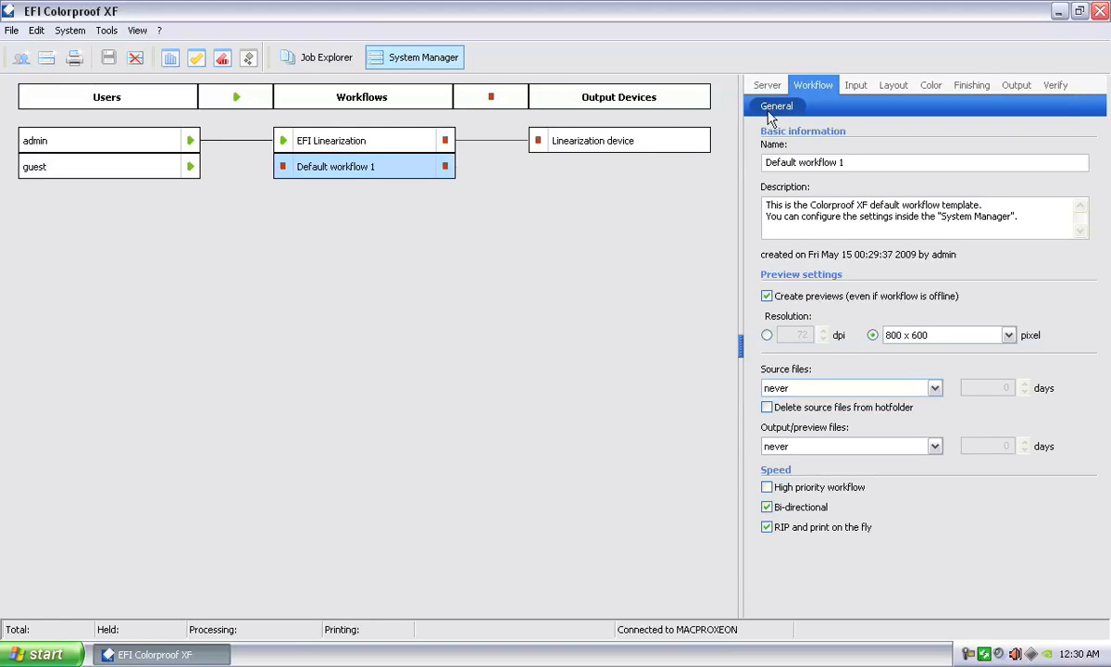
drag(853, 162, 757, 157)
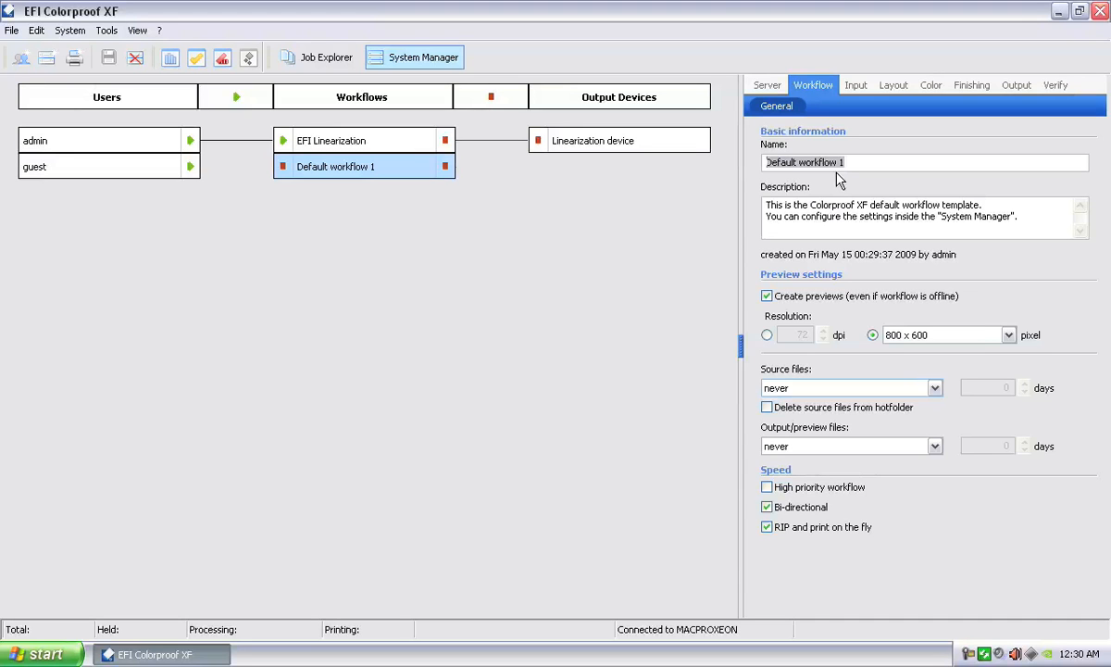
text(GRAC)
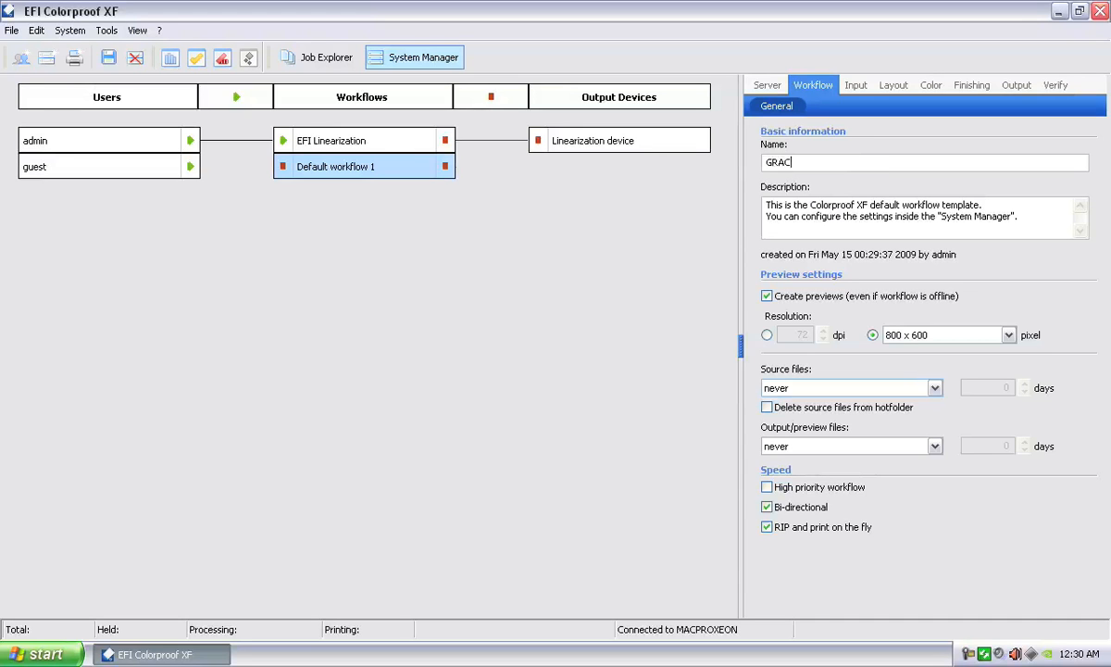
text(oL Coated 1v2 Certification)
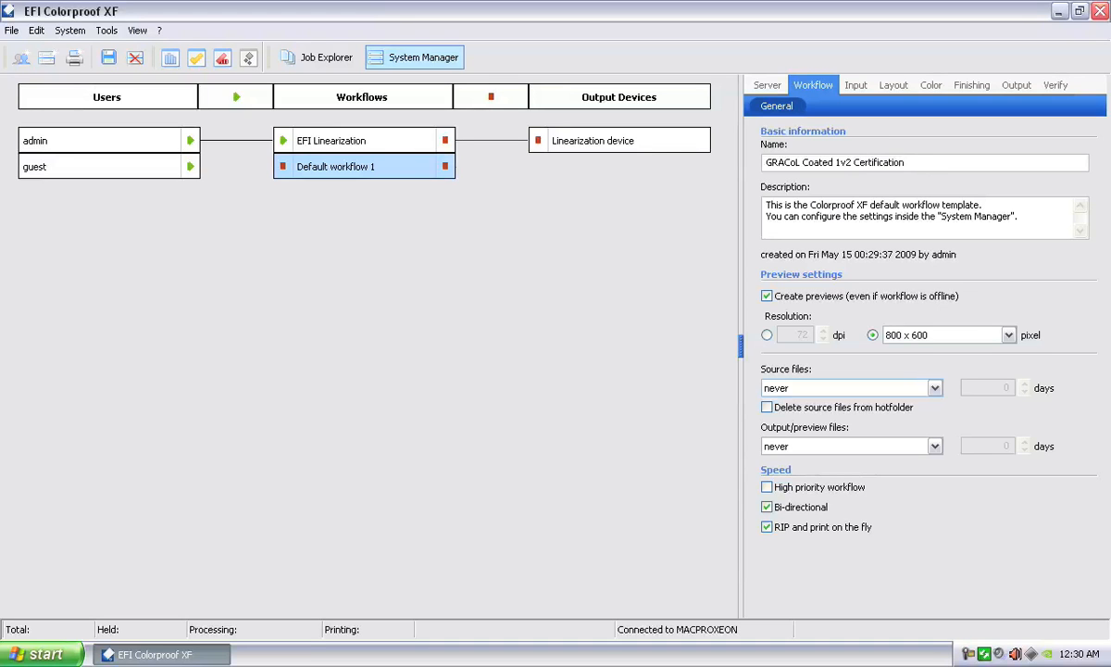
Replace the workflow's description with "Workflow for GRACoL 2006 Coated 1v2 Certification." and, on a second line, "Epson Standard Proofing Paper 240.", and save the workflow.
drag(964, 215, 751, 204)
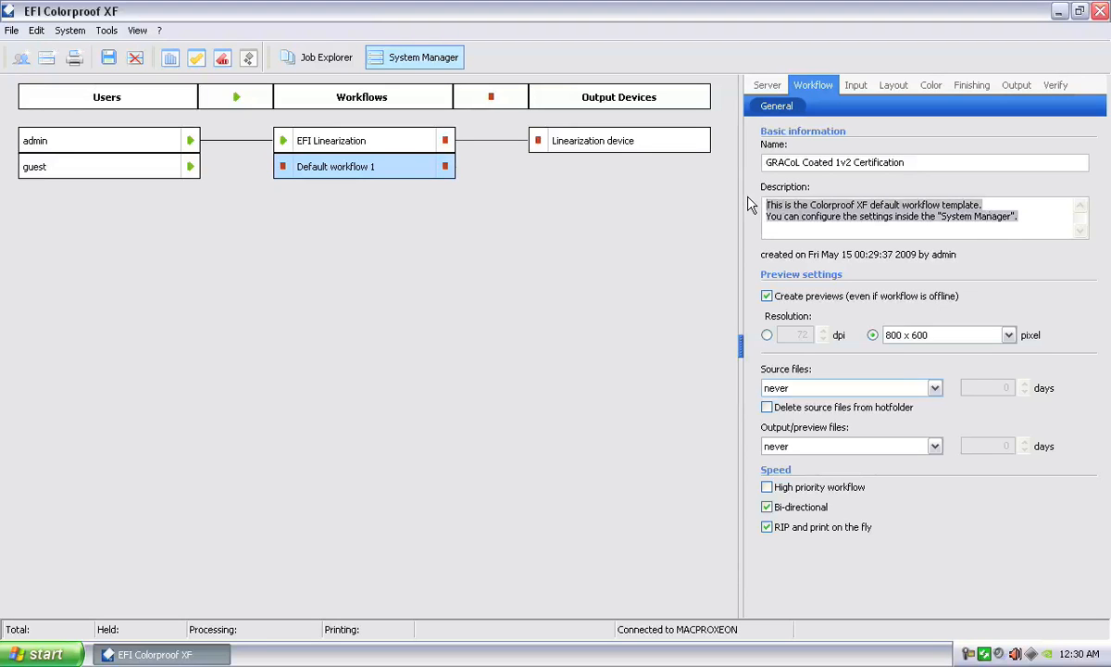
text(Work)
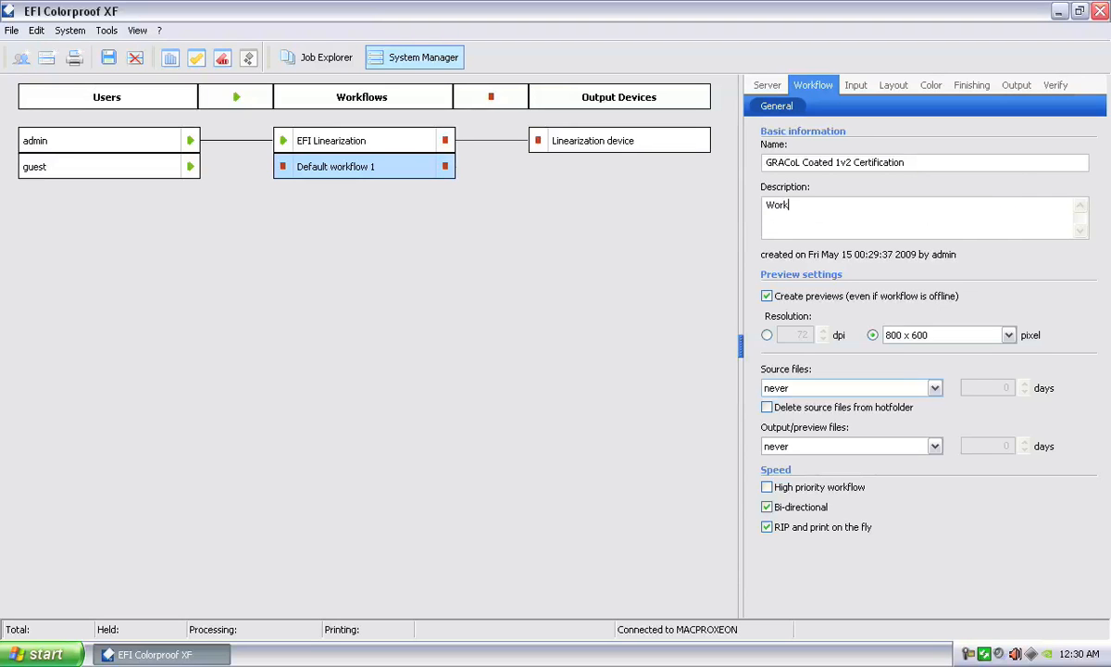
text(flow for GRACoL 2006 Coated 1v)
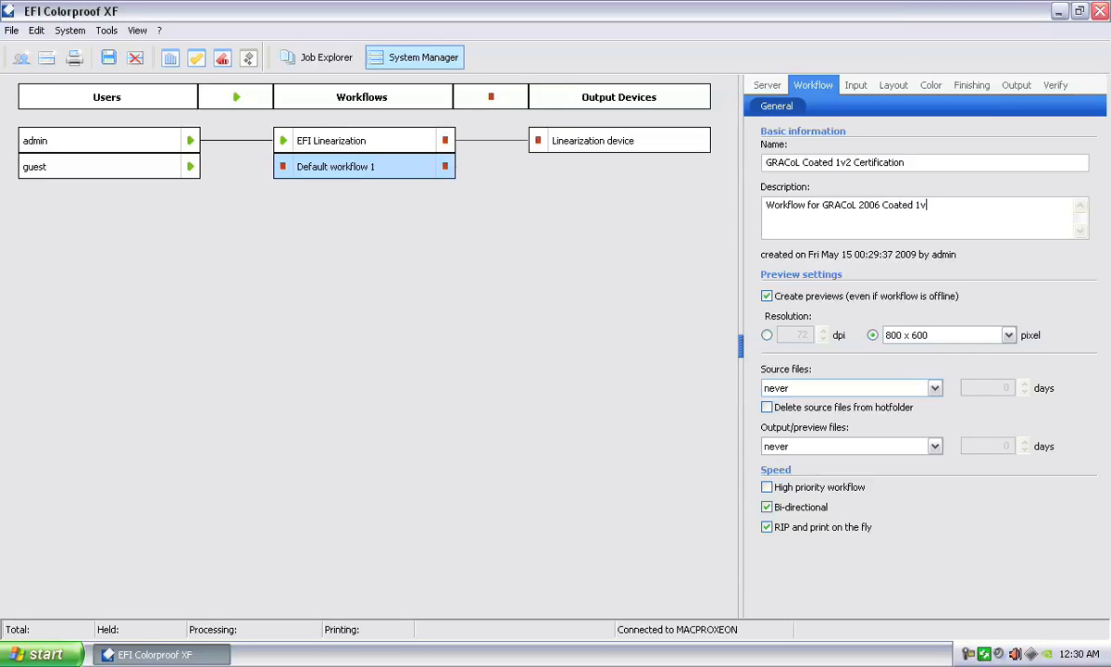
text(2 Certification.)
key(Return)
text(Epson ST)
key(BackSpace)
text(tan)
text(ard)
key(BackSpace)
key(BackSpace)
key(BackSpace)
text(dard)
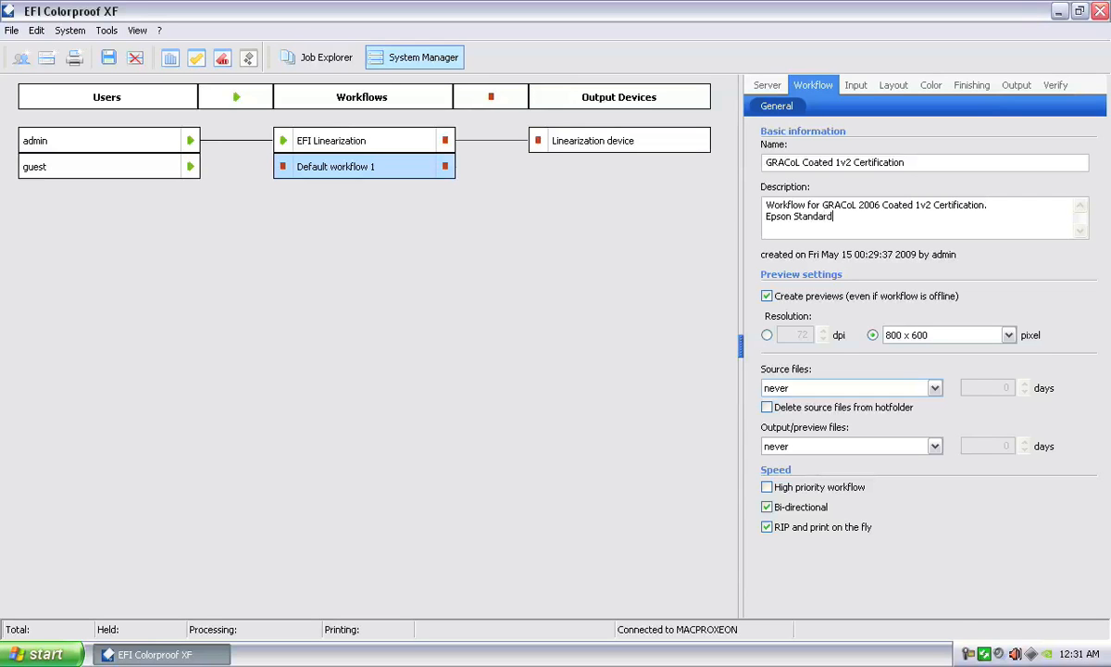
text( Proofing Paper 240.)
click(108, 60)
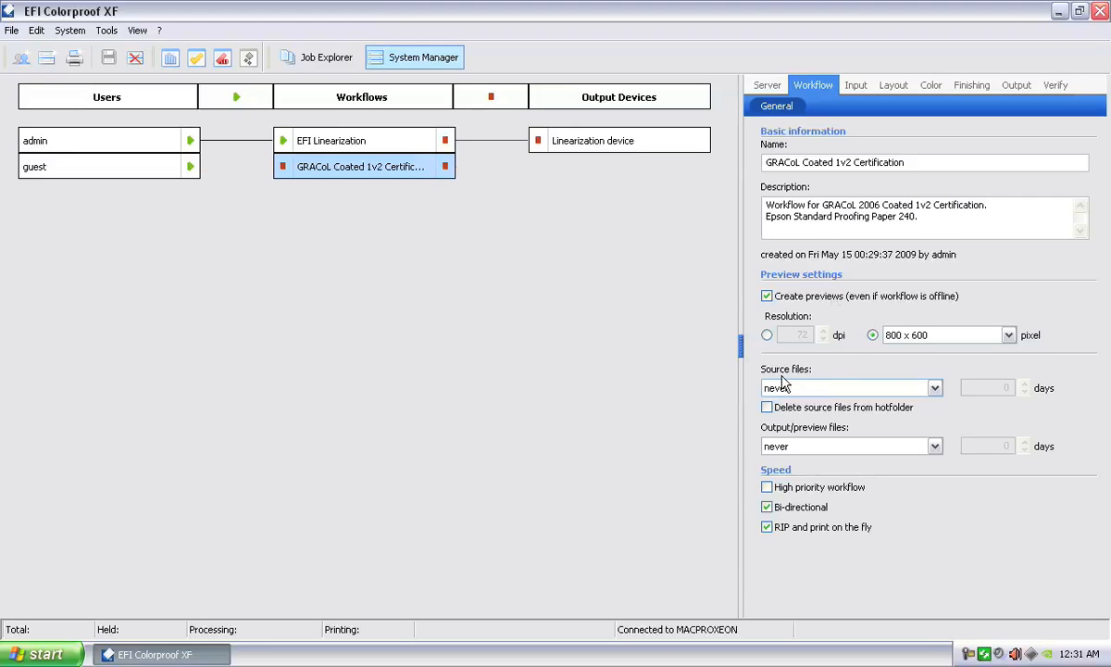
Set the workflow's source files to delete after 5 days.
click(920, 390)
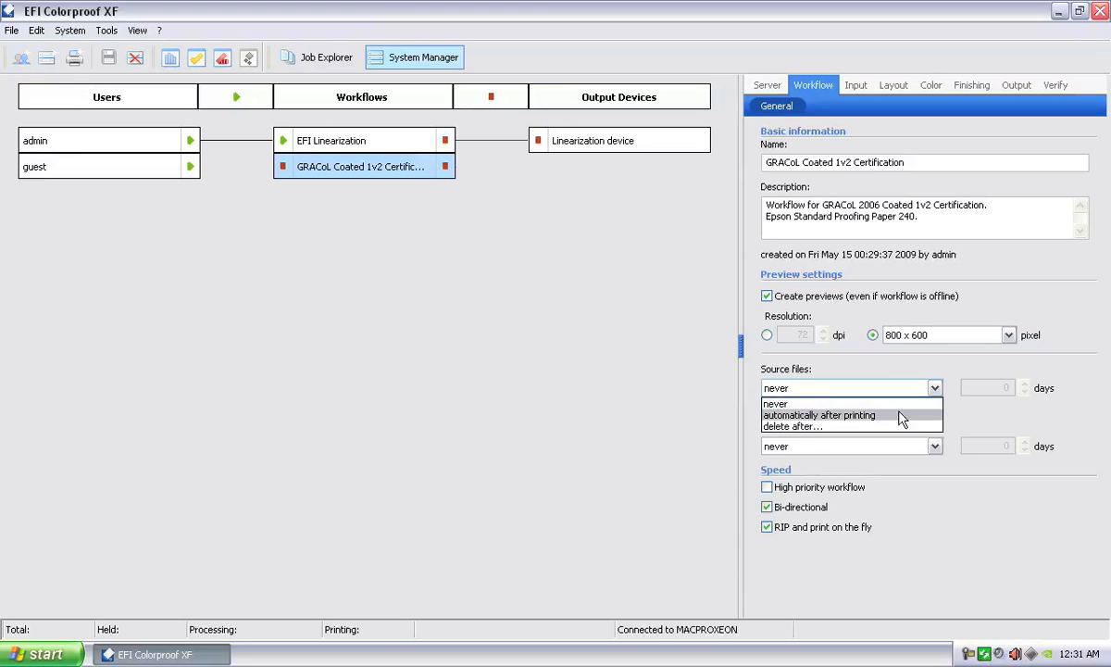
click(831, 426)
click(1024, 386)
click(1023, 387)
click(1023, 387)
click(1024, 386)
Set the output/preview files to delete after 5 days and turn off RIP and print on the fly.
click(899, 451)
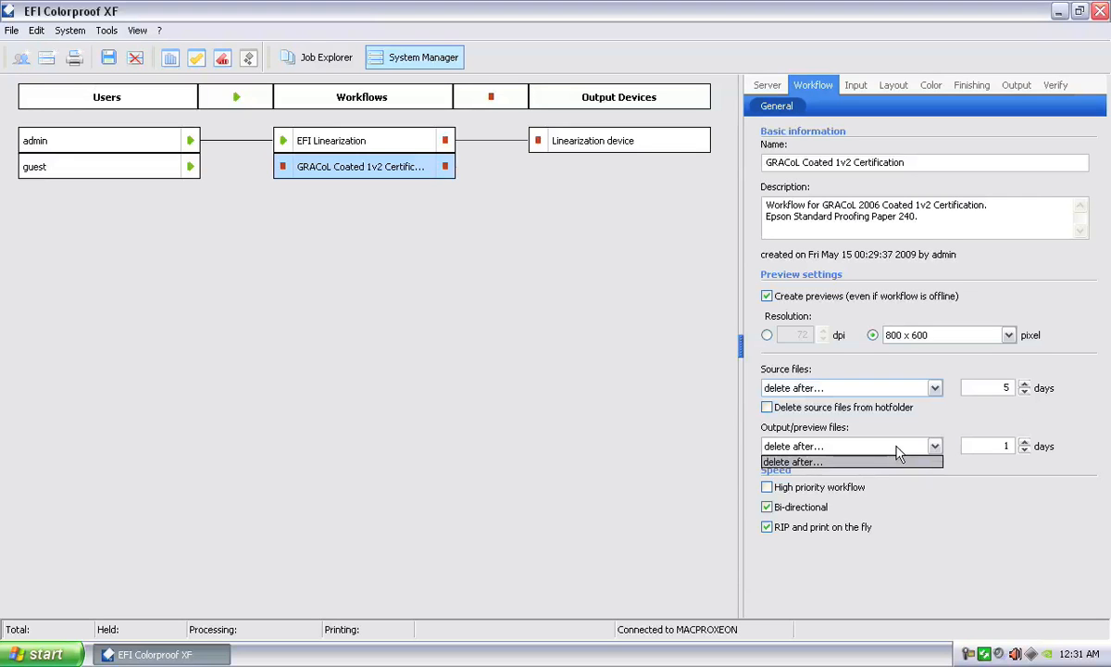
click(839, 446)
click(1025, 442)
click(1024, 442)
click(1025, 442)
click(1024, 443)
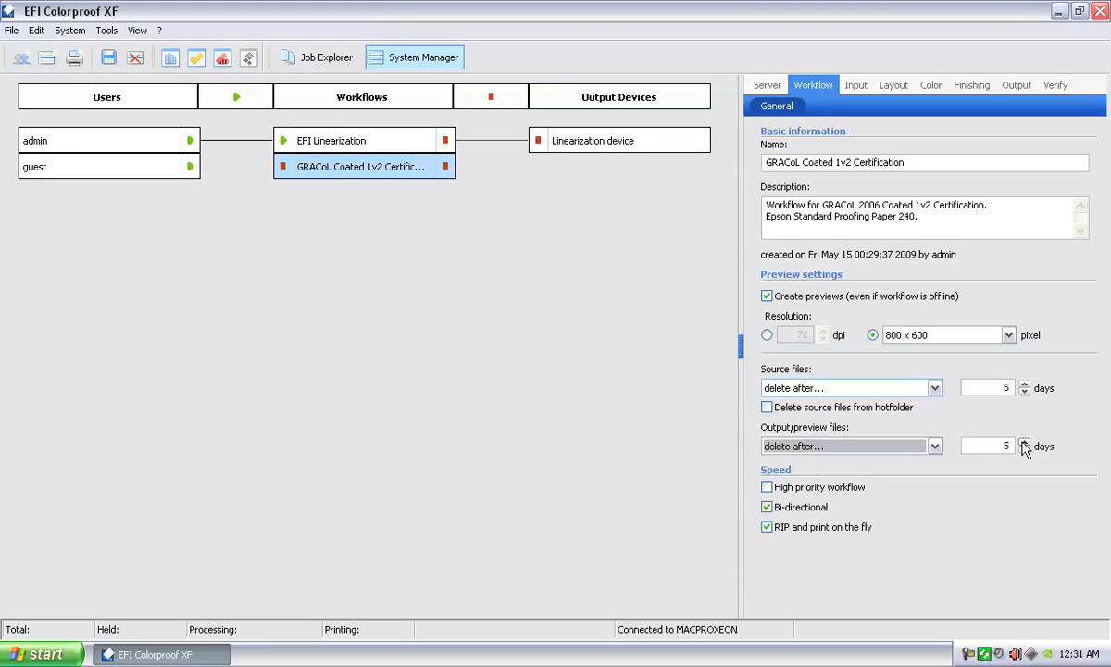
click(798, 530)
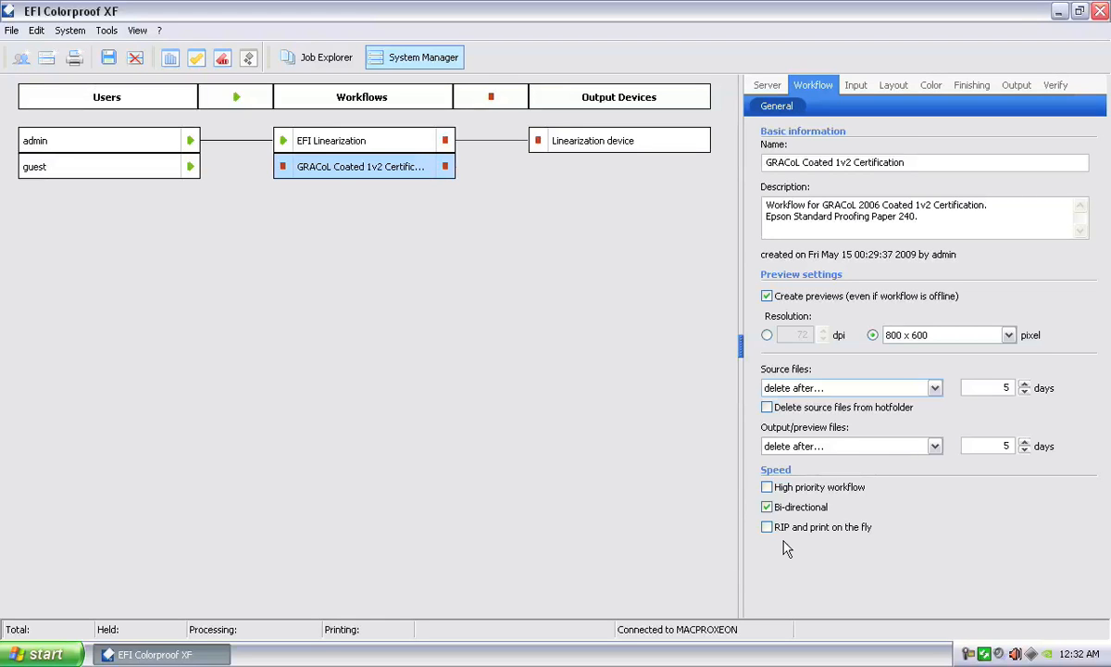
Shorten the workflow's name to "GRACoL Coated 1v2" and save the workflow.
click(911, 163)
key(BackSpace)
key(BackSpace)
key(BackSpace)
key(BackSpace)
key(BackSpace)
key(BackSpace)
key(BackSpace)
key(BackSpace)
key(BackSpace)
key(BackSpace)
key(BackSpace)
key(BackSpace)
key(BackSpace)
key(BackSpace)
click(107, 59)
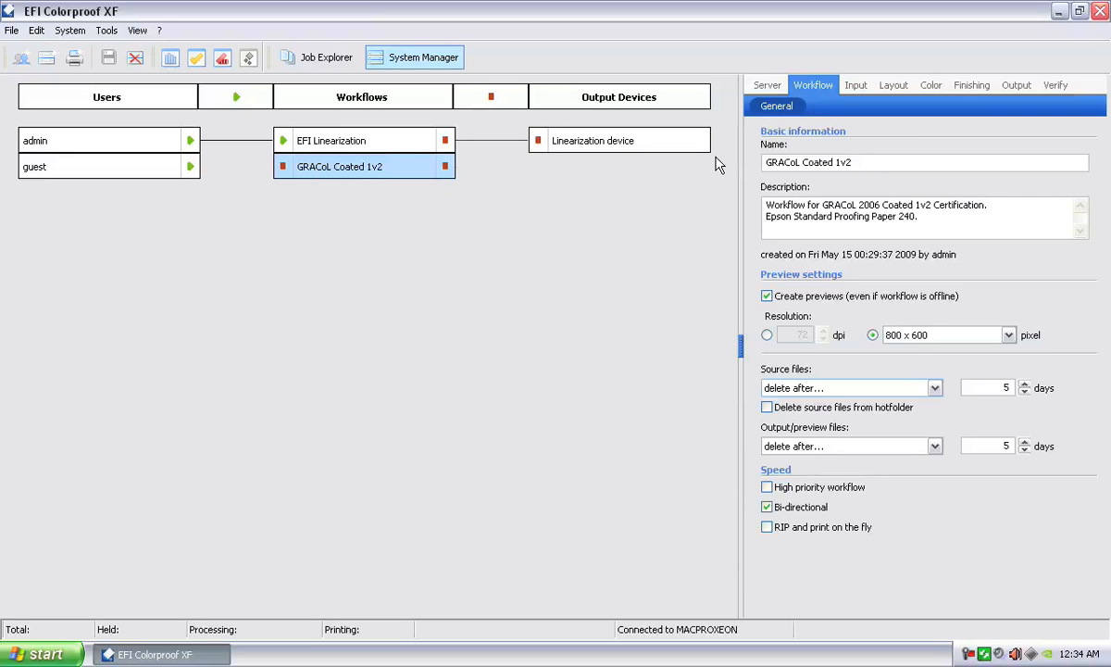
Review the workflow's general input settings and its file format settings for PS/PDF, EPS and one-bit jobs.
click(855, 86)
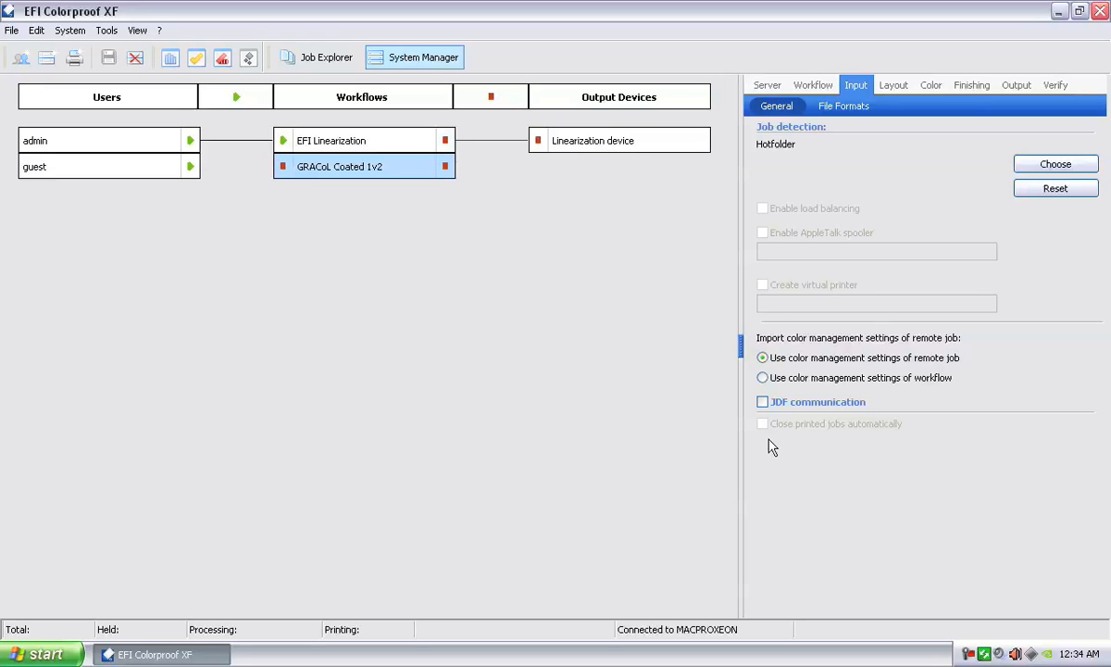
click(843, 107)
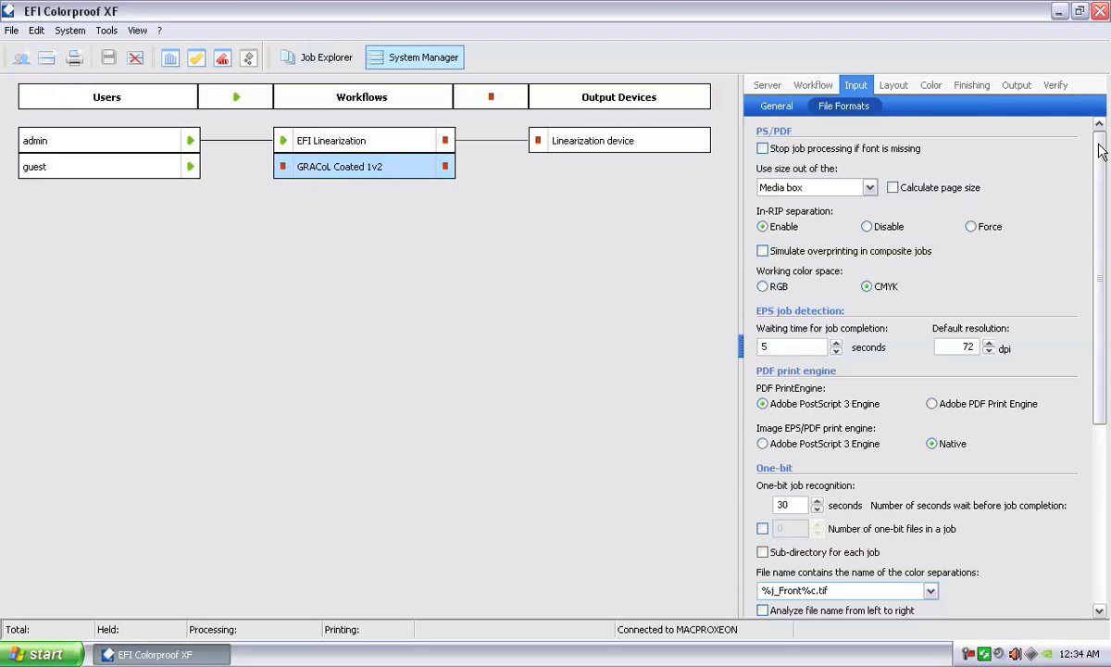
drag(1100, 151, 1100, 296)
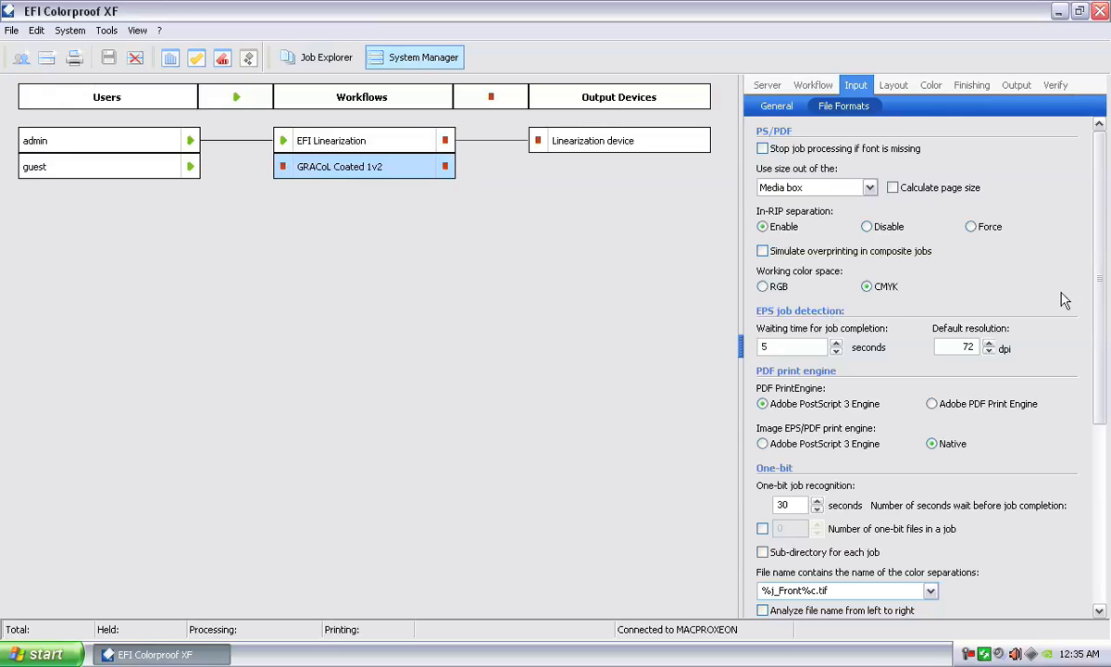
scroll(1100, 227, down, 1)
drag(1101, 227, 1100, 281)
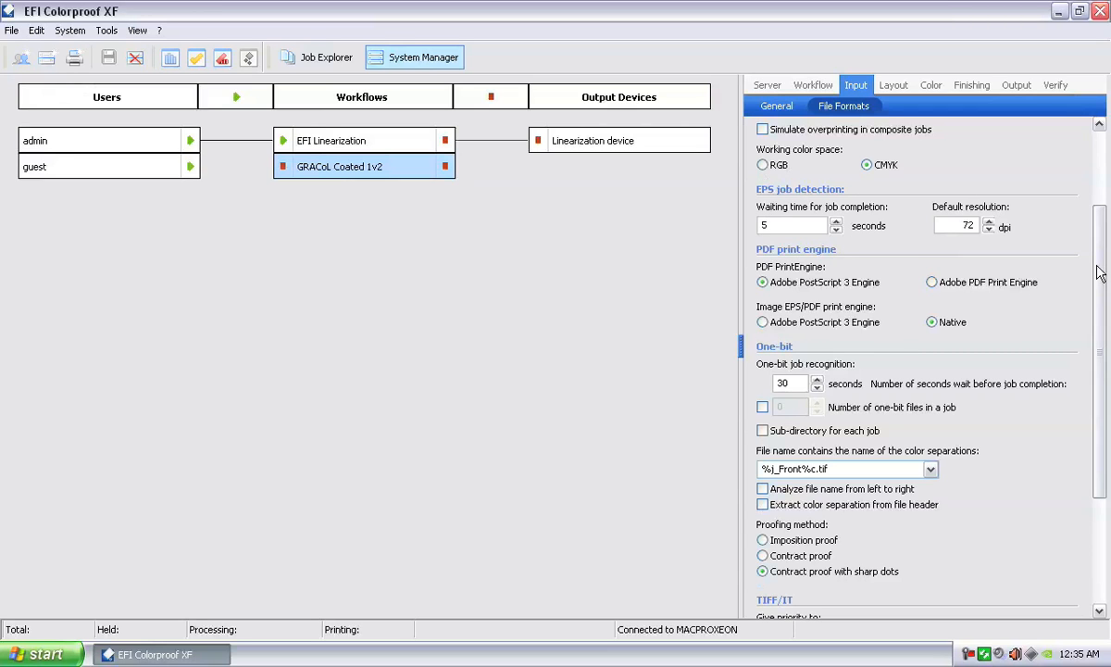
scroll(1026, 310, down, 2)
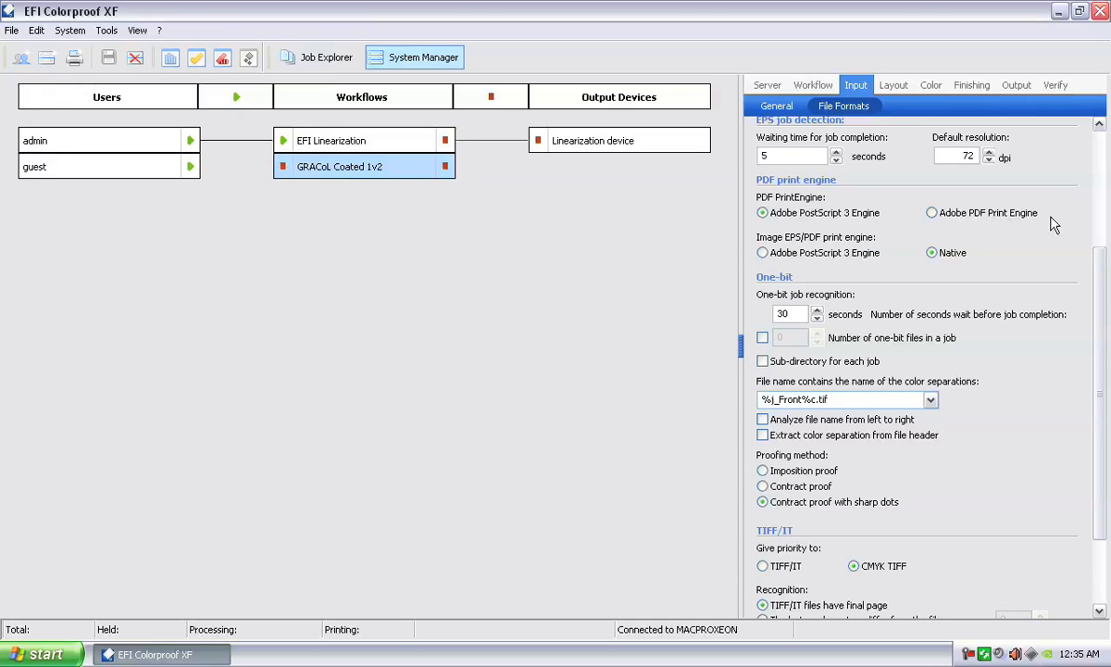
Try Adobe PDF Print Engine as the PDF print engine and return to Adobe PostScript 3 Engine.
click(931, 213)
click(763, 213)
click(934, 213)
click(764, 212)
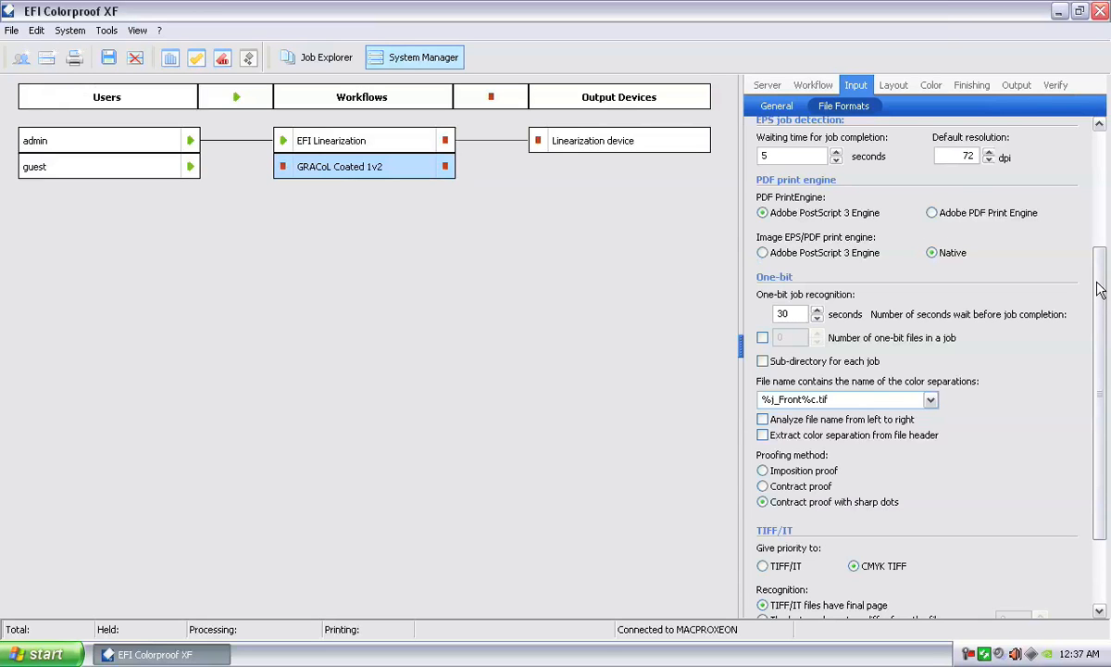
Enable analyzing one-bit file names from left to right and extracting the color separation from the file header.
drag(1100, 290, 1100, 313)
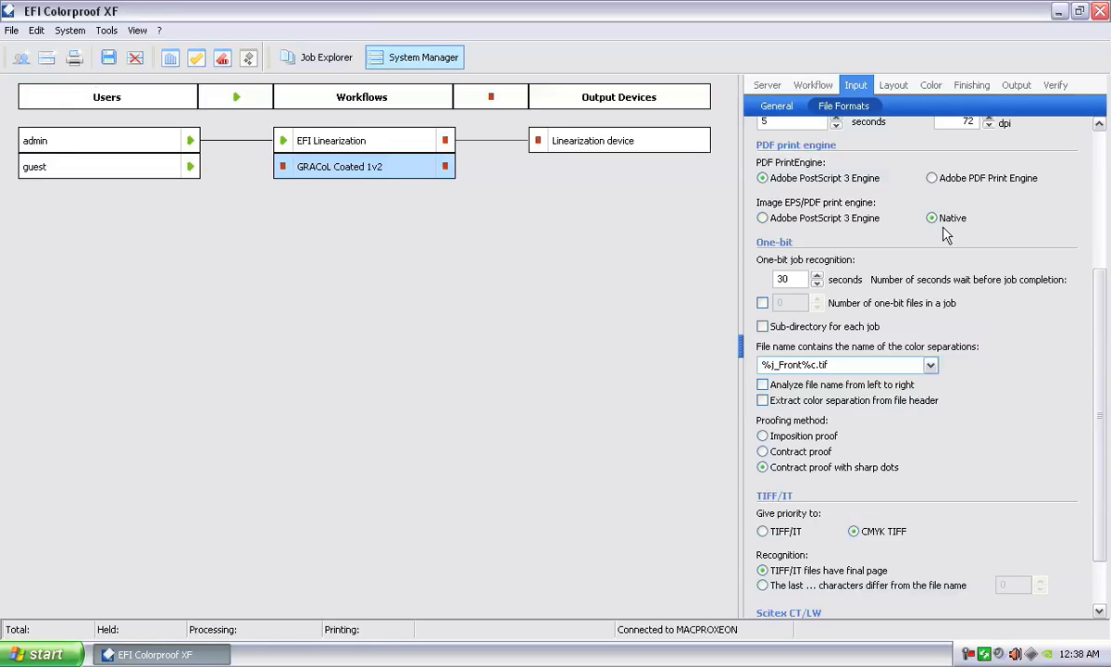
drag(1100, 281, 1100, 342)
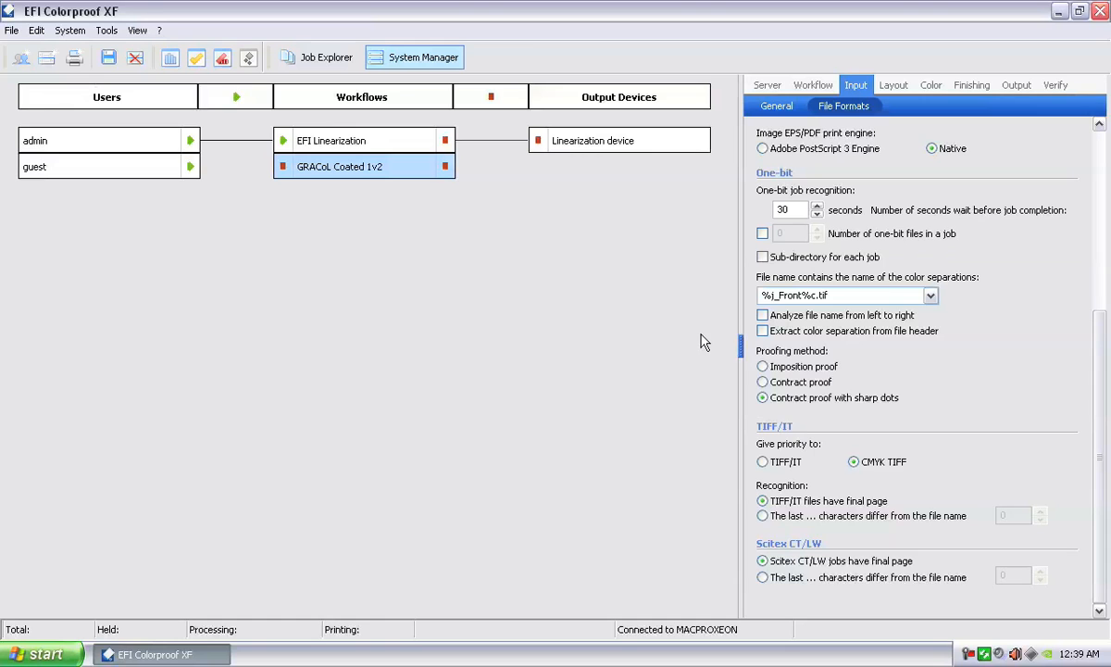
click(762, 315)
click(762, 331)
triple_click(792, 296)
click(688, 309)
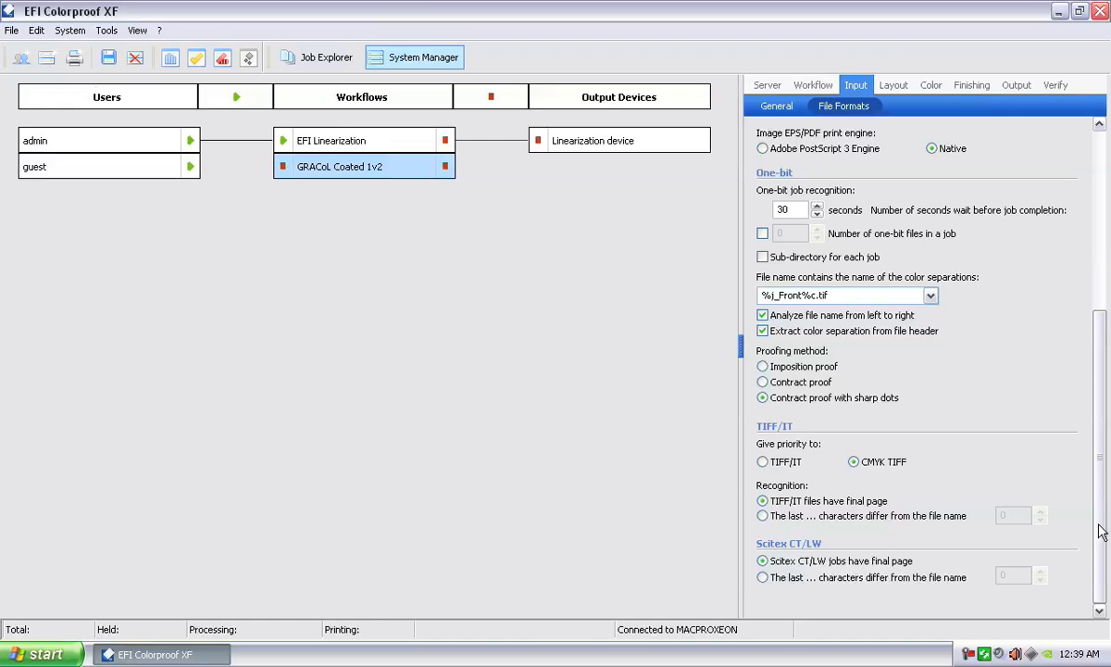
drag(1100, 530, 1054, 352)
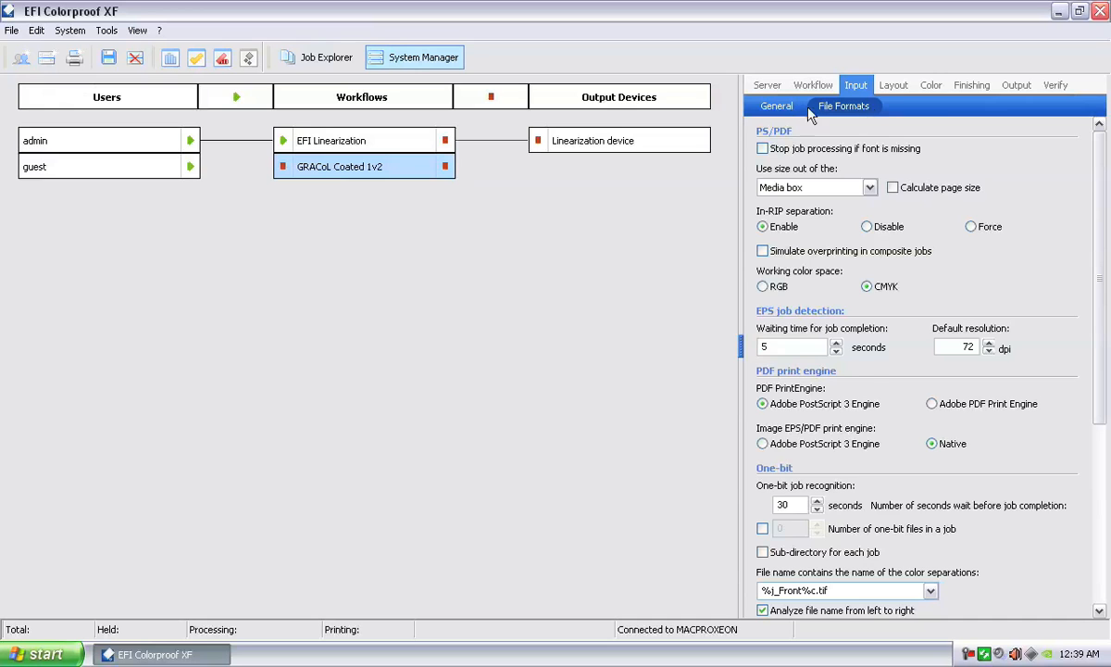
Try the top-center and center page alignments in the job layout and return to the top-left alignment.
click(895, 86)
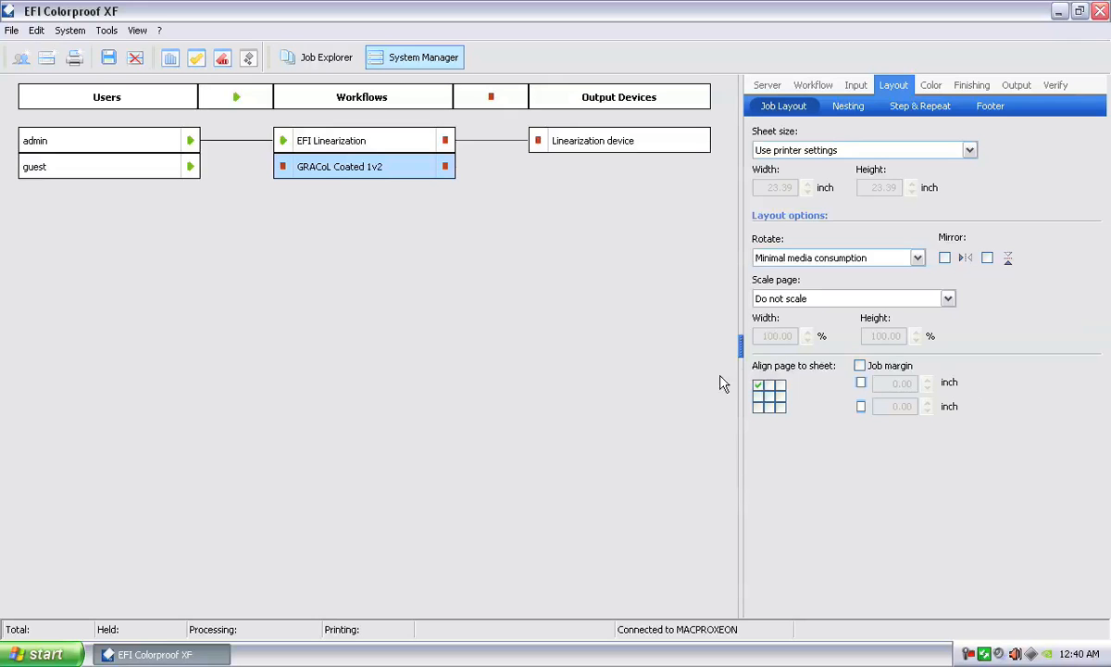
click(770, 385)
click(770, 395)
click(770, 385)
click(759, 387)
Review the layout's nesting and step & repeat options and the job ticket presets for the page footer.
click(848, 108)
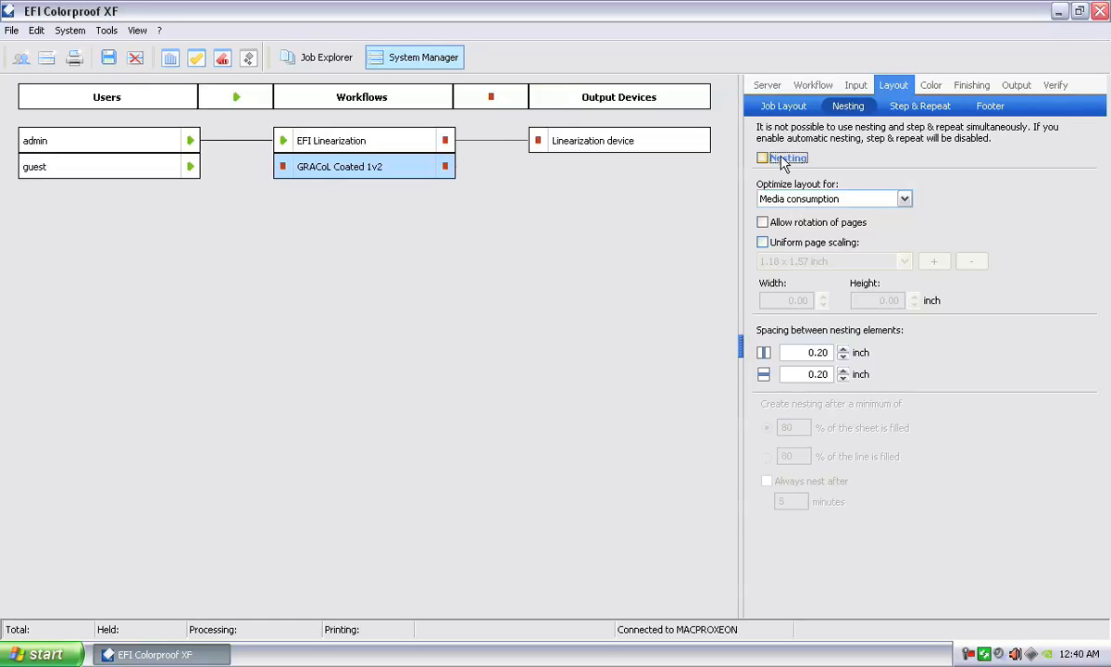
click(921, 105)
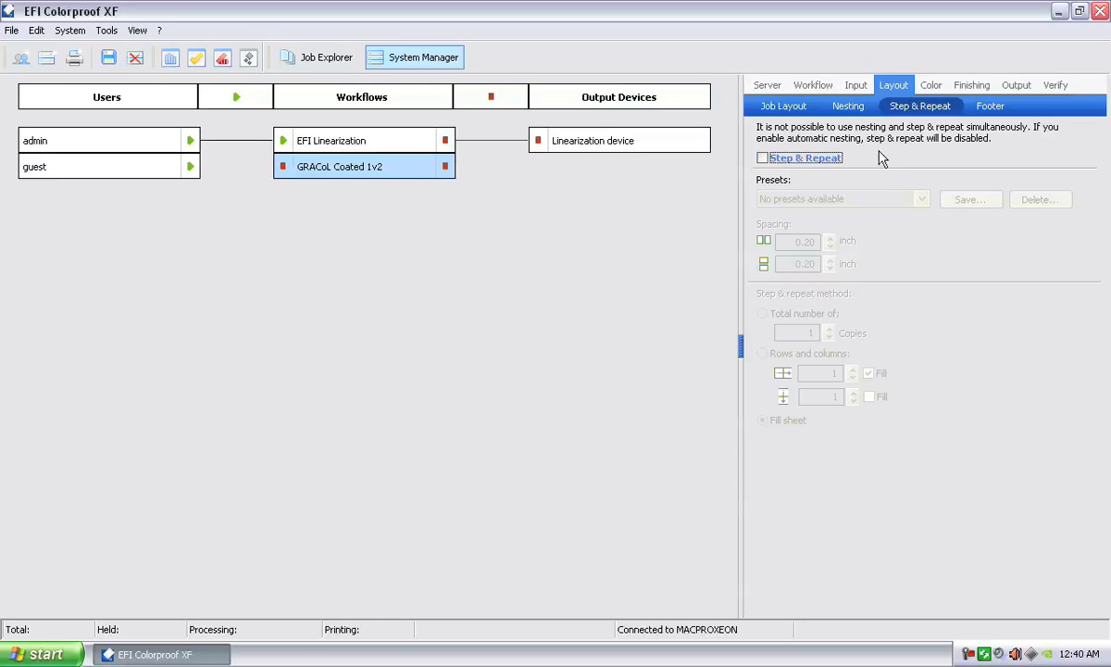
click(992, 109)
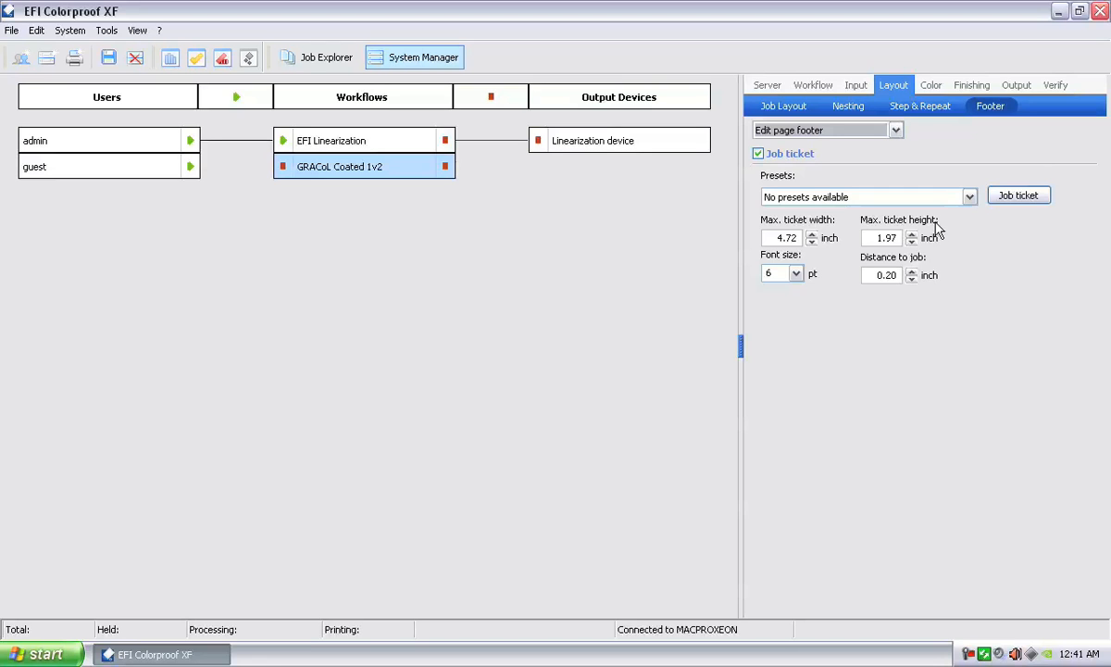
click(969, 198)
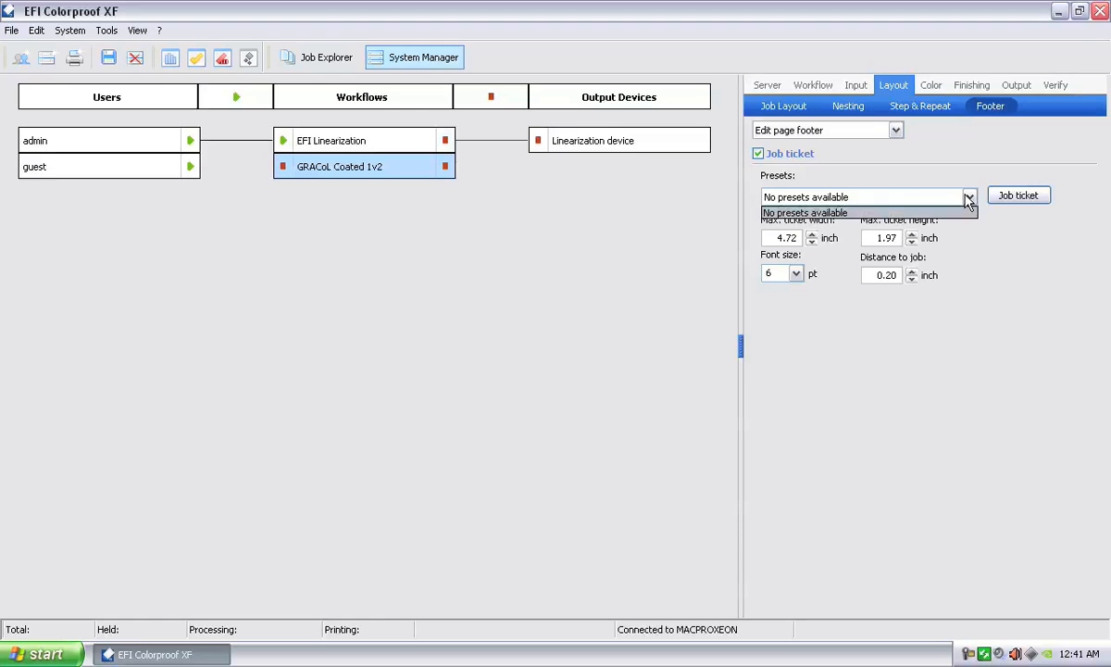
click(917, 214)
Open the footer's job ticket setup and add the document name and file format to ticket line 1.
click(1004, 201)
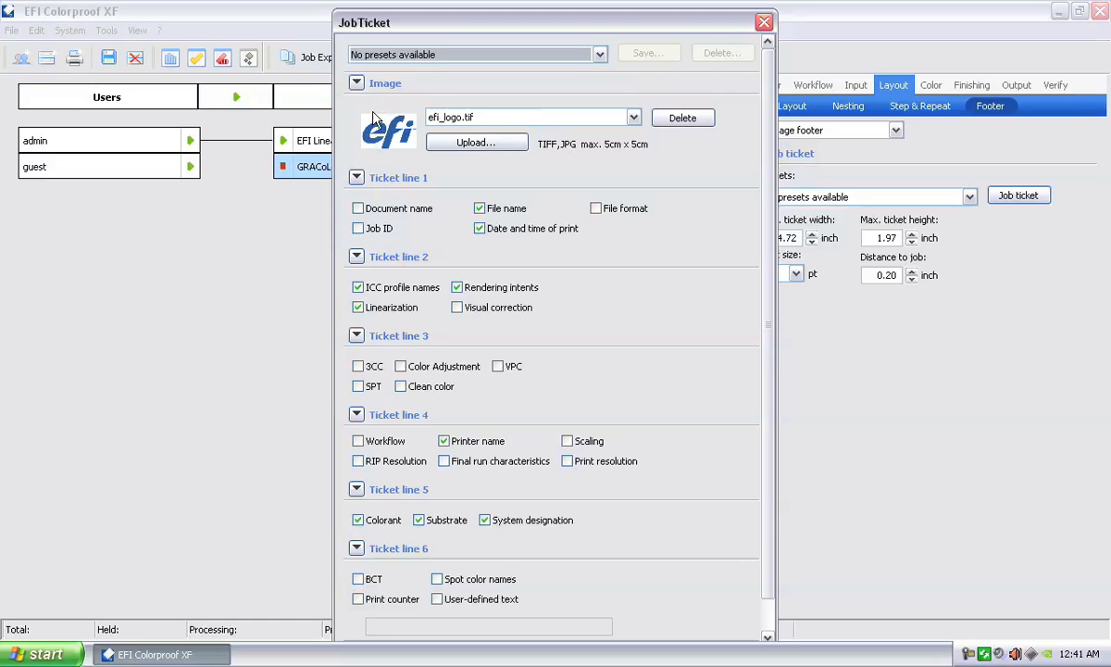
click(356, 83)
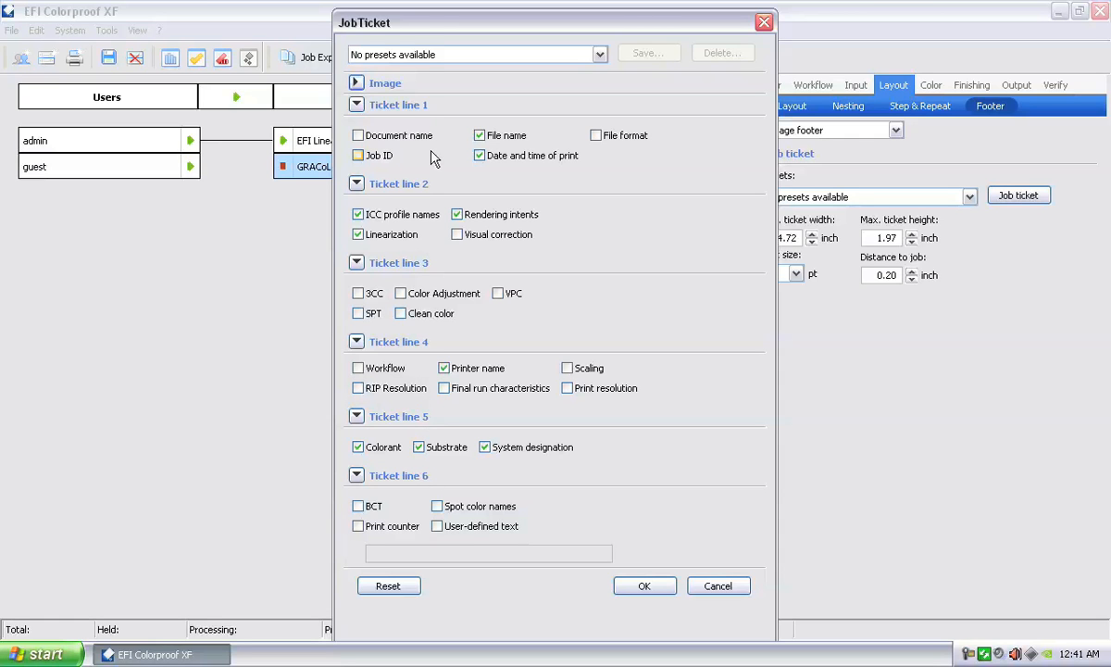
click(396, 139)
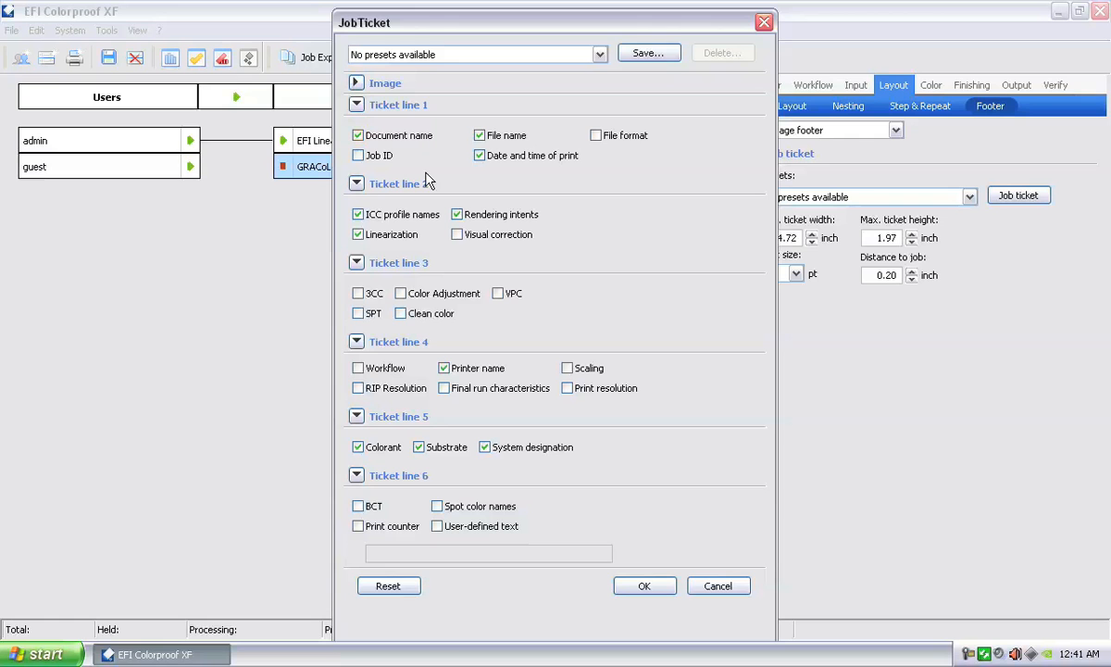
click(628, 139)
click(356, 106)
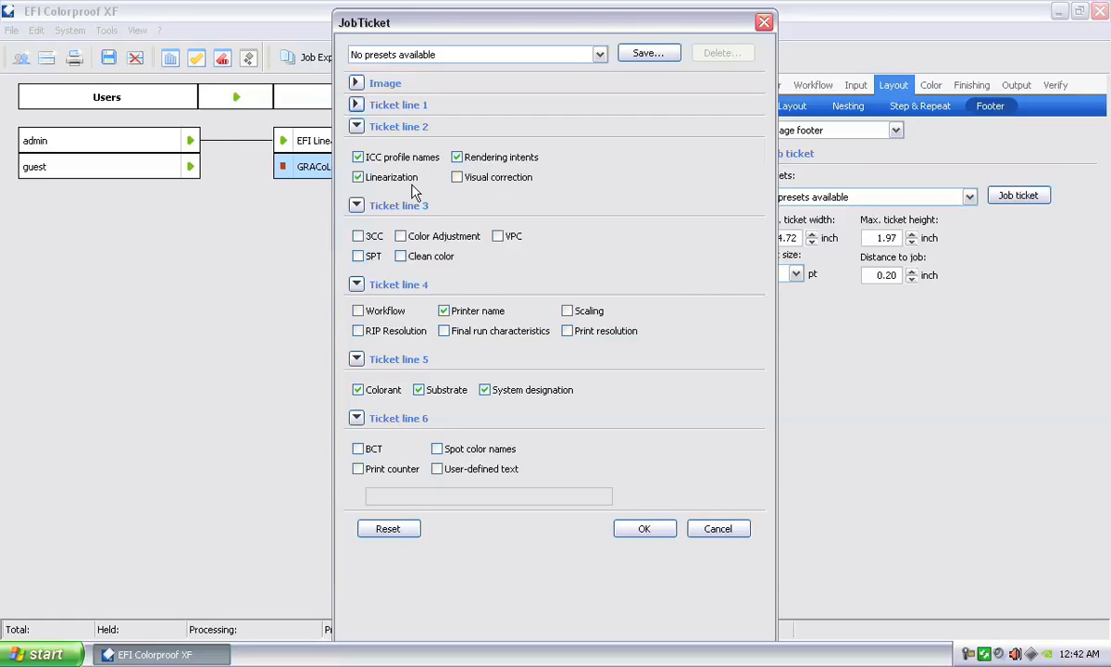
Add 3CC to ticket line 3, and the workflow, RIP resolution and print resolution to ticket line 4.
click(355, 126)
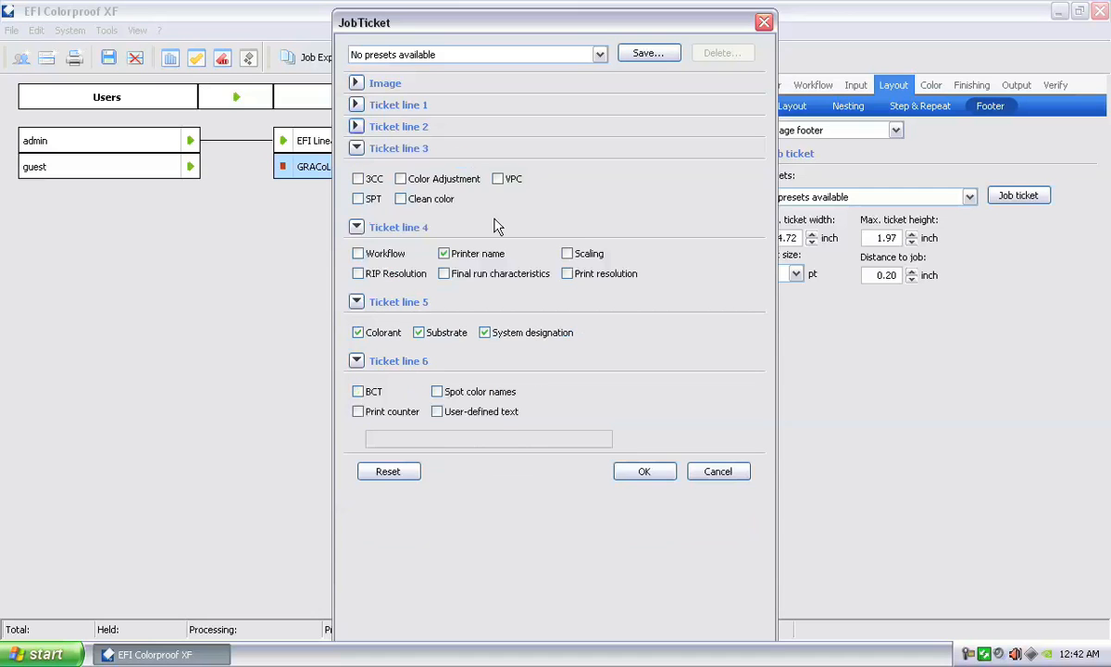
click(359, 178)
click(357, 149)
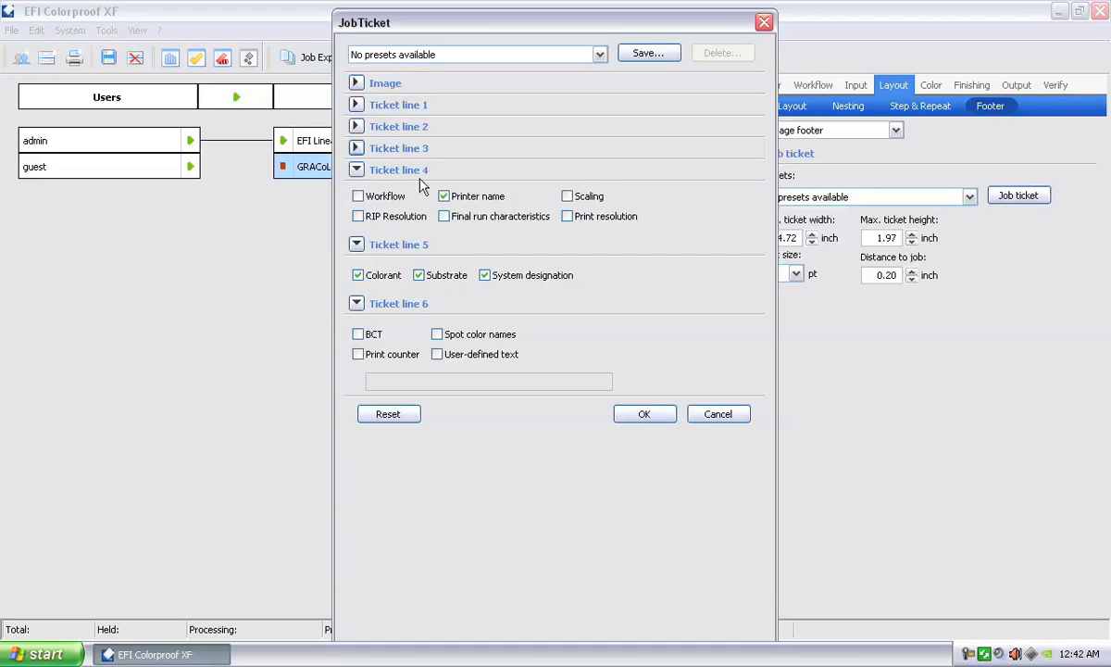
click(373, 194)
click(398, 218)
click(578, 223)
click(356, 171)
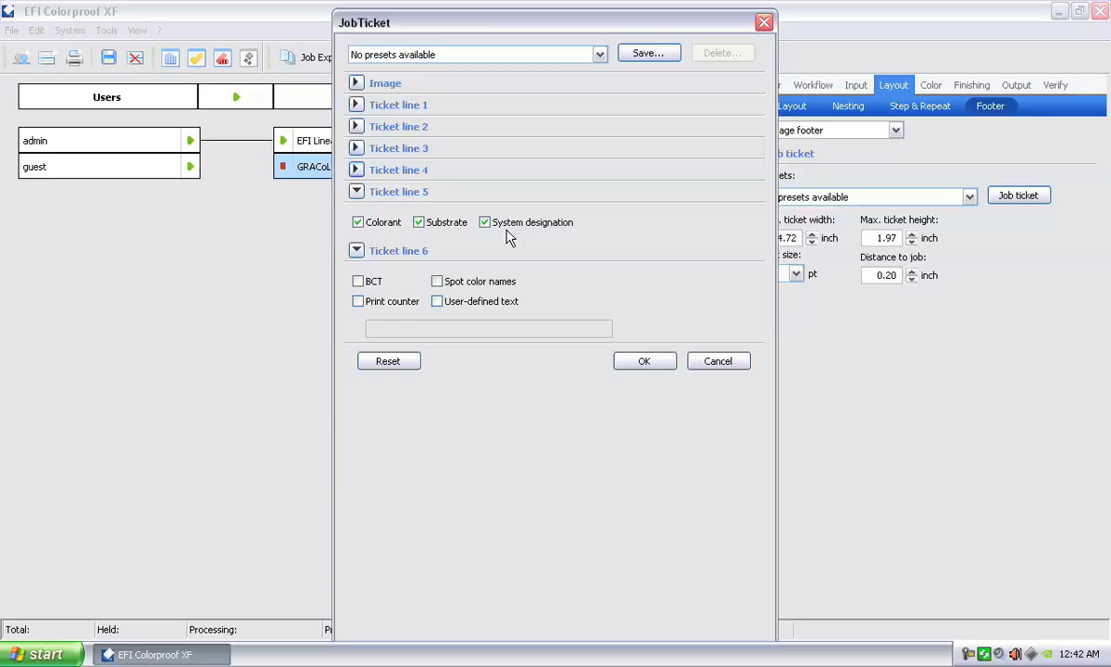
Add spot color names and the user-defined text "Hello World" to ticket line 6.
click(357, 191)
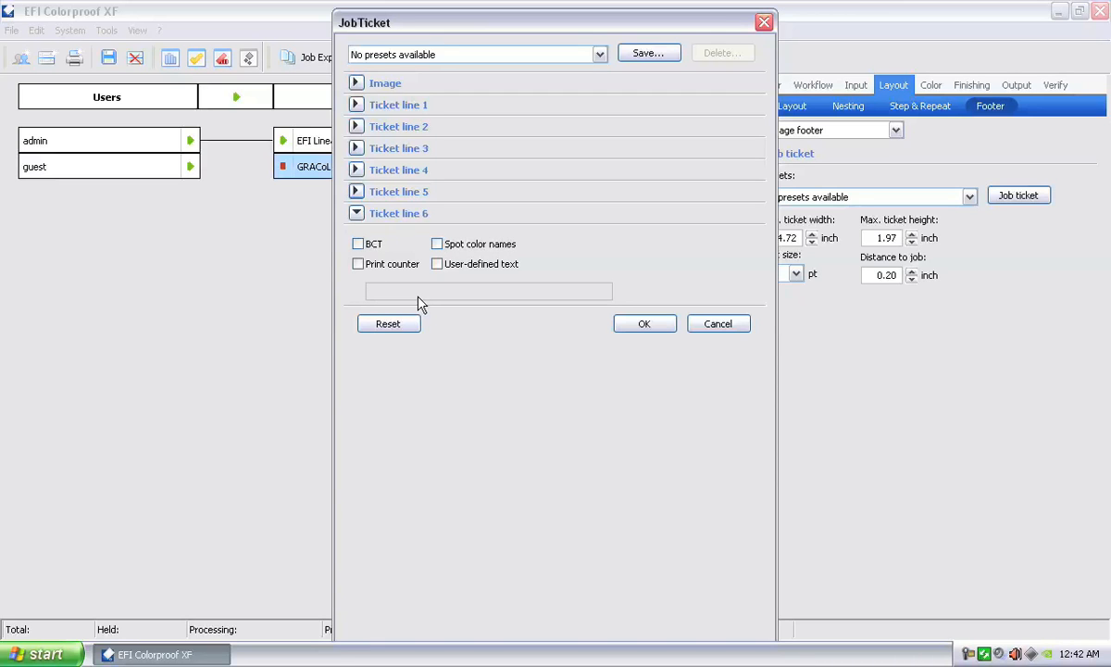
click(437, 244)
click(483, 269)
click(429, 291)
text(Hello World)
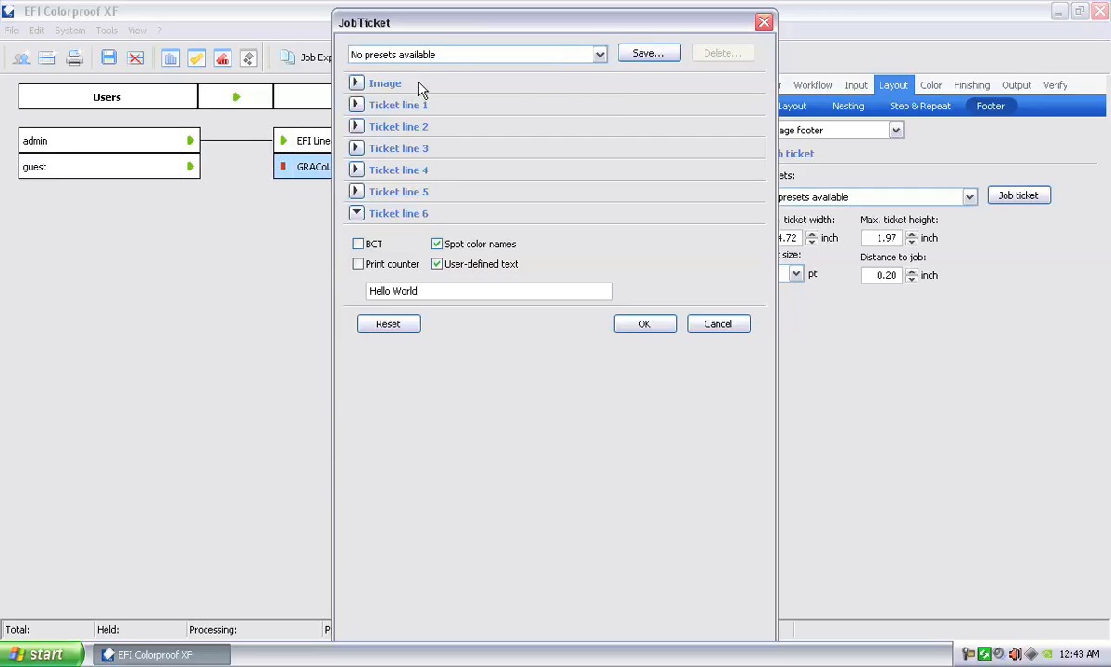
Save the job ticket settings as a preset named "Epson America" and accept the job ticket.
click(643, 52)
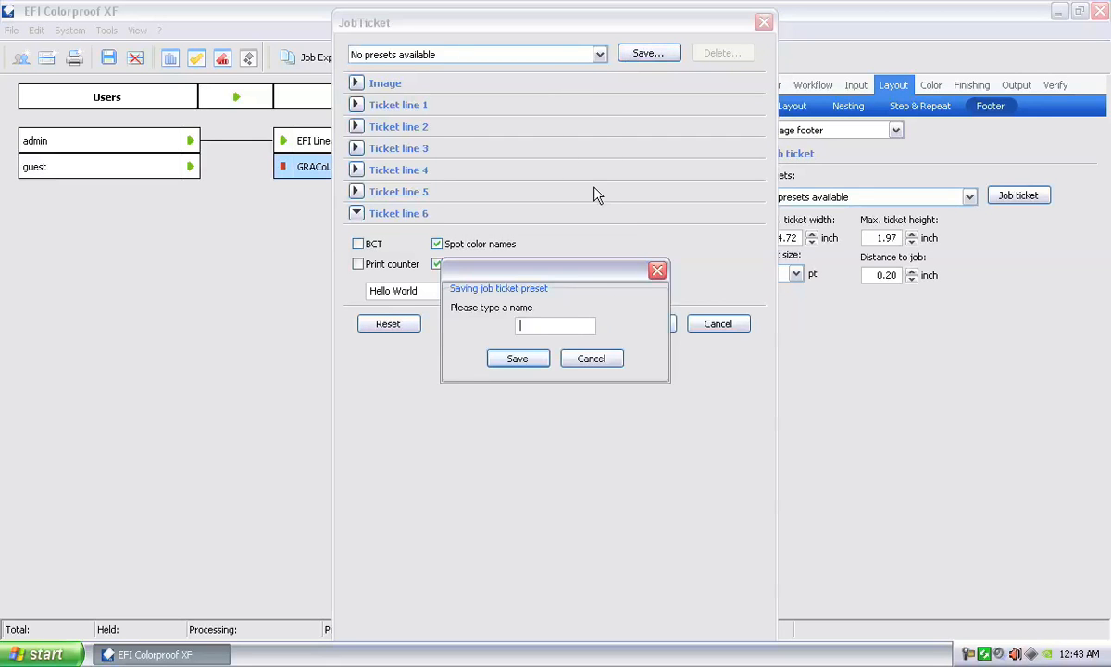
text(Epson America)
click(518, 358)
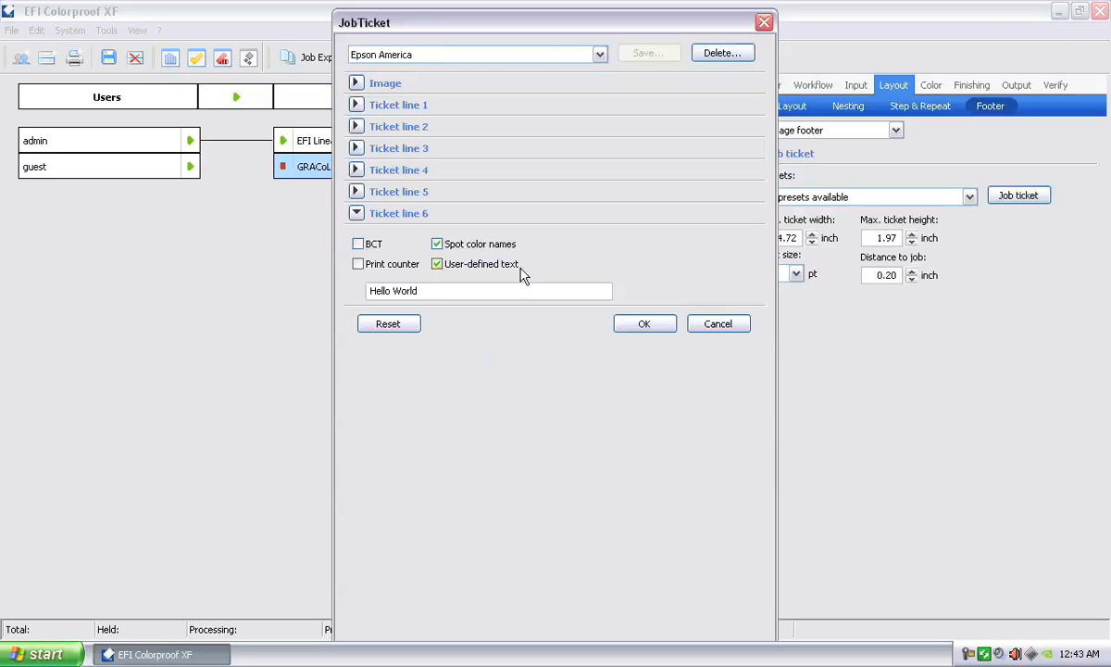
click(638, 326)
Select the Epson America job ticket preset for the page footer and save the workflow.
click(967, 198)
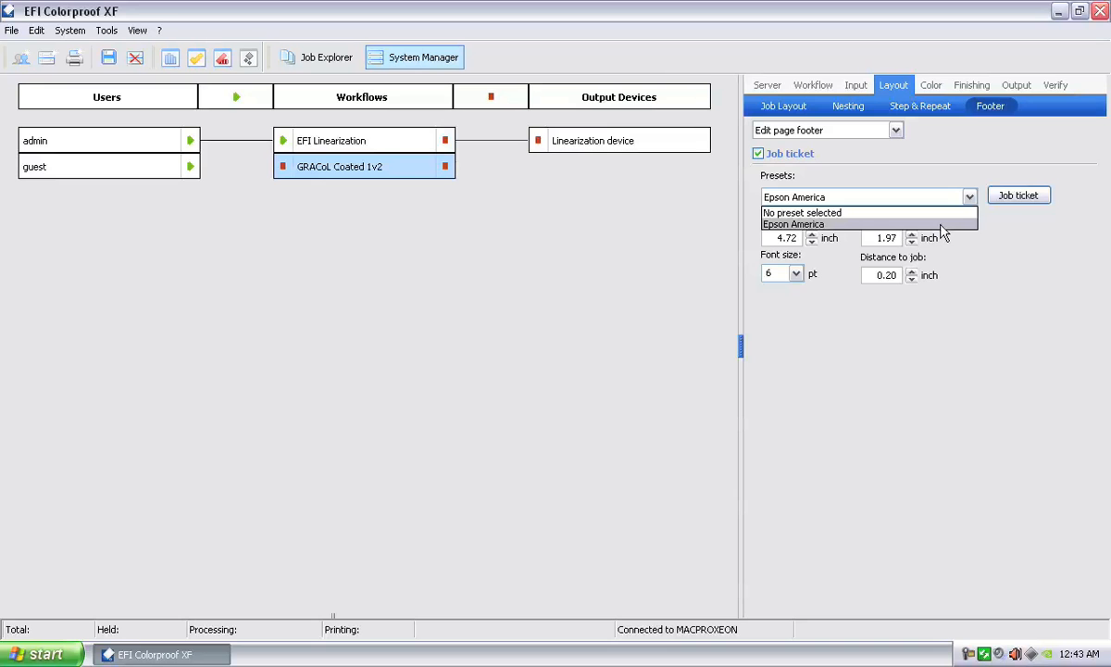
click(943, 229)
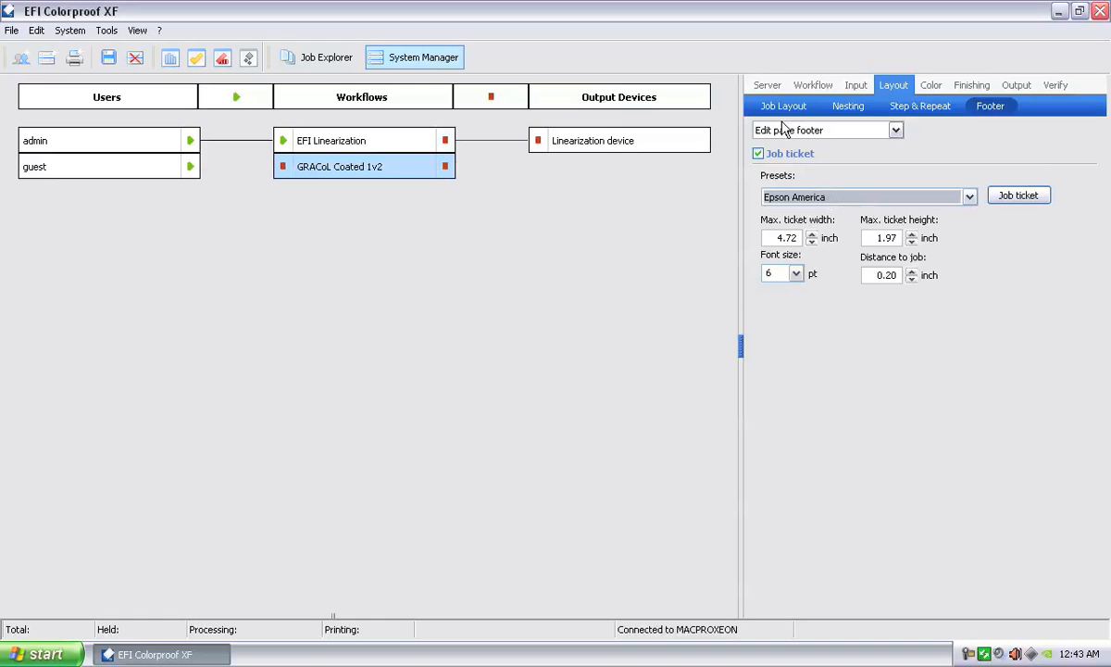
click(930, 85)
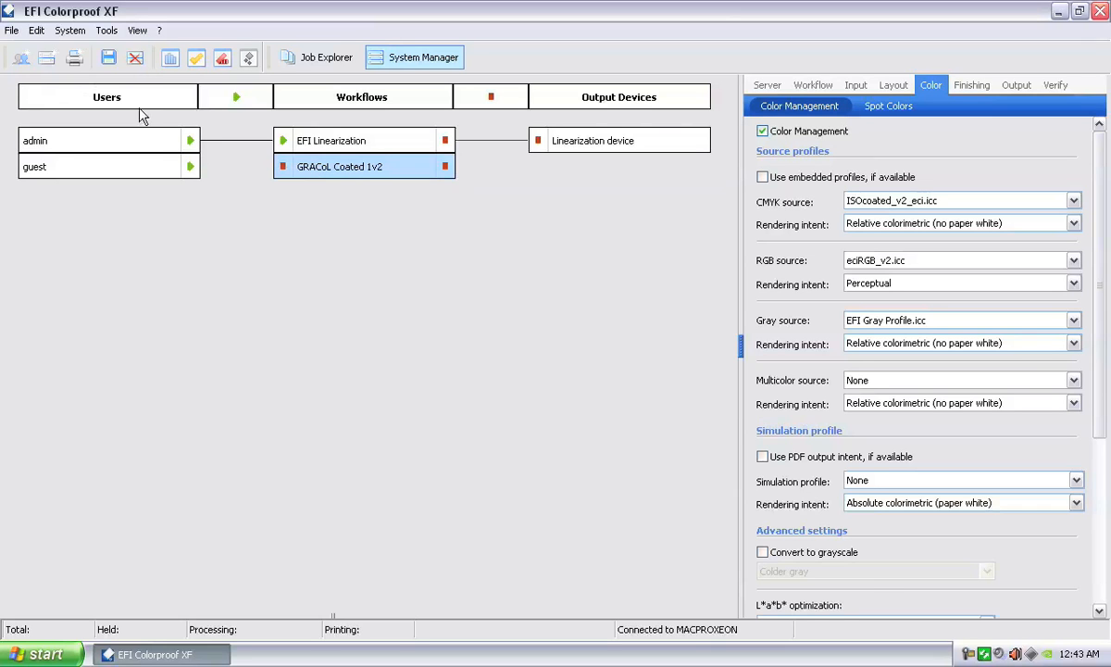
click(109, 61)
Set the CMYK source profile to GRACoL2006_Coated1v2.icc.
click(1074, 201)
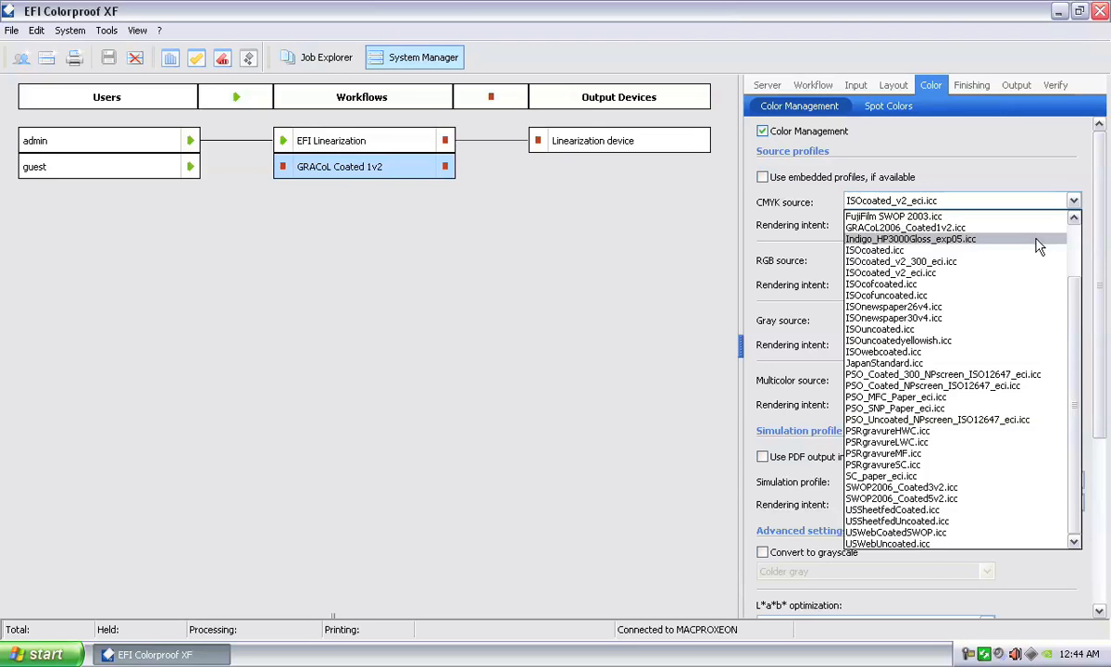
scroll(1042, 236, up, 2)
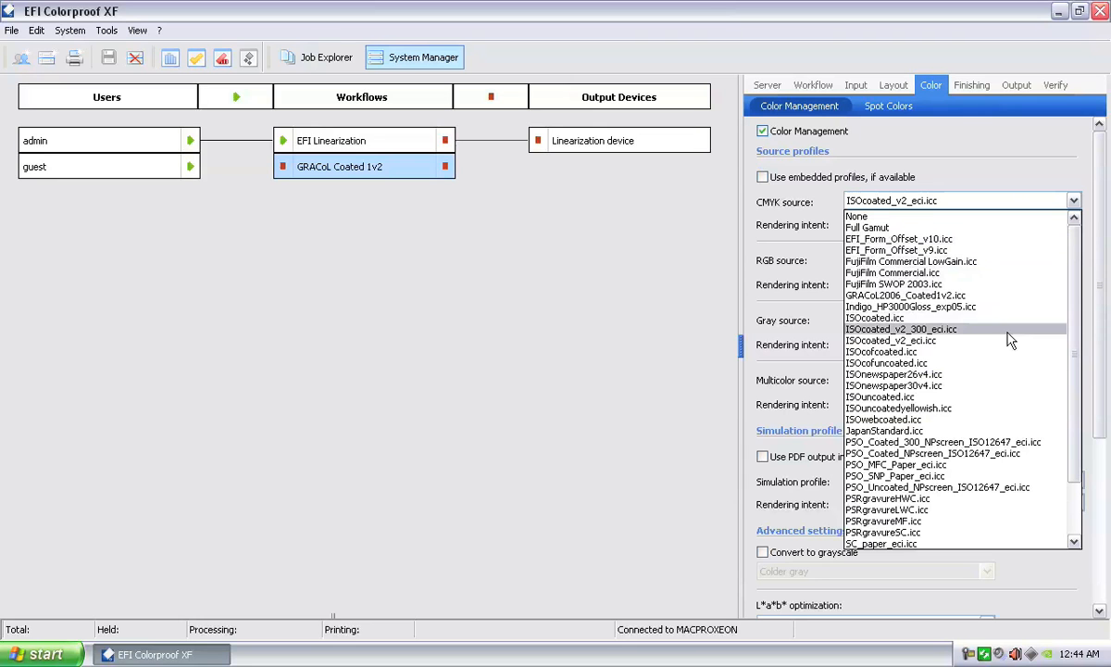
scroll(977, 436, down, 2)
scroll(978, 436, down, 1)
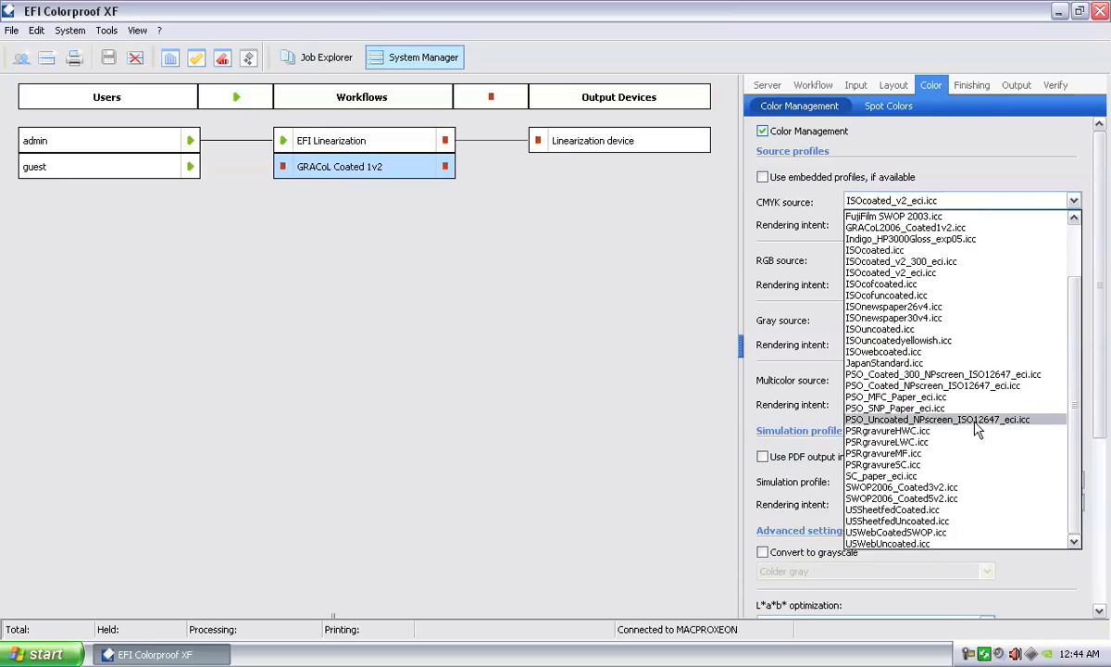
scroll(982, 417, up, 2)
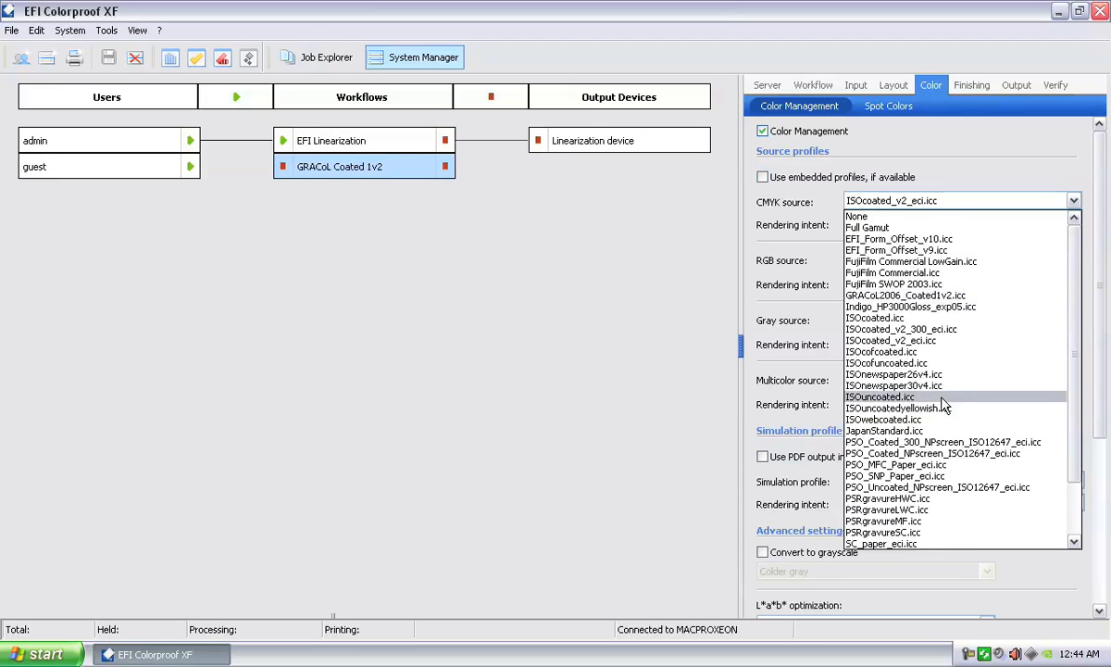
scroll(954, 398, down, 2)
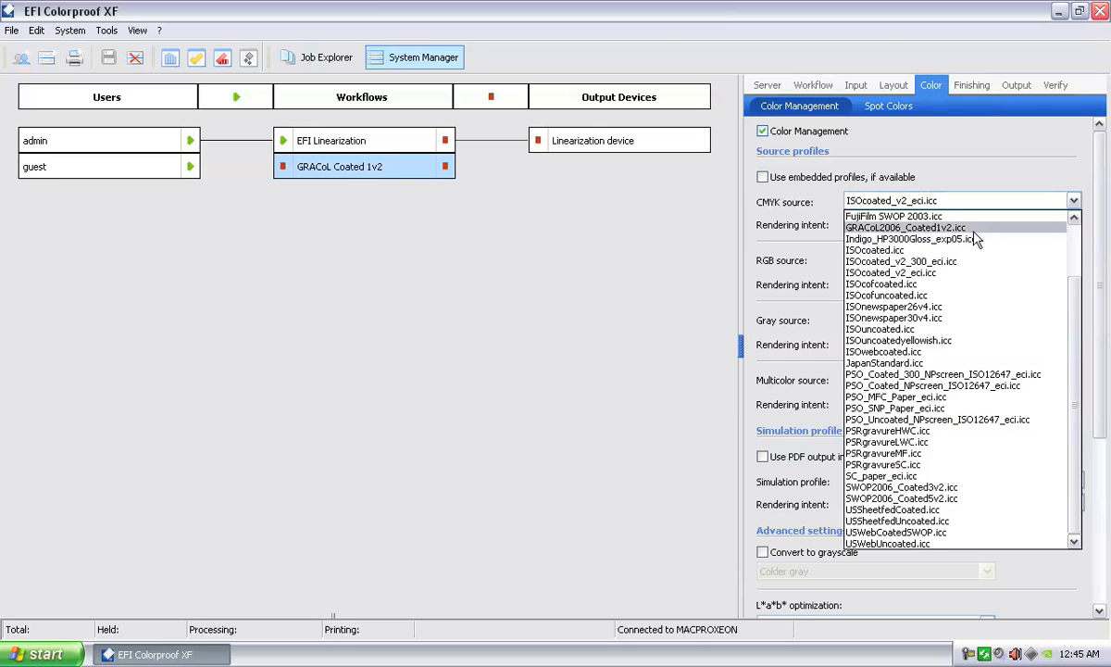
scroll(974, 240, up, 2)
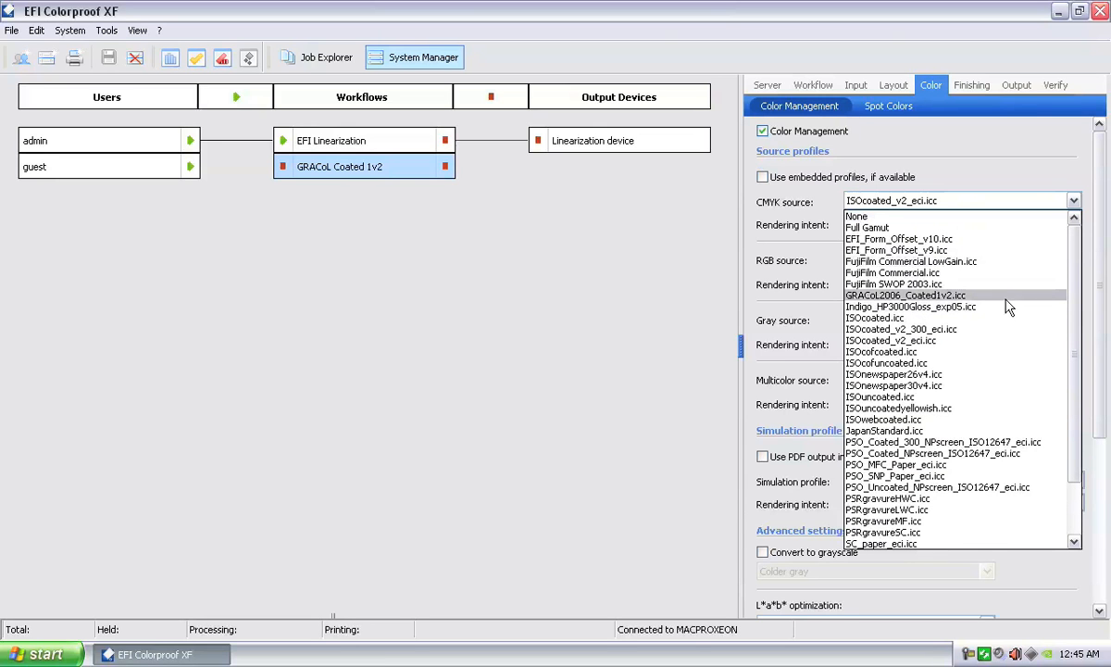
click(1001, 297)
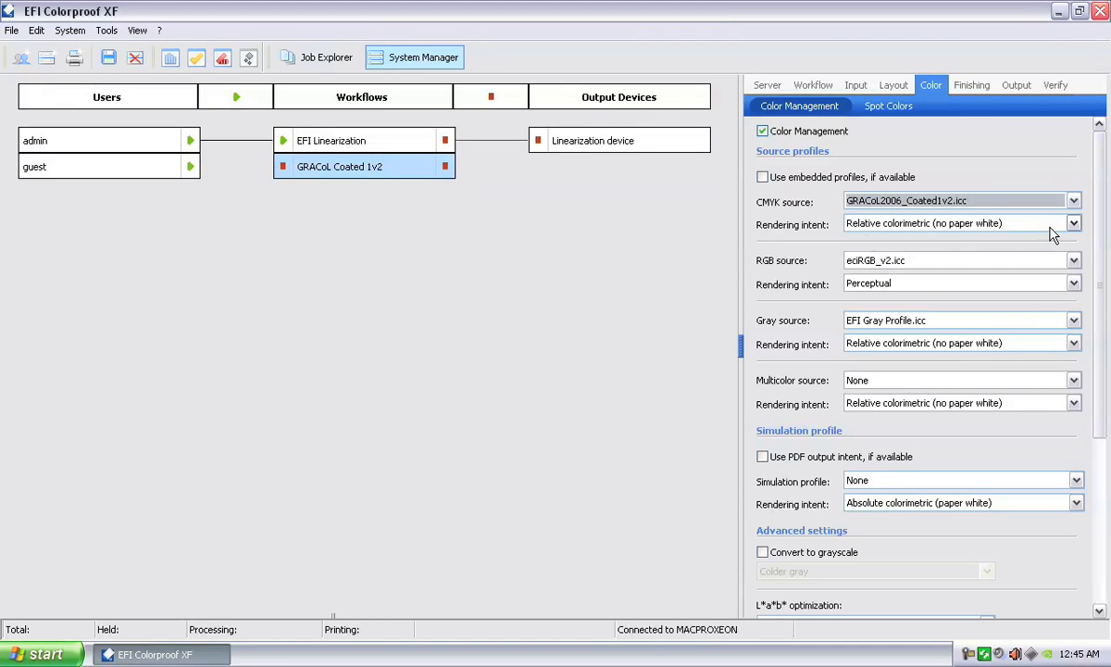
Set the CMYK source's rendering intent to Absolute colorimetric (paper white), after trying Relative colorimetric (no paper white) for comparison.
click(988, 223)
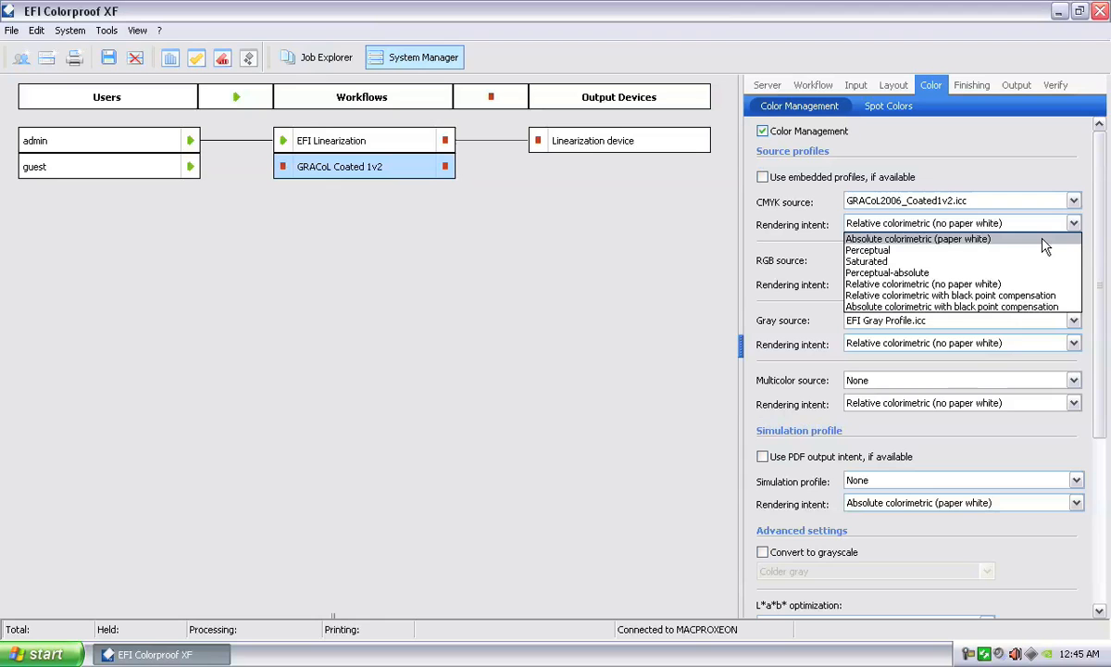
click(1045, 242)
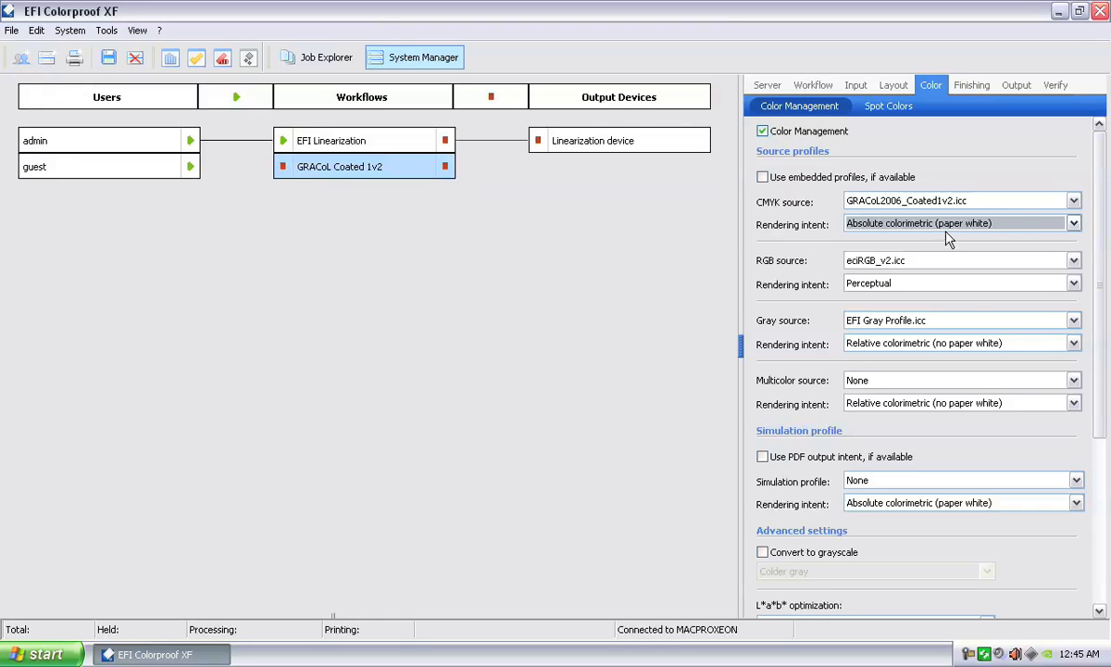
click(980, 225)
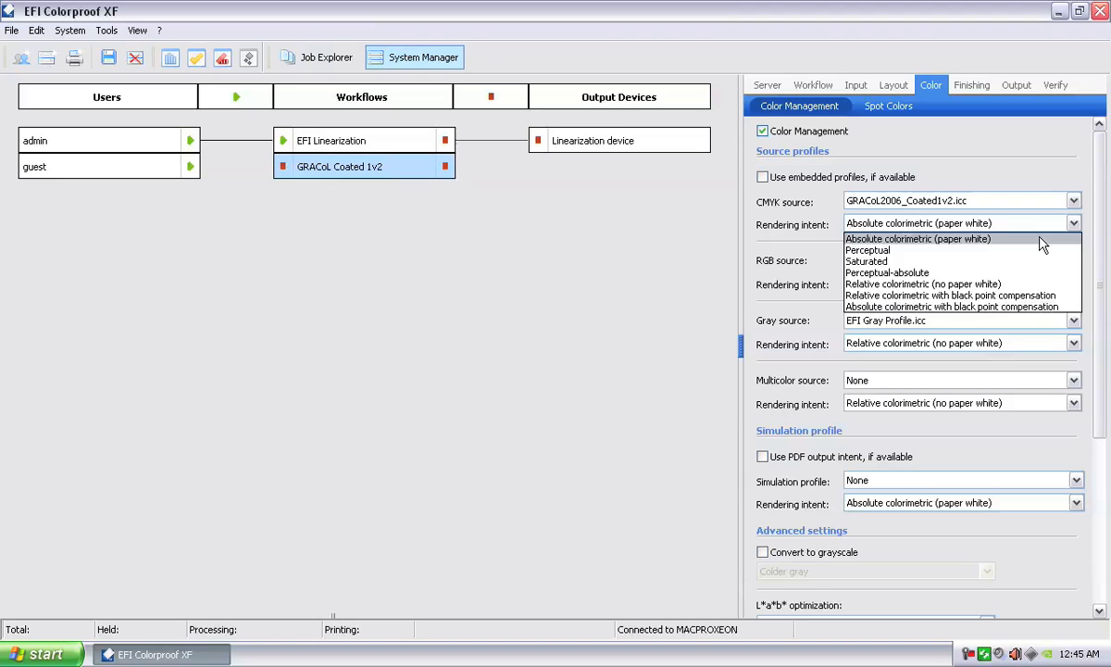
click(1042, 285)
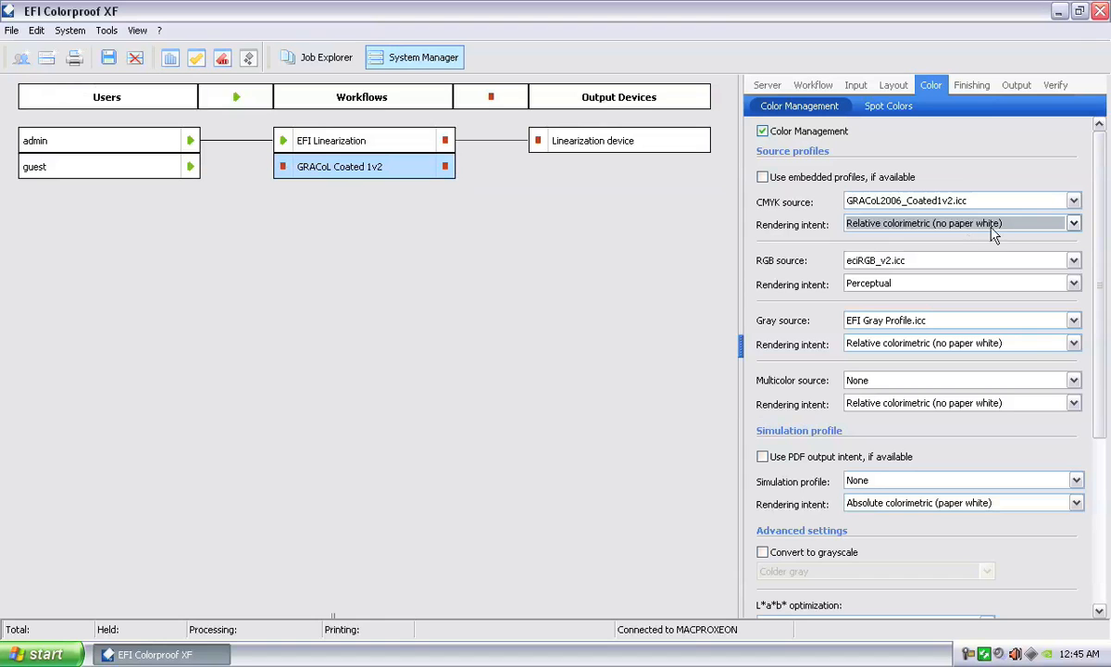
click(896, 230)
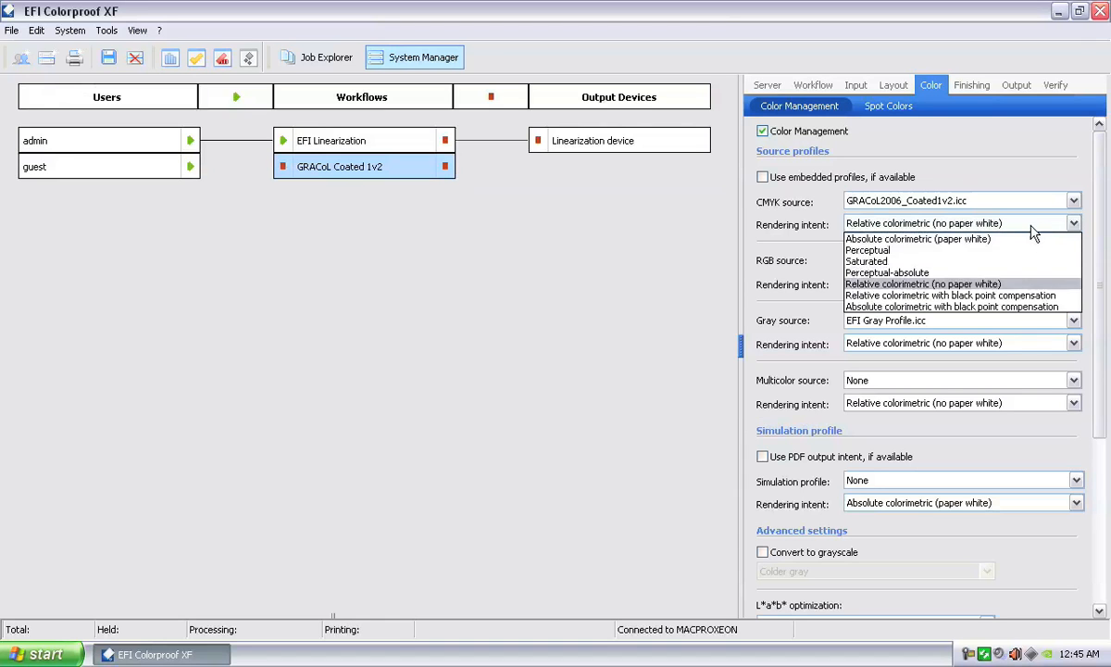
click(1024, 240)
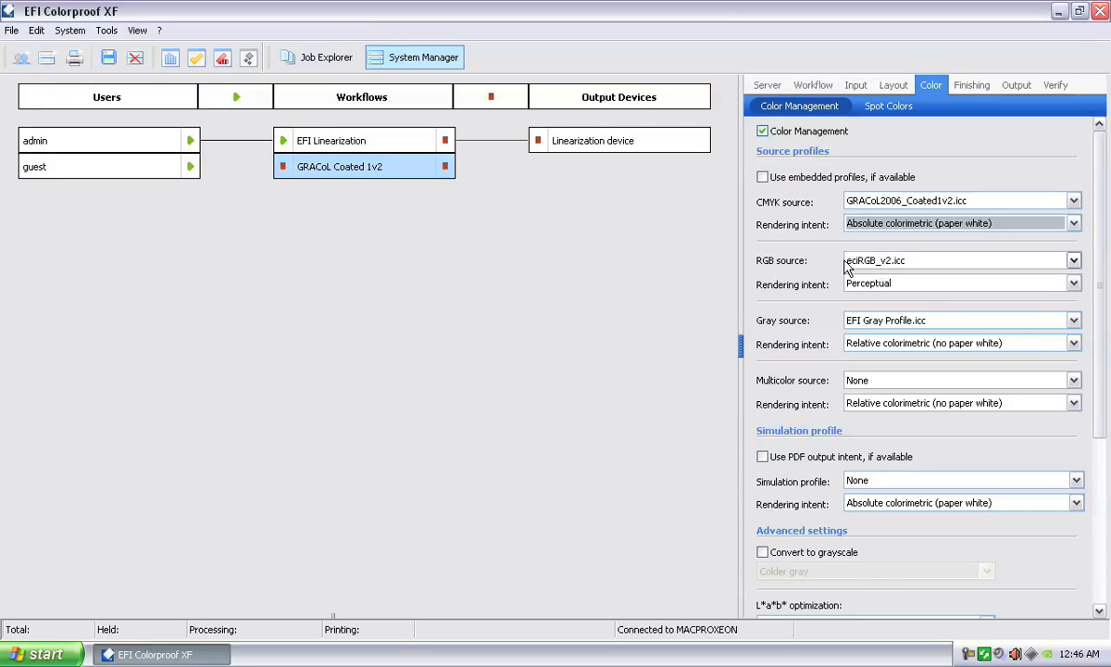
Set the RGB source to AdobeRGB1998.icc with the rendering intent Relative colorimetric with black point compensation.
click(1054, 263)
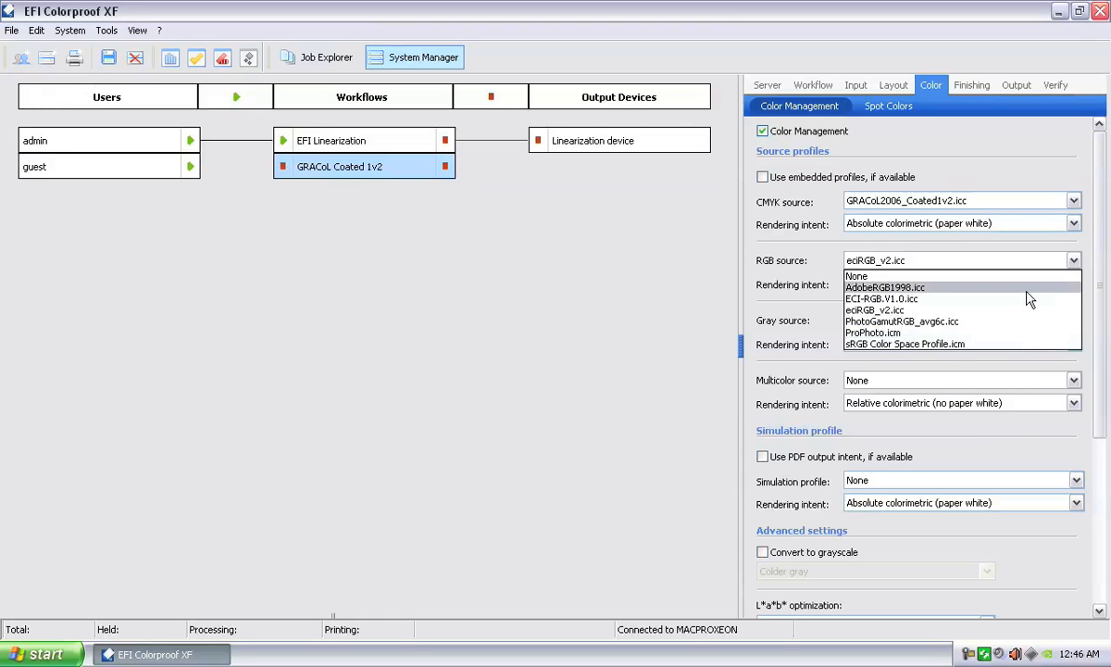
click(961, 288)
click(1075, 286)
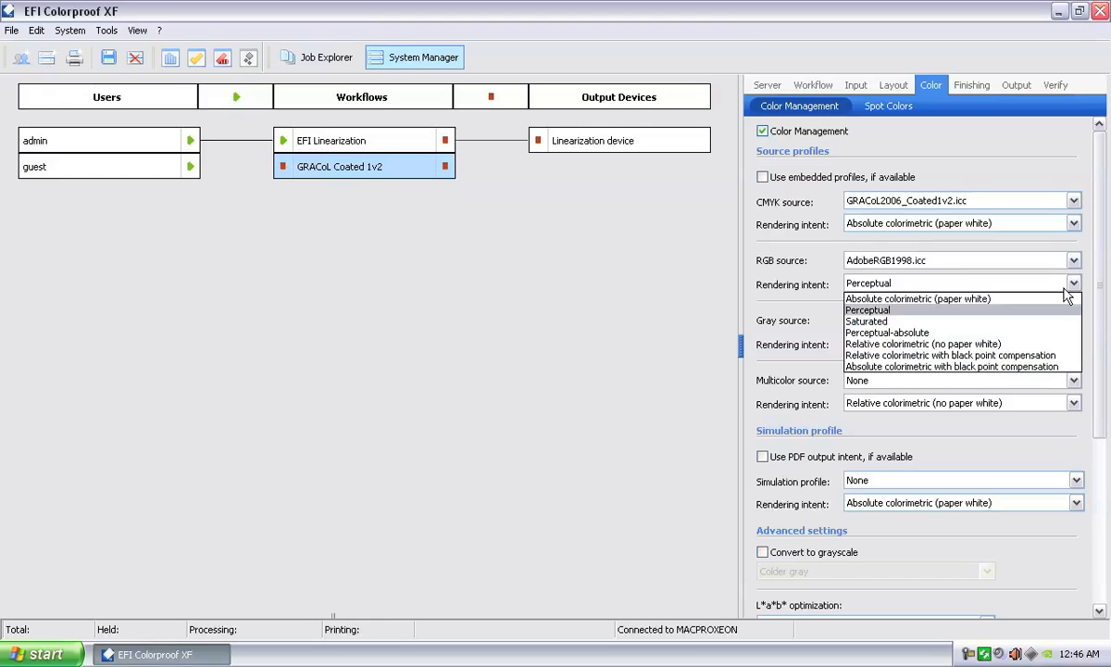
click(1052, 356)
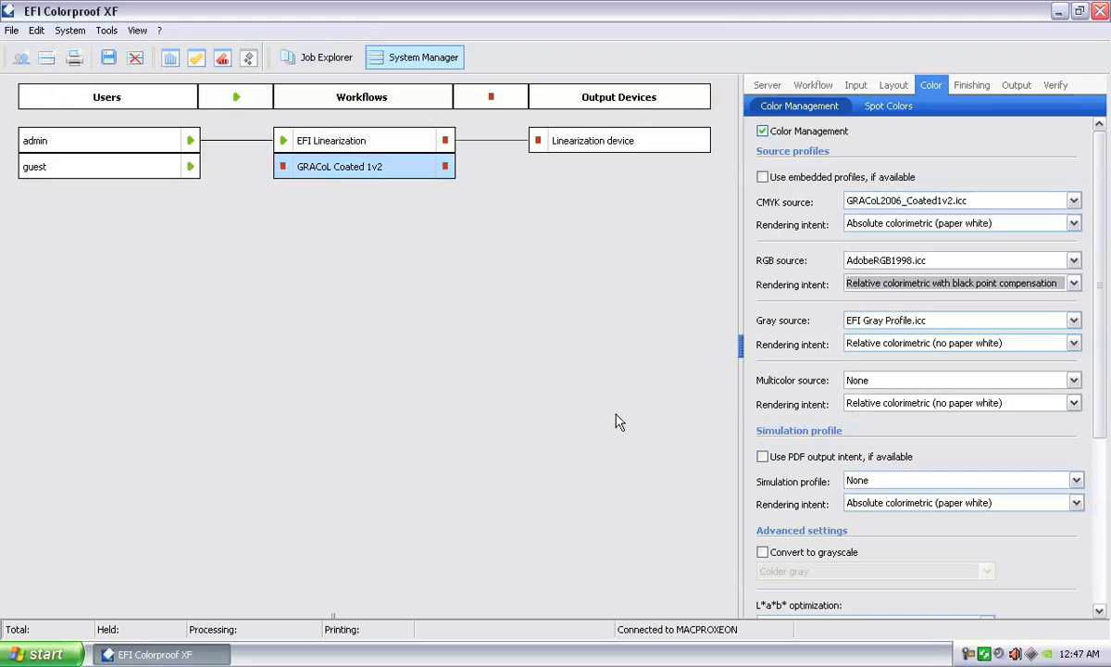
Set the simulation profile to GRACoL2006_Coated1v2.icc.
drag(1103, 412, 1098, 496)
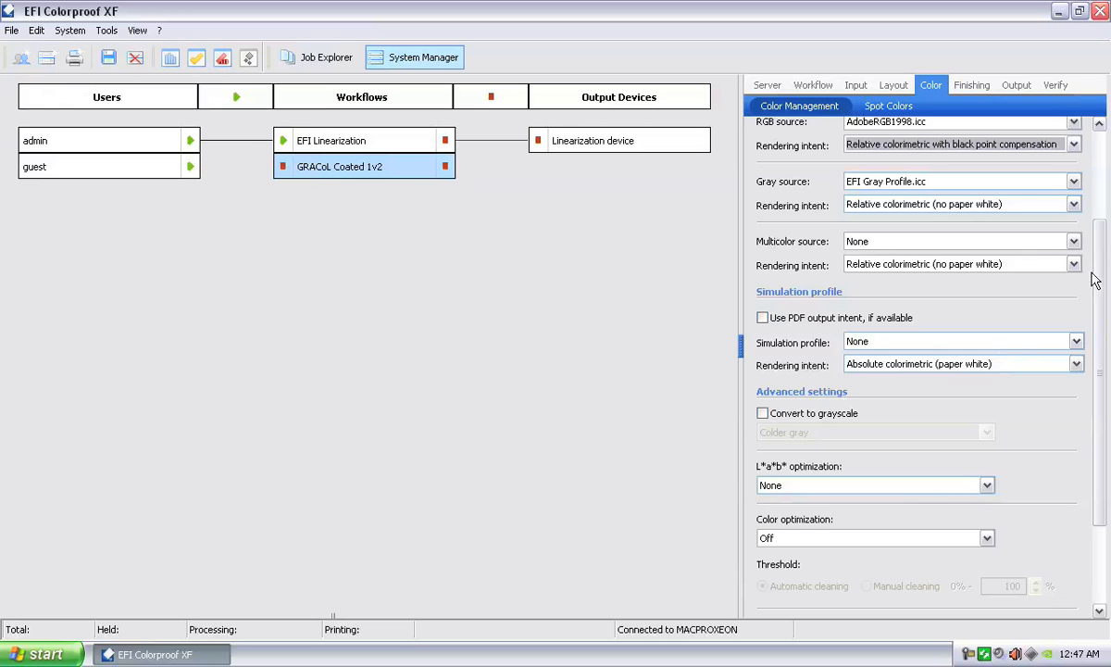
drag(1099, 255, 1099, 302)
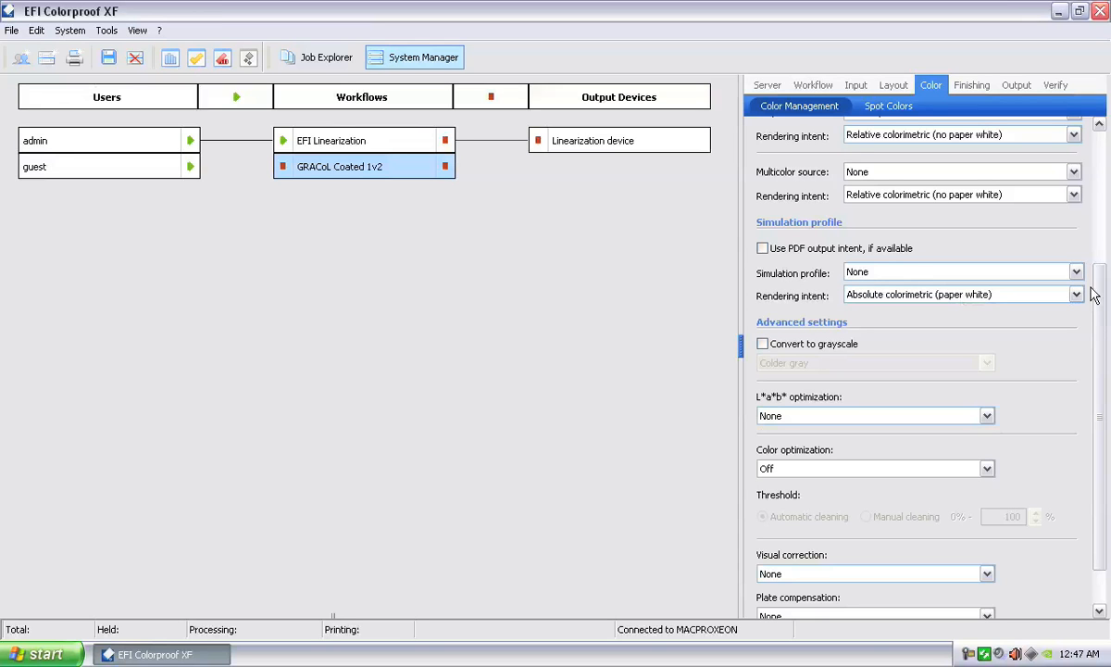
drag(1100, 279, 1099, 314)
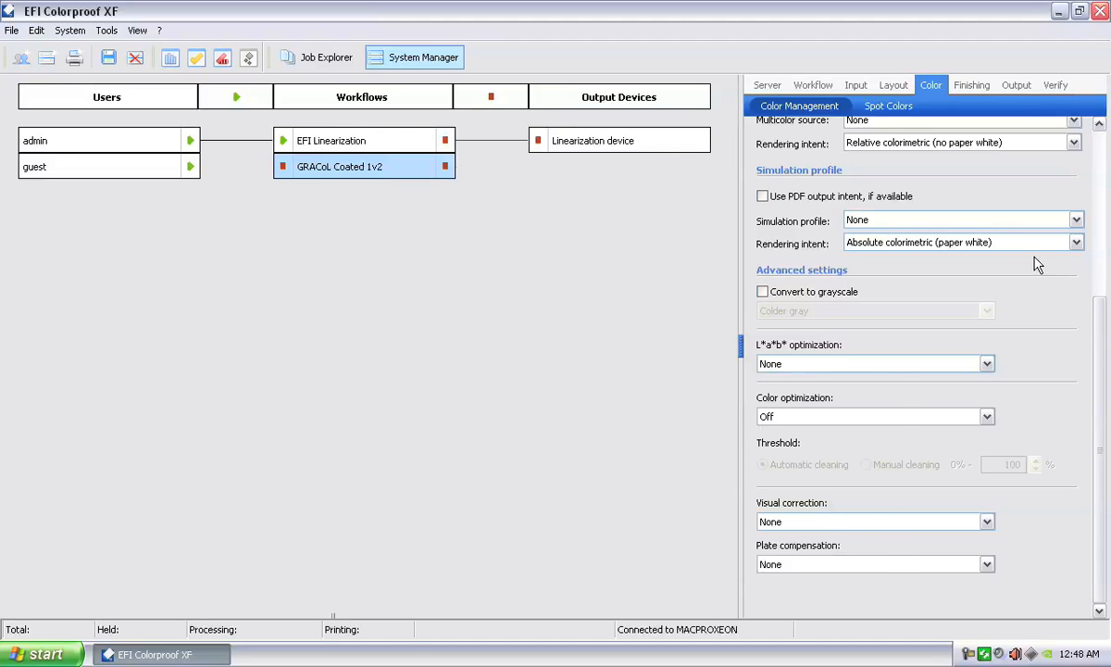
click(1077, 223)
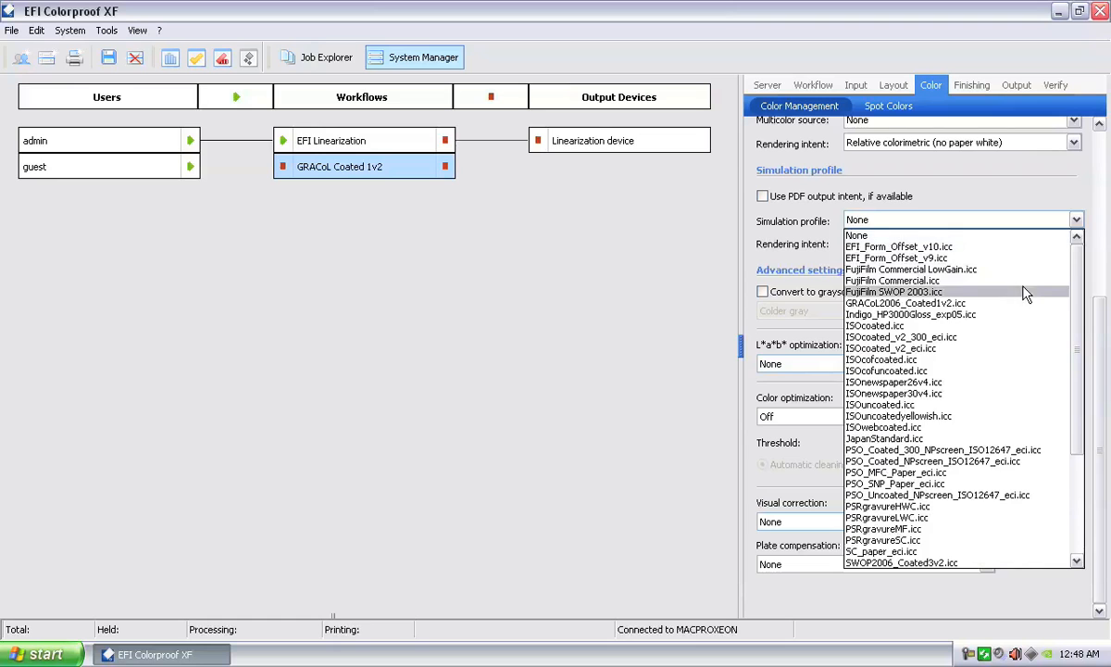
click(926, 303)
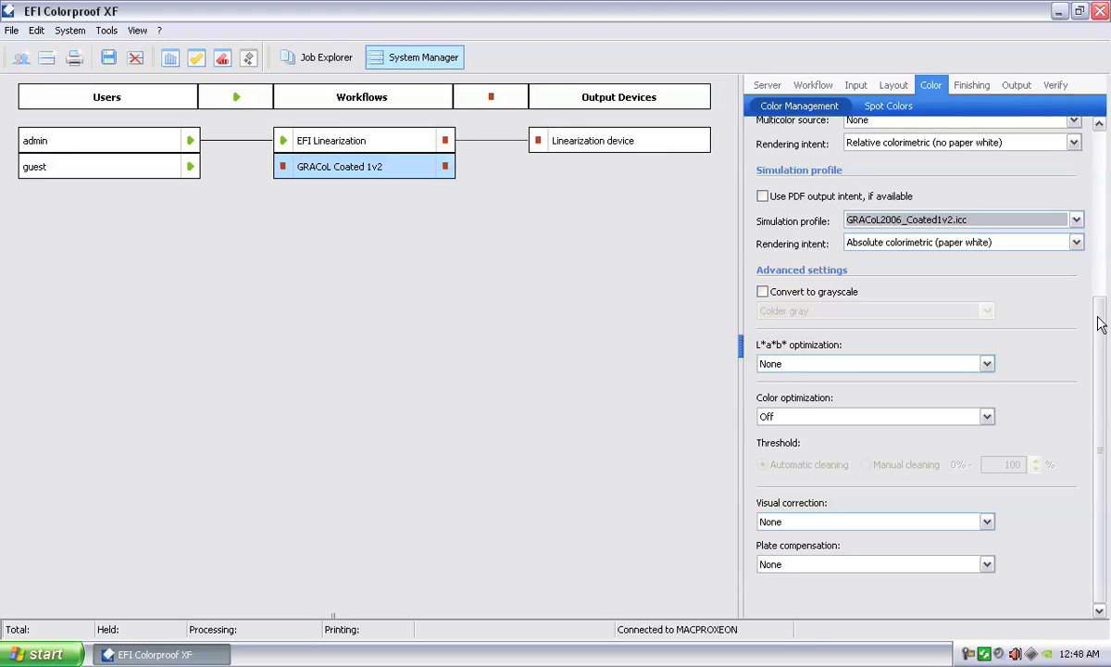
Review the advanced color management settings, the spot color handling and the finishing marks of the workflow.
drag(1100, 322, 1101, 268)
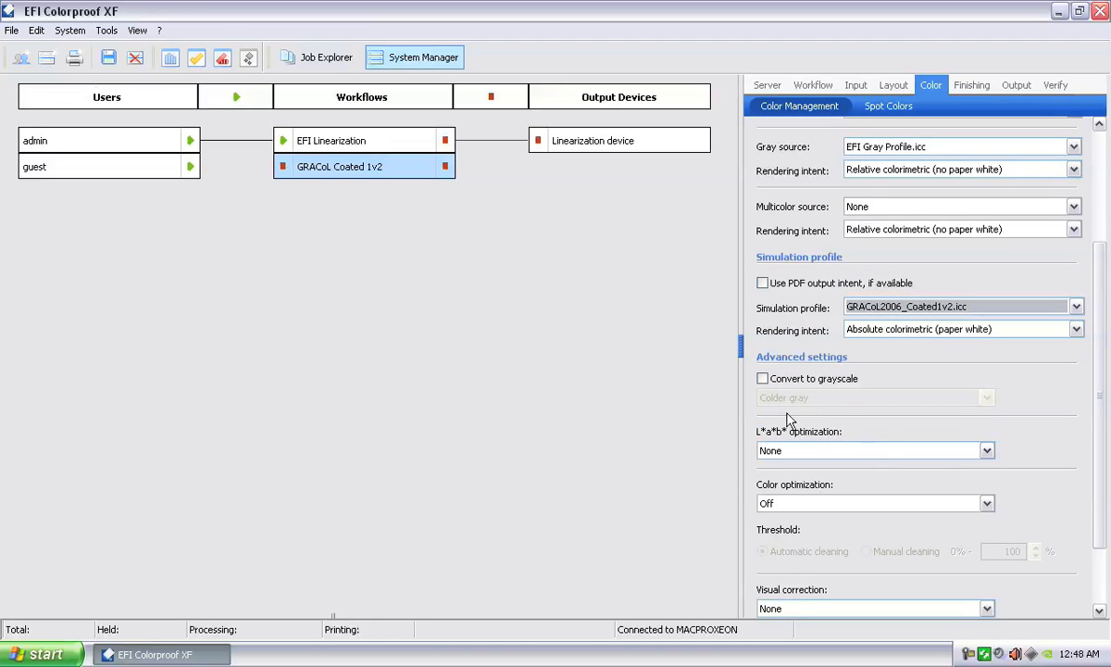
drag(1103, 396, 1104, 289)
click(889, 106)
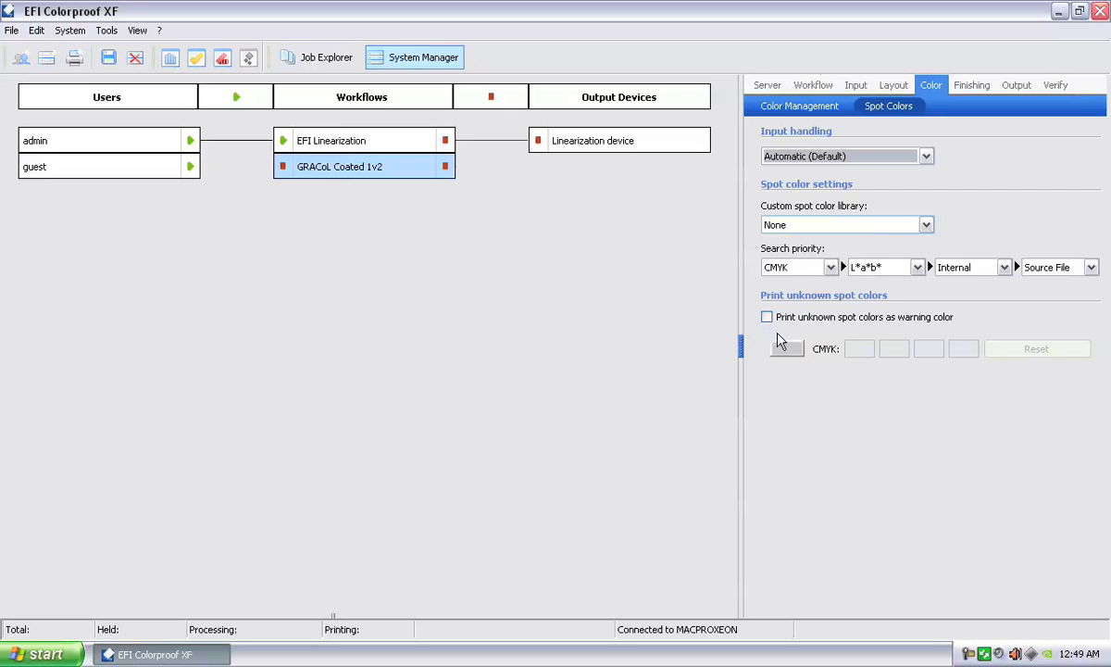
click(967, 87)
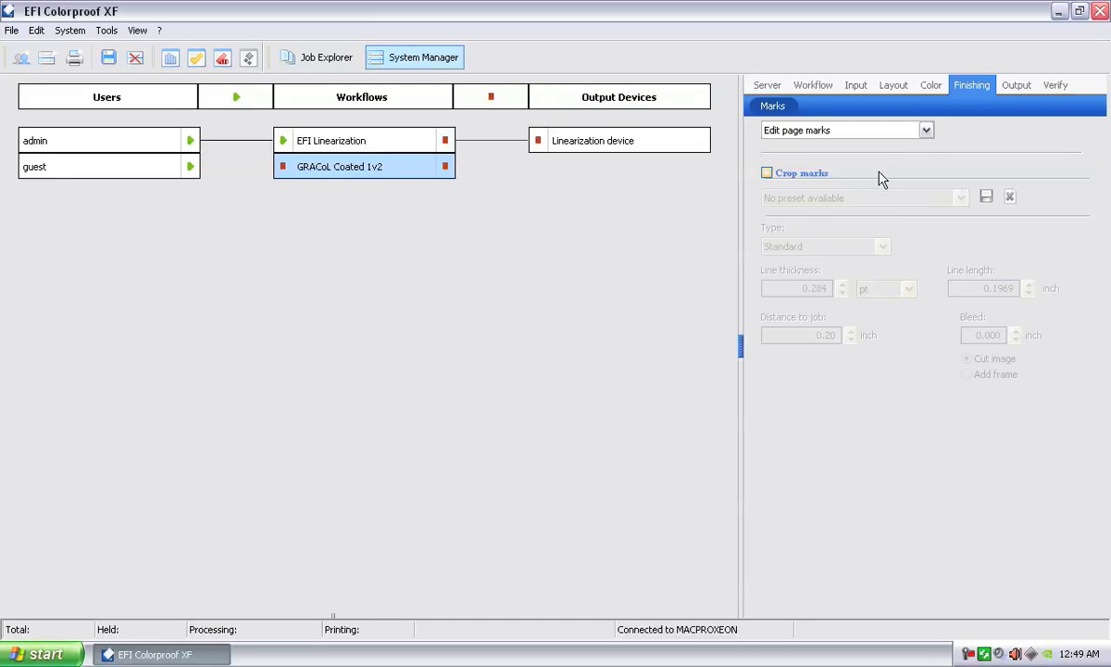
Choose Merge separations as the separation handling in the basic print options of the output settings.
click(1019, 86)
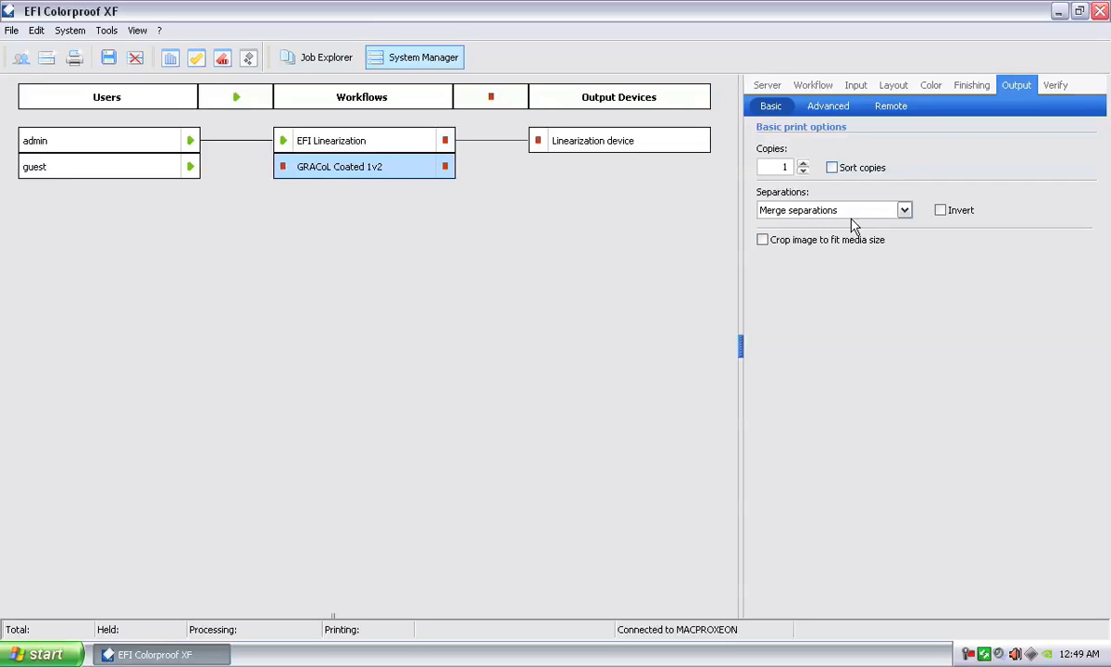
click(904, 211)
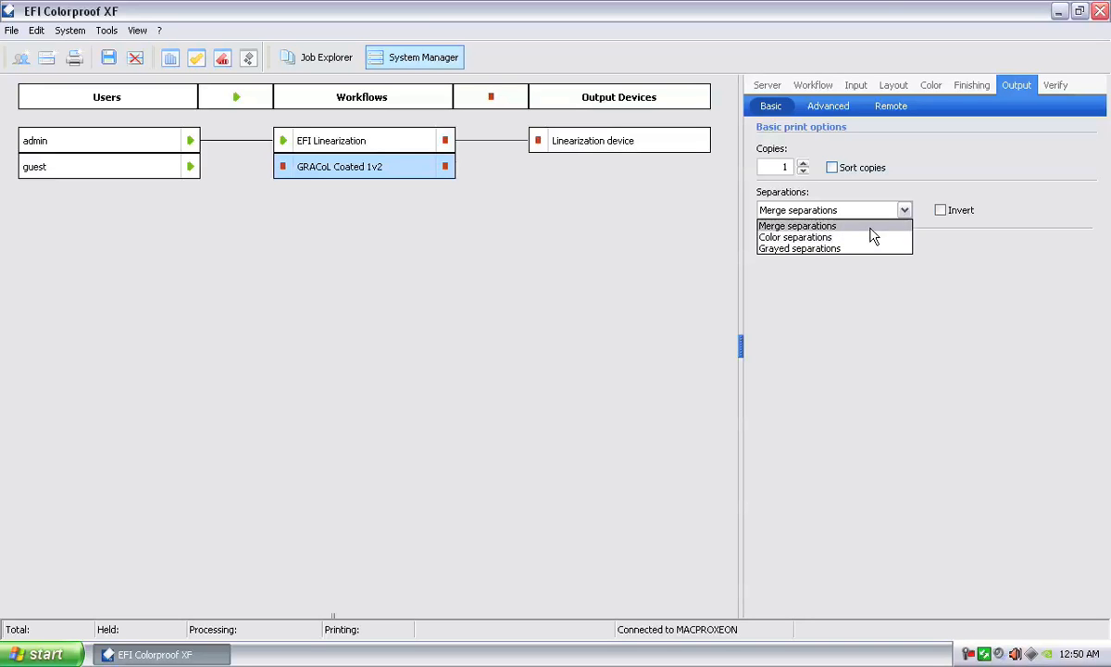
click(870, 228)
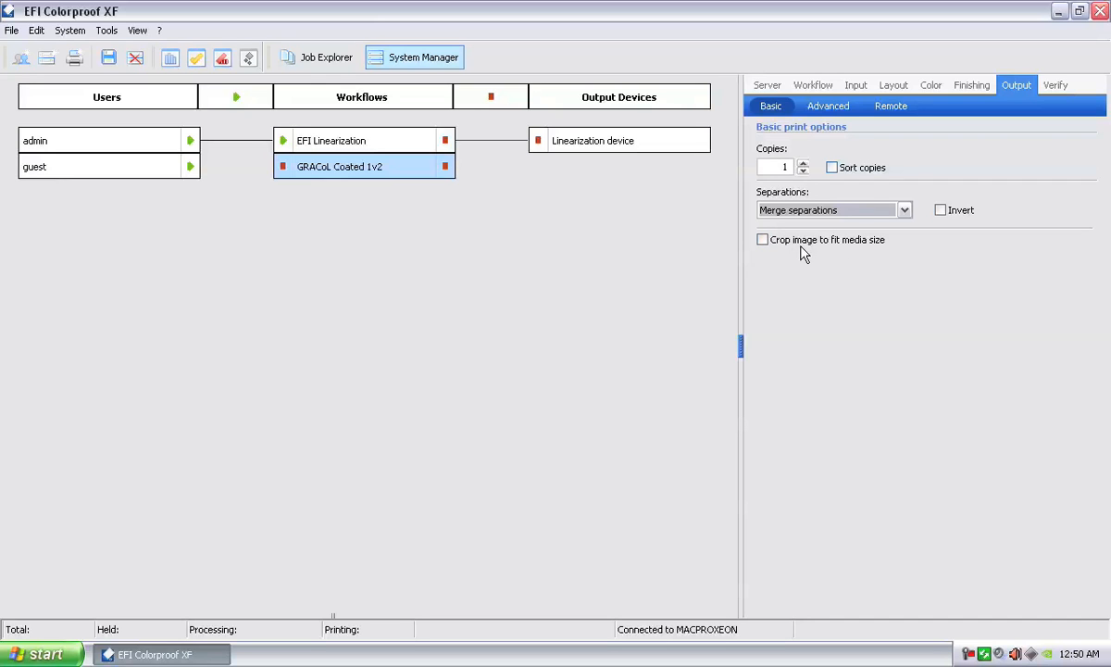
Set noise smoothing to 5 % in the final run characteristics, and check the remote container export options.
click(817, 109)
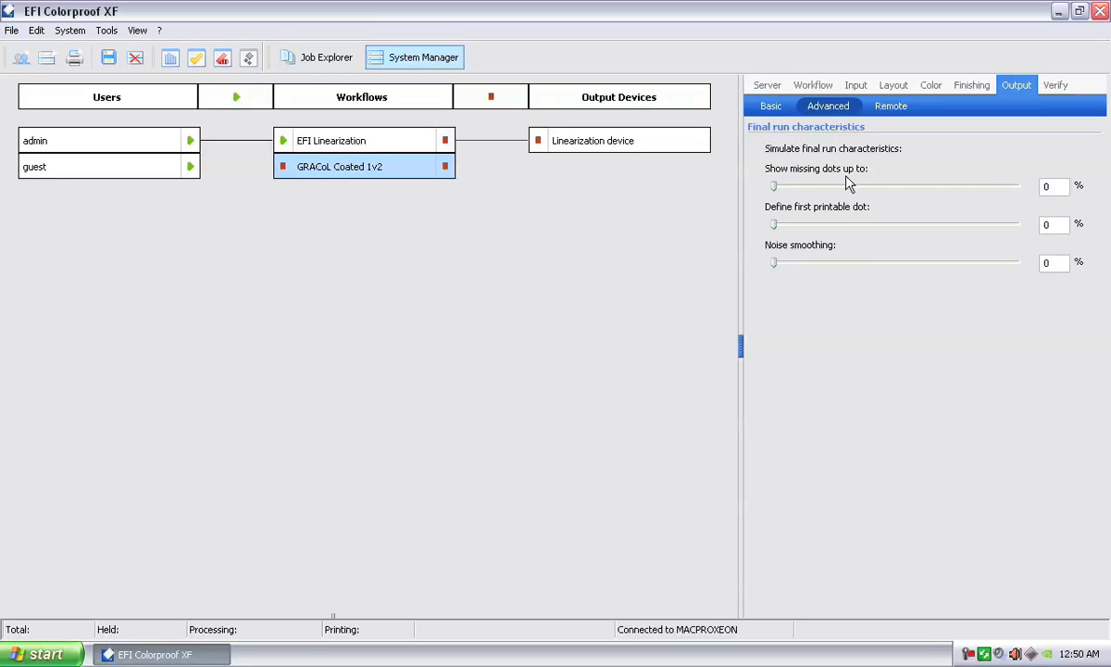
drag(1053, 263, 1027, 264)
text(5)
click(889, 107)
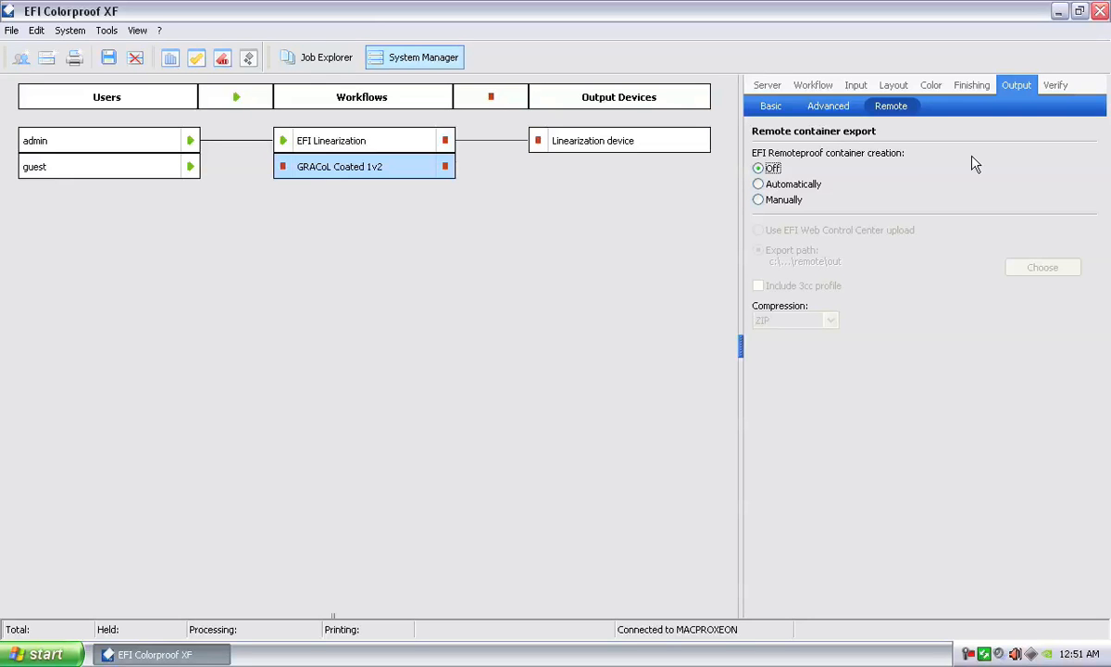
click(1055, 87)
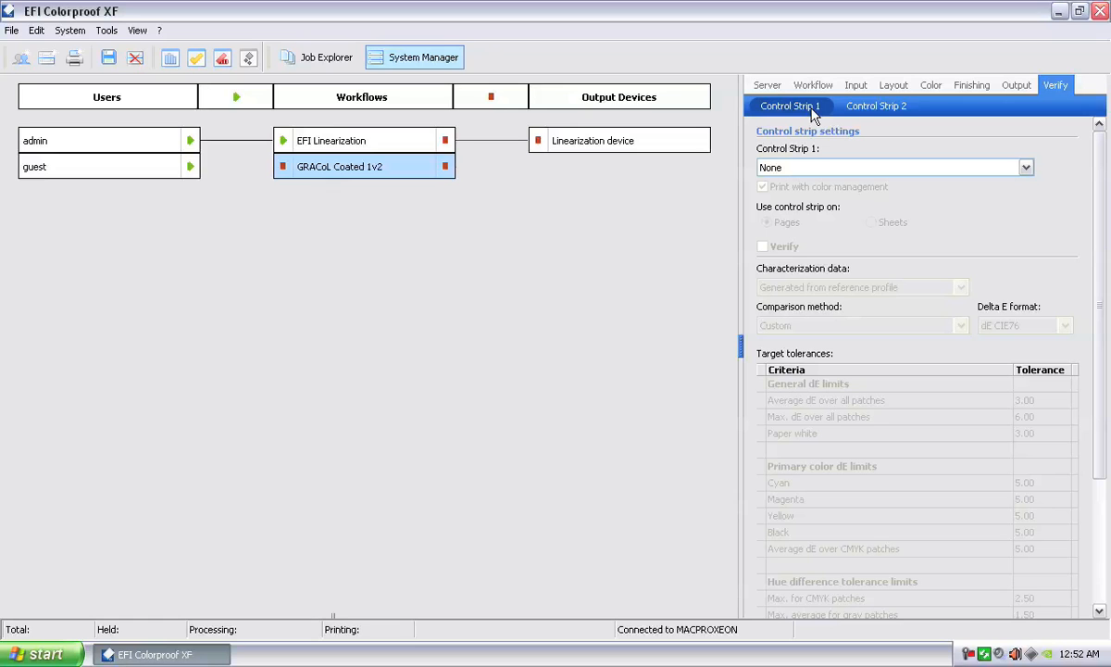
click(878, 107)
click(807, 109)
click(1023, 168)
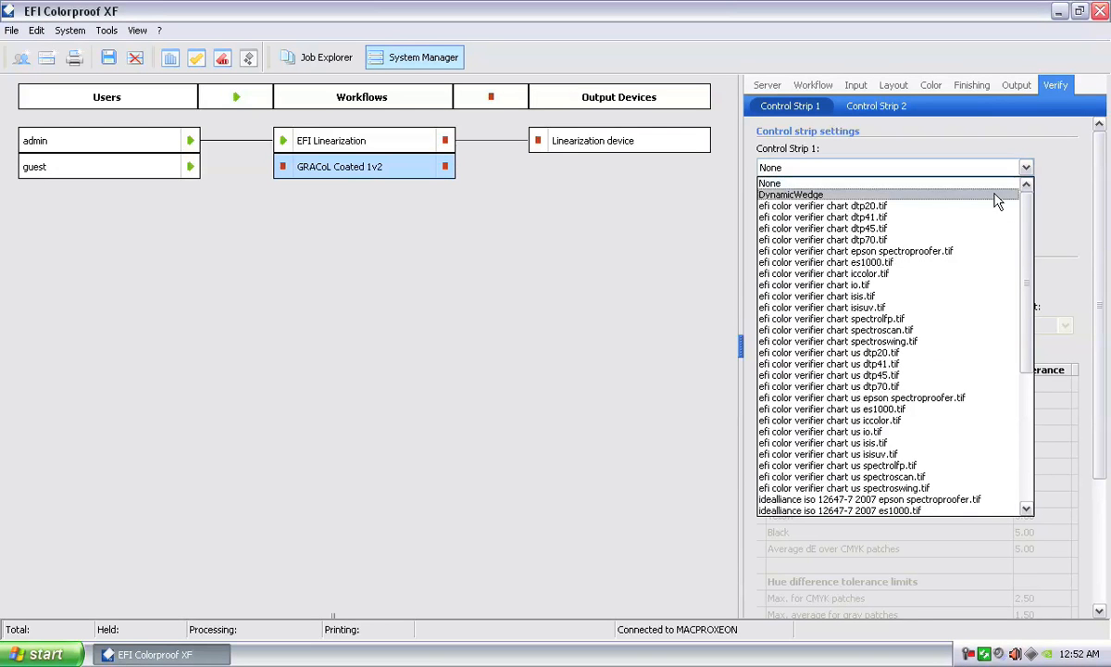
scroll(961, 266, down, 5)
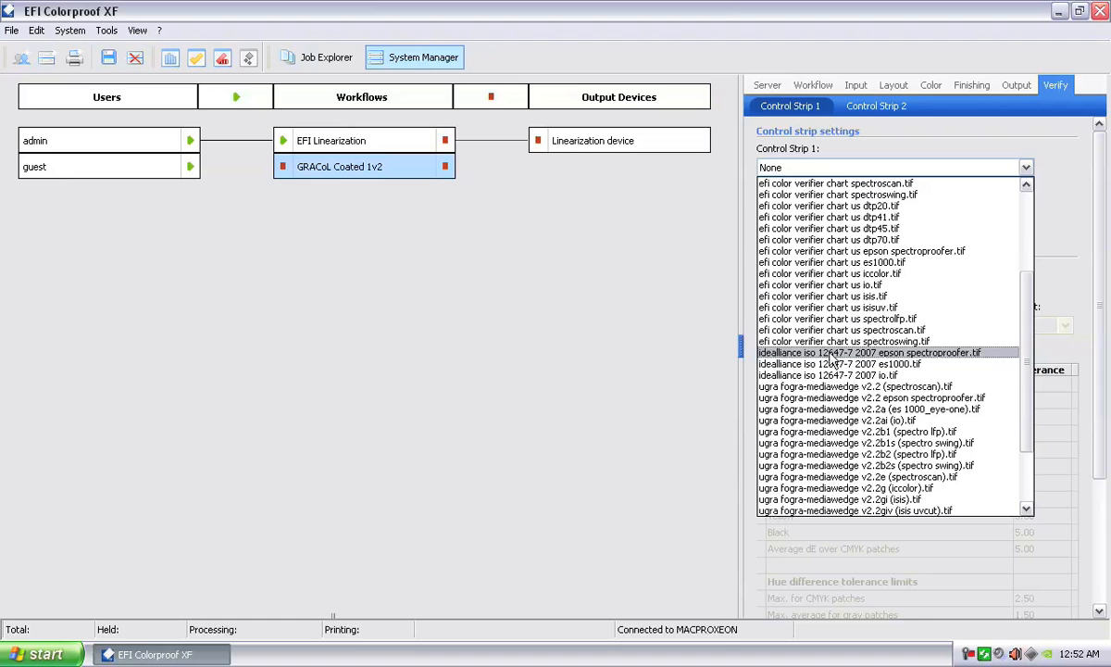
click(951, 359)
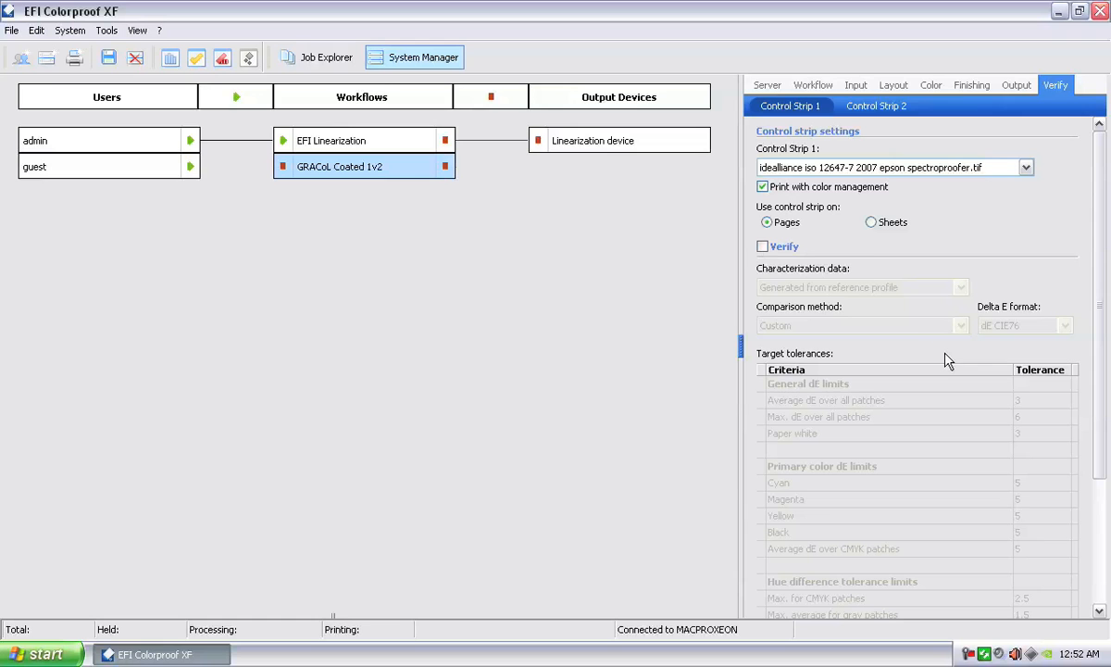
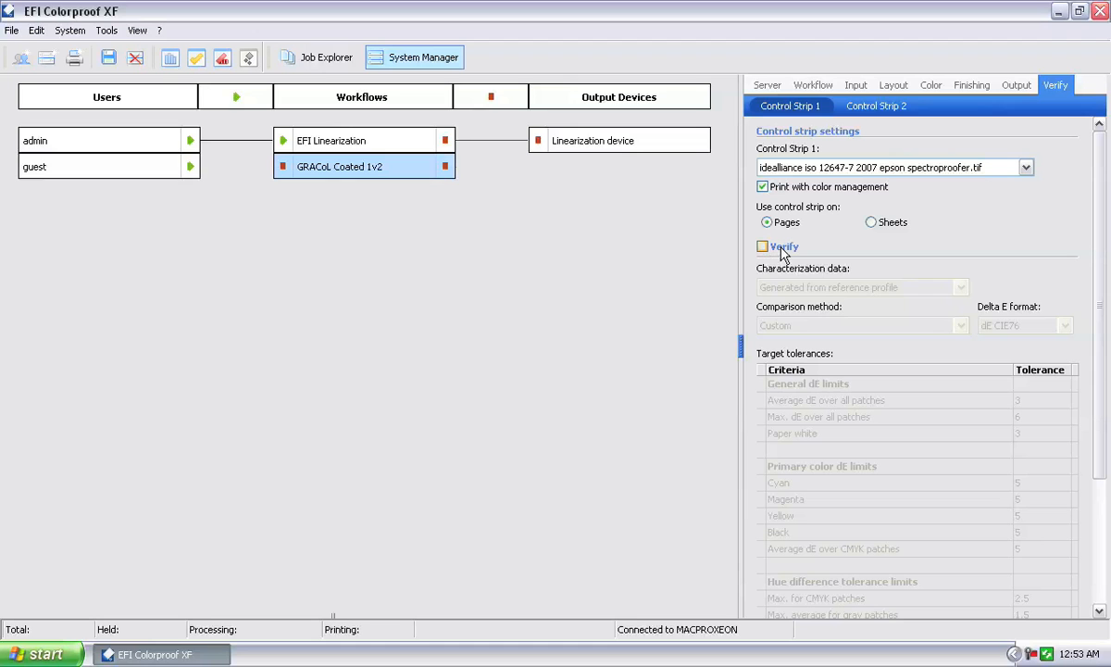
click(783, 250)
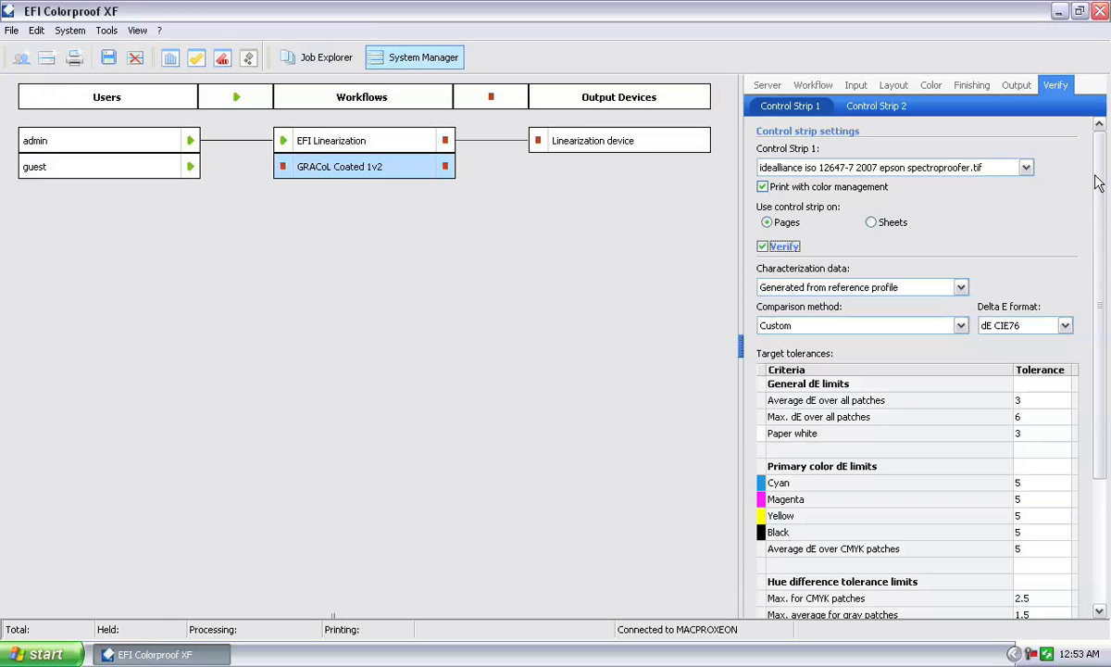
Keep Custom as the comparison method and set the Delta E format to dE 2000 for Control Strip 1.
drag(1099, 188, 1100, 280)
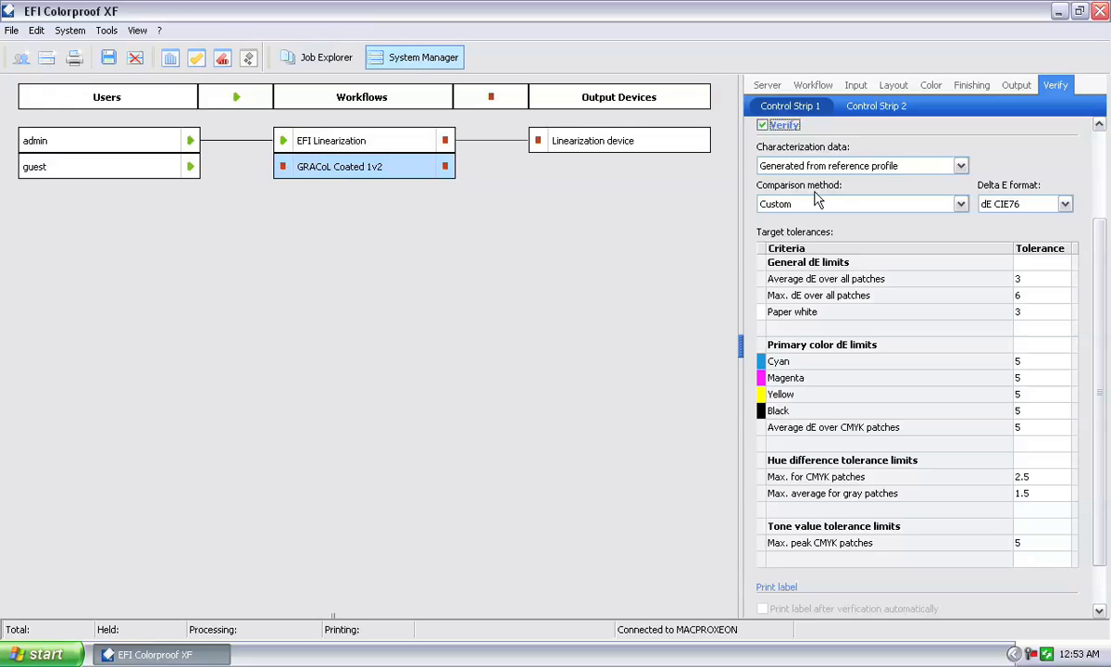
click(961, 204)
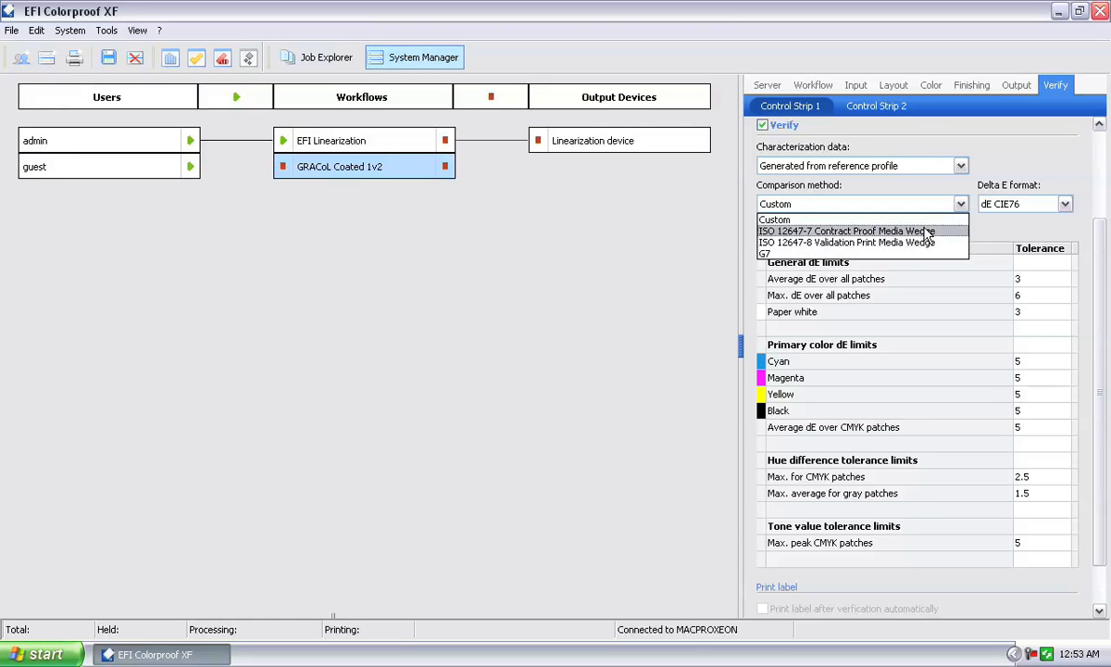
click(915, 222)
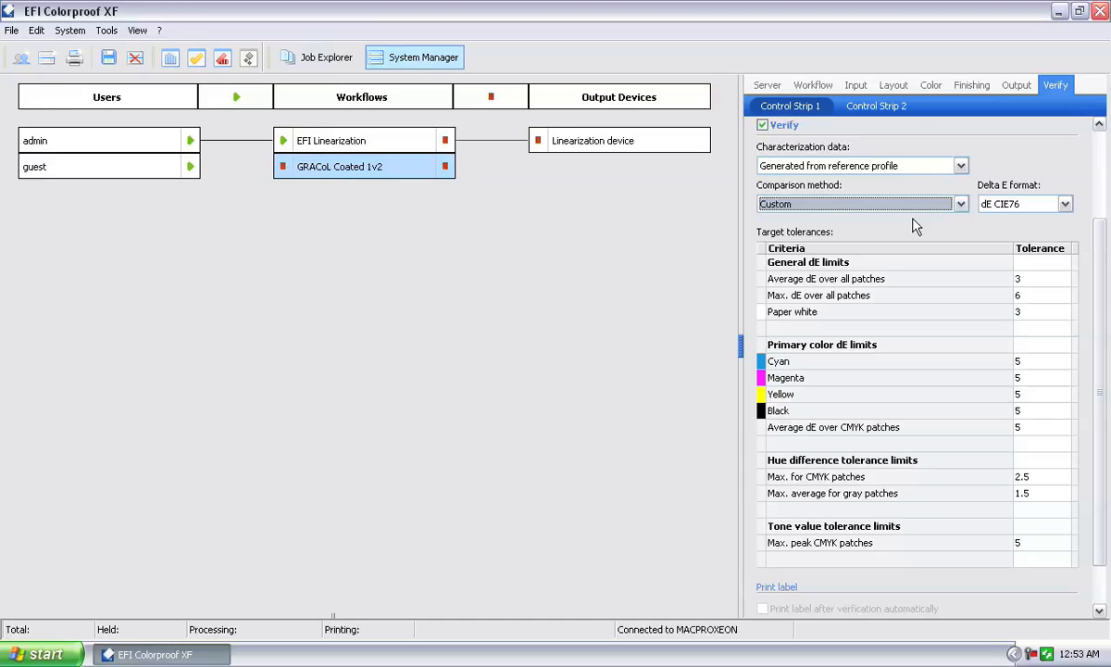
click(1065, 203)
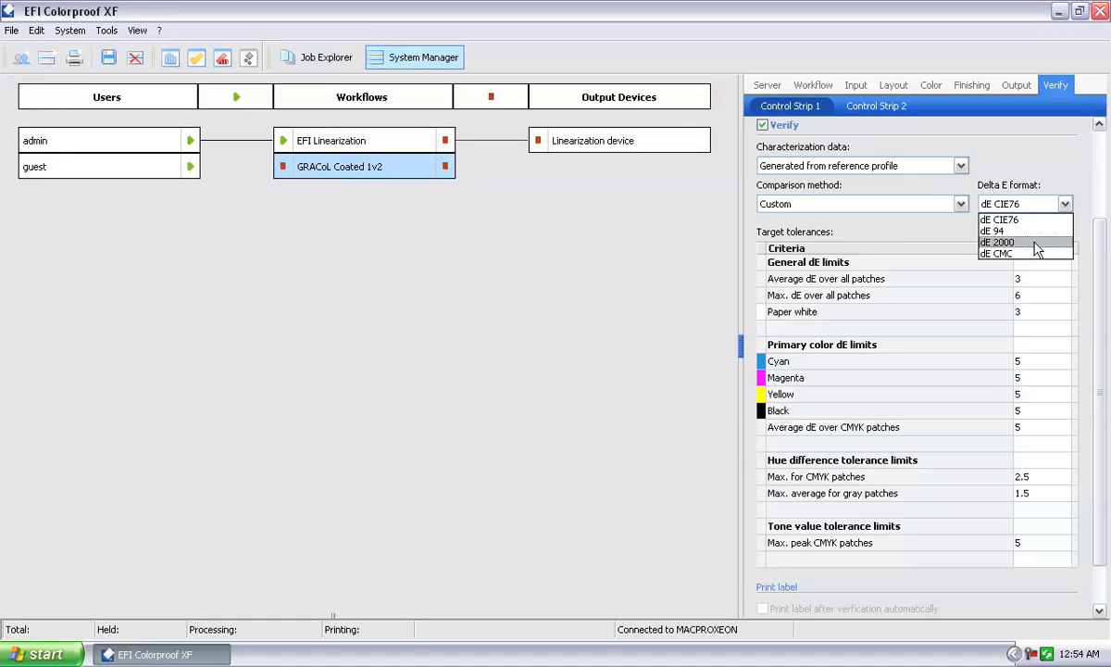
click(1035, 242)
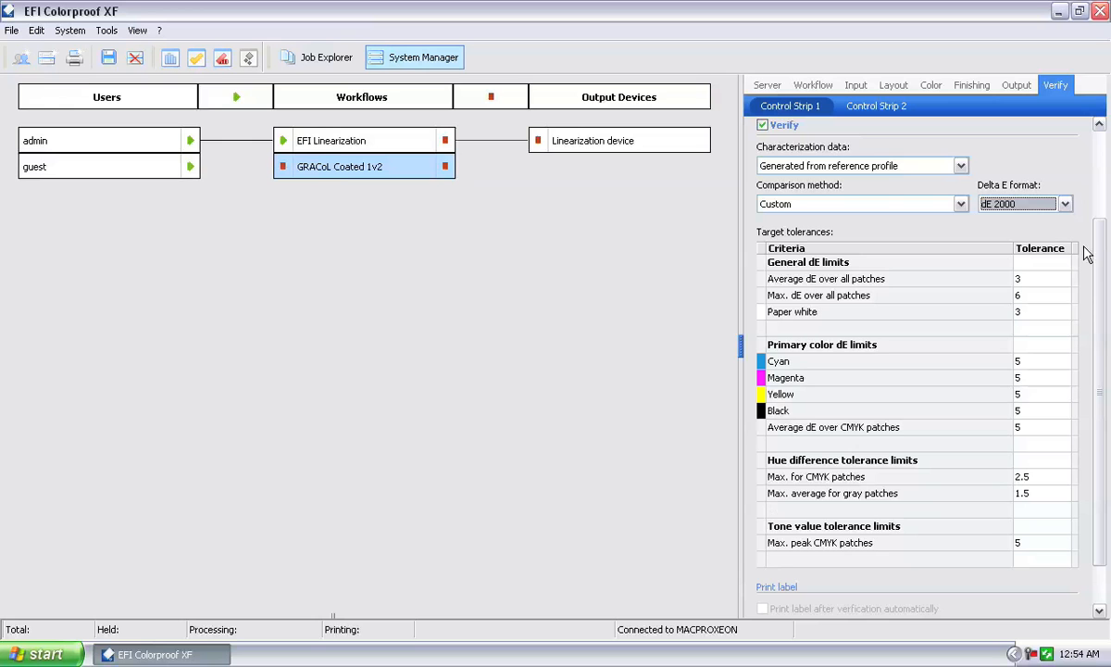
Set the target tolerance for the average dE over all patches to 1.5 and review the remaining verification settings.
drag(1099, 266, 1100, 302)
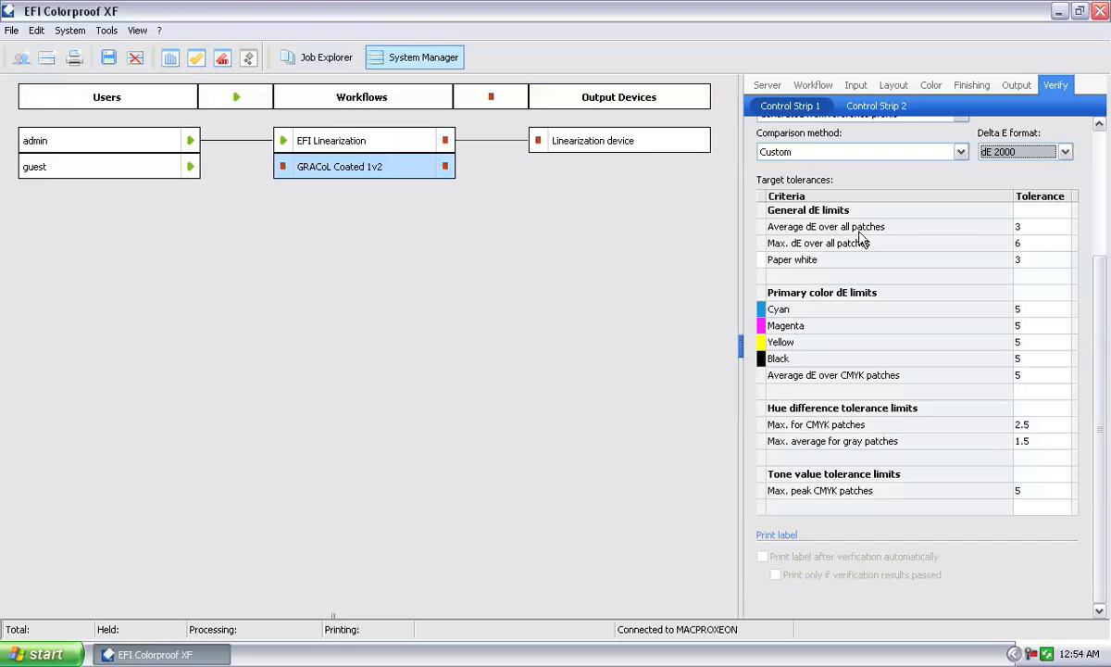
double_click(1019, 227)
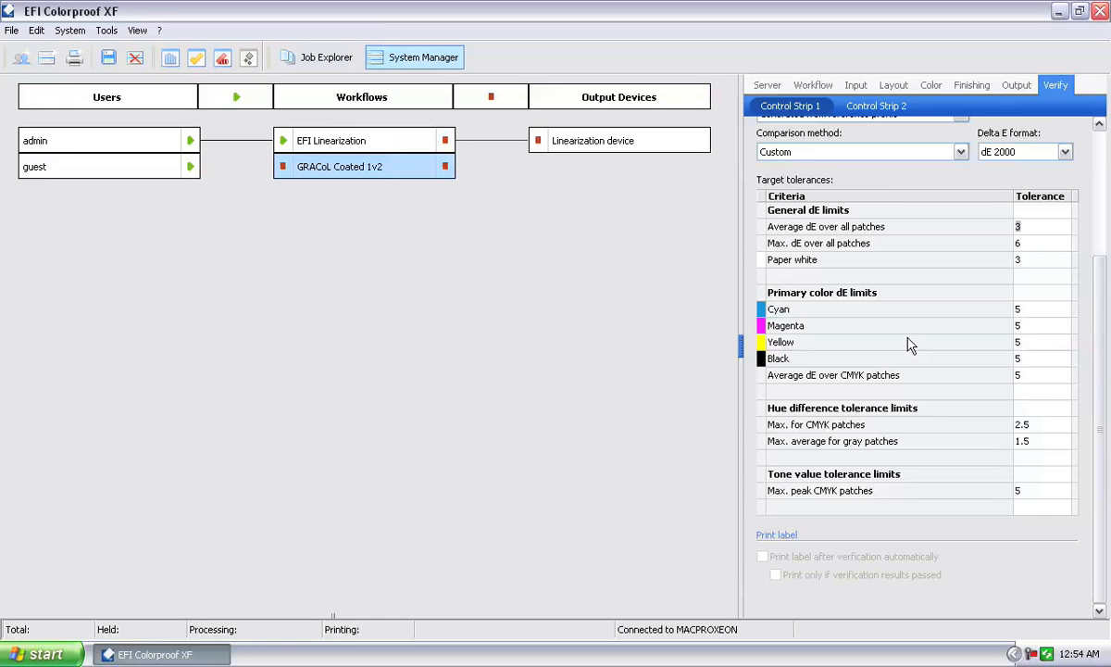
text(1.5)
key(Return)
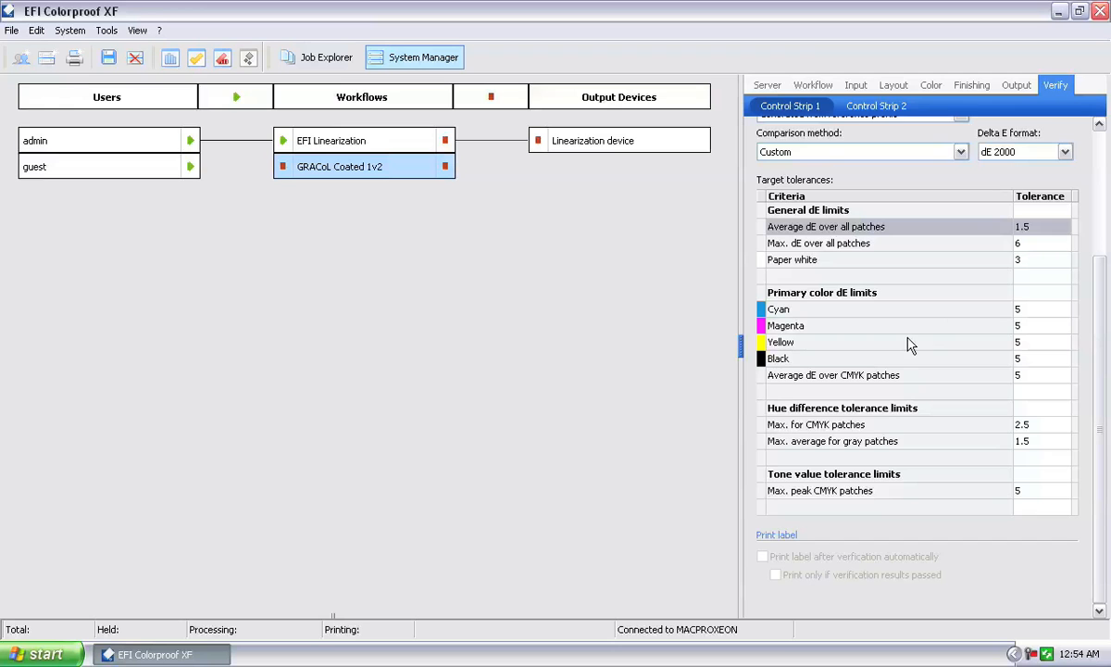
drag(1101, 288, 891, 167)
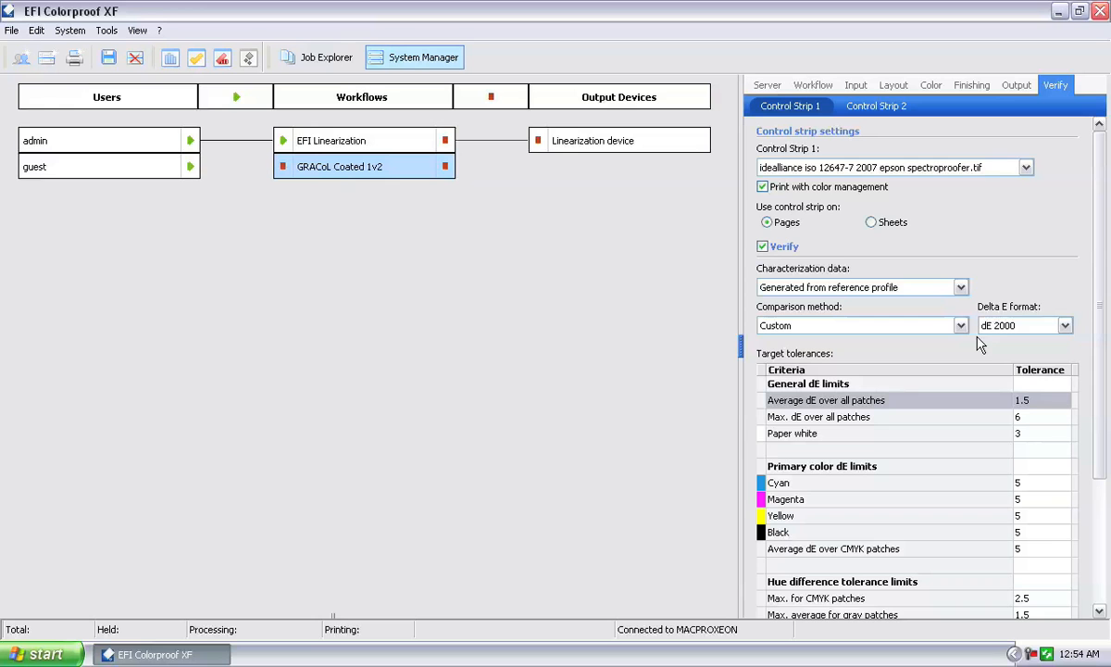
drag(1099, 299, 1098, 424)
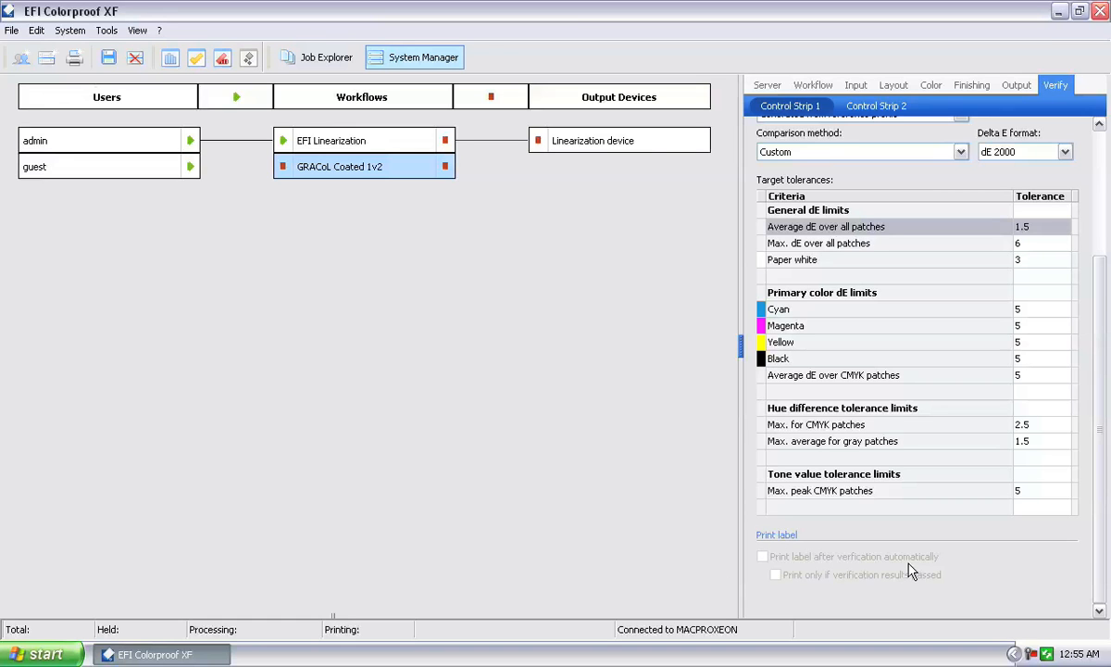
scroll(1032, 144, up, 3)
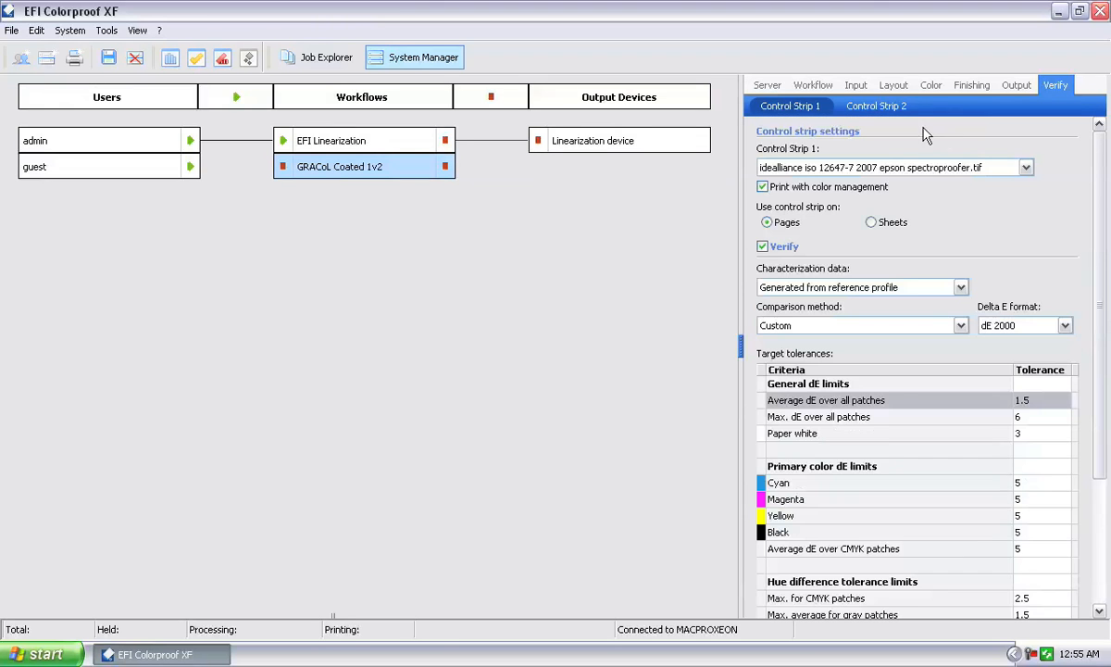
Save the workflow settings and connect the admin user to the GRACoL Coated 1v2 workflow.
click(841, 107)
click(774, 107)
click(108, 57)
drag(190, 141, 283, 170)
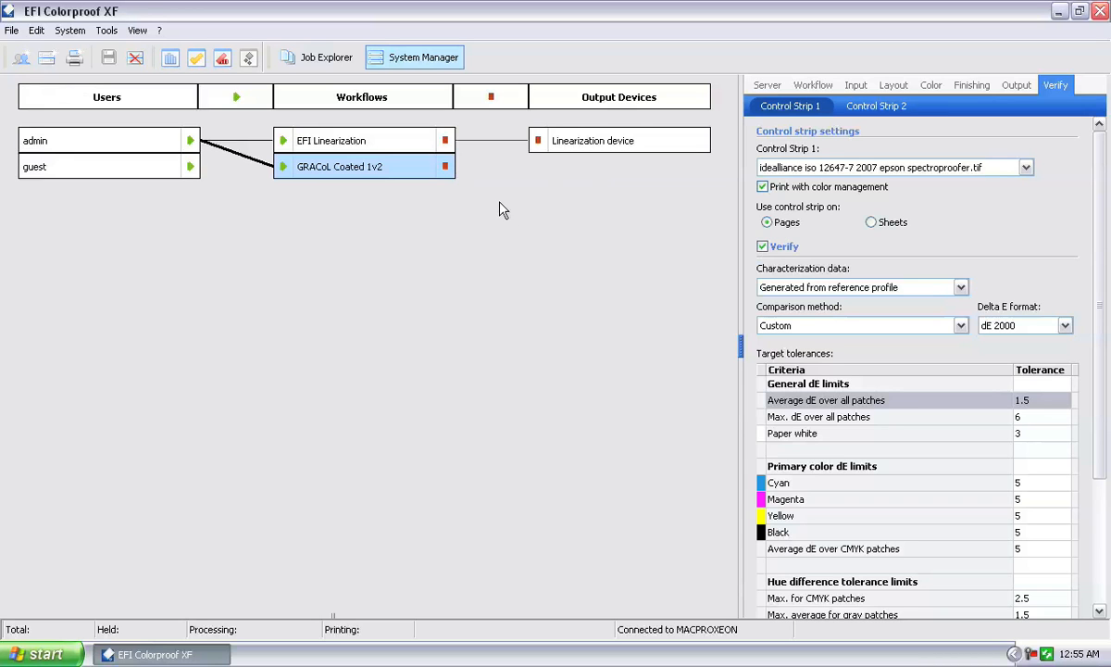
Add a new output device to the system and show its setup settings.
click(768, 86)
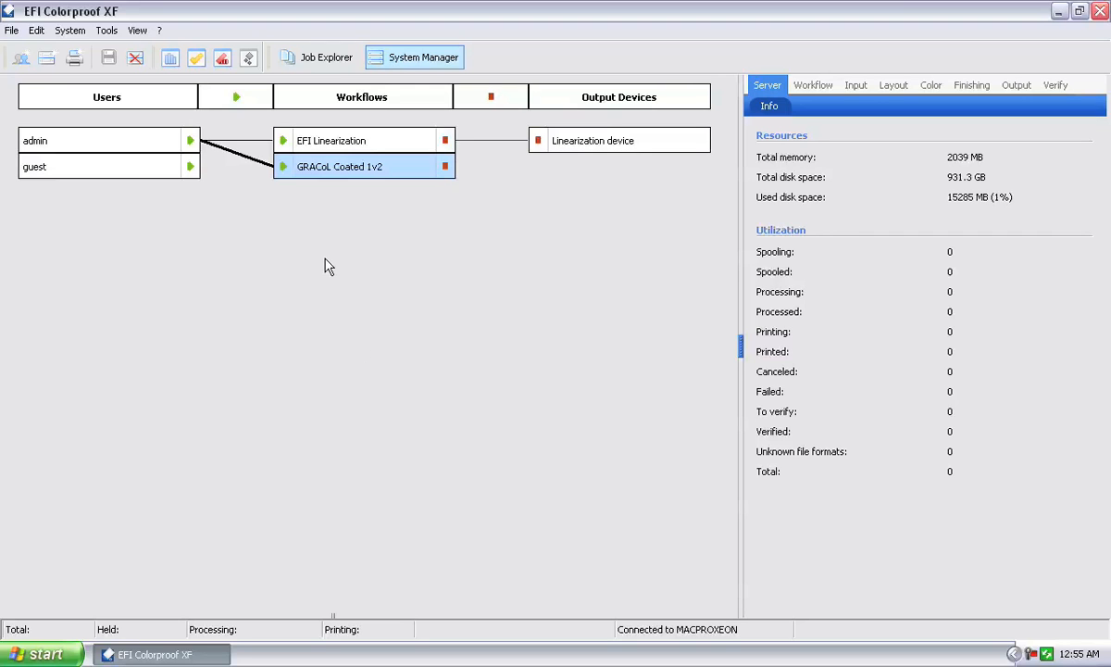
right_click(543, 242)
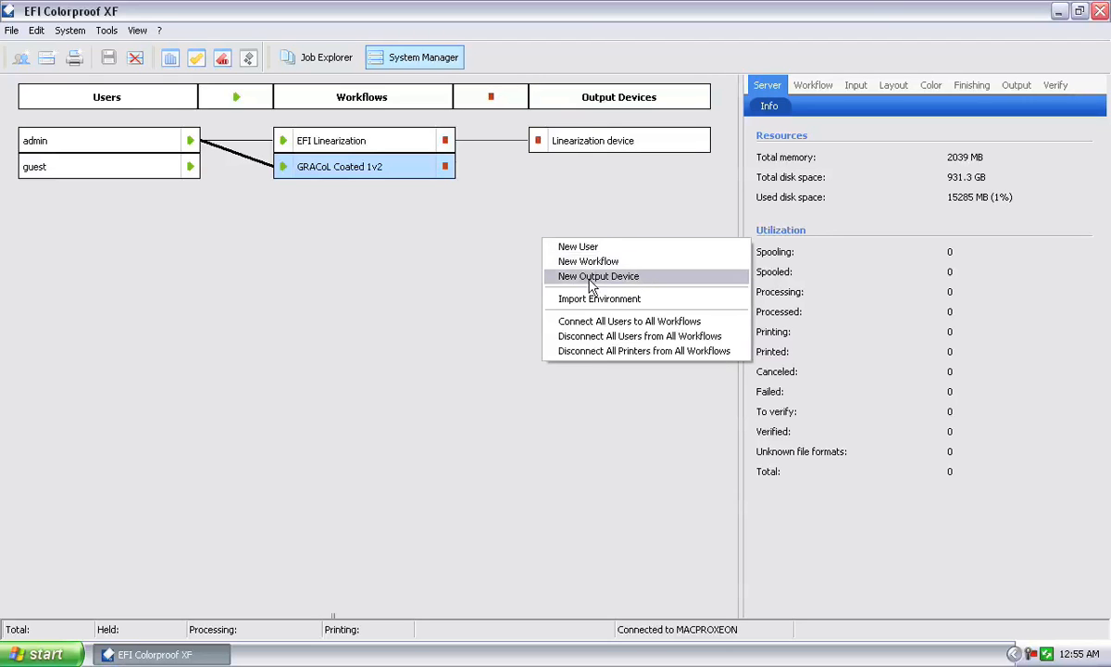
click(406, 282)
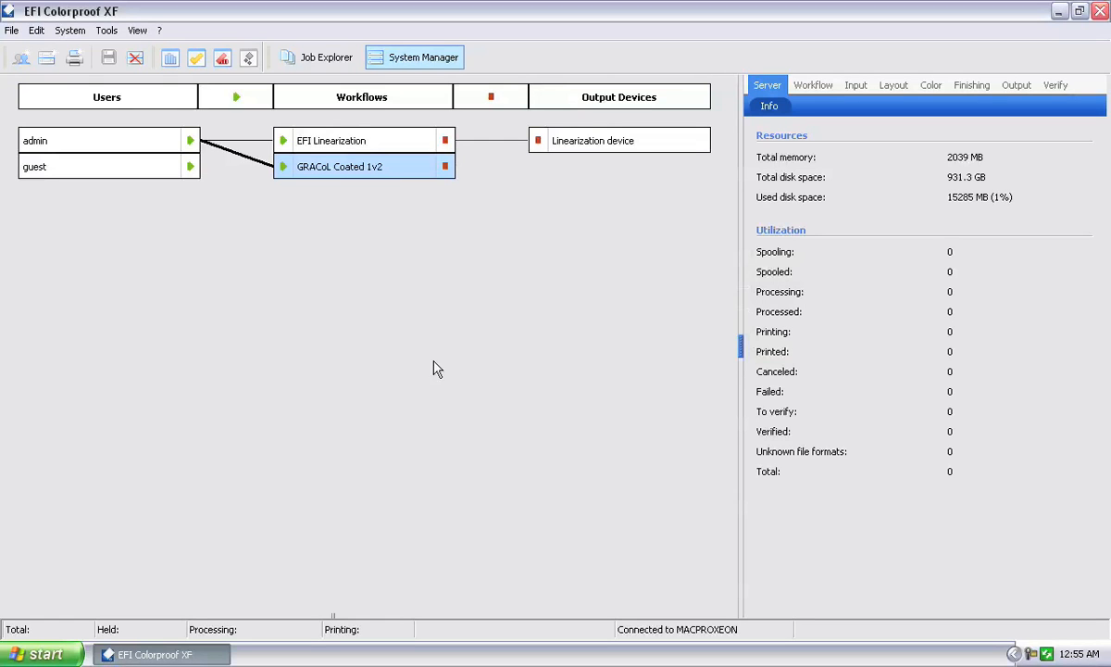
click(77, 58)
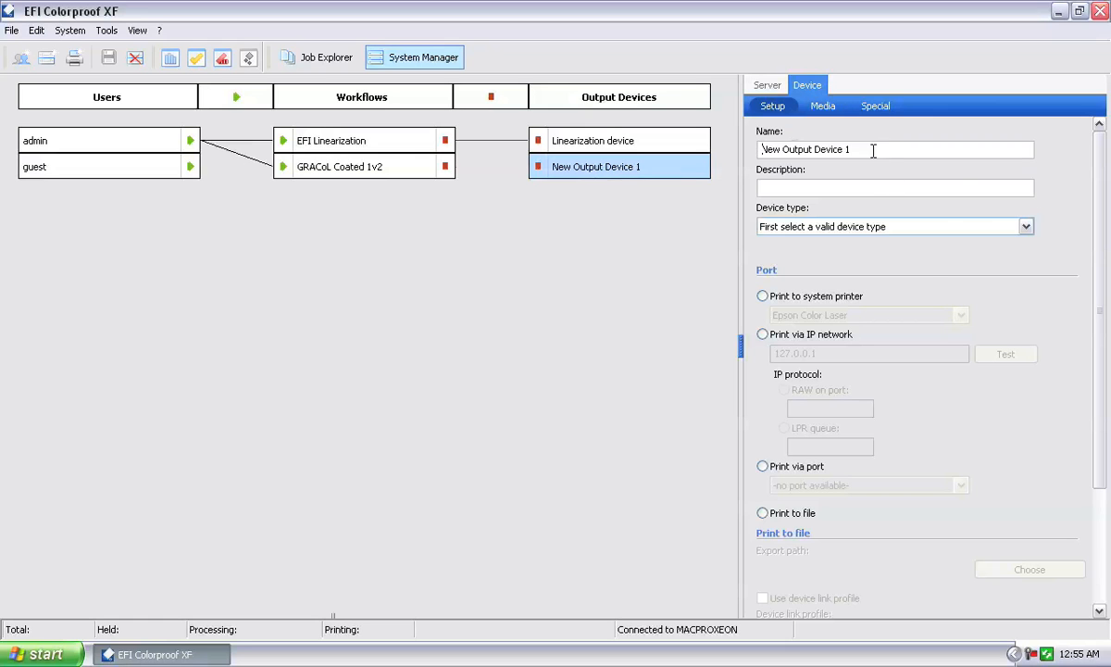
click(767, 84)
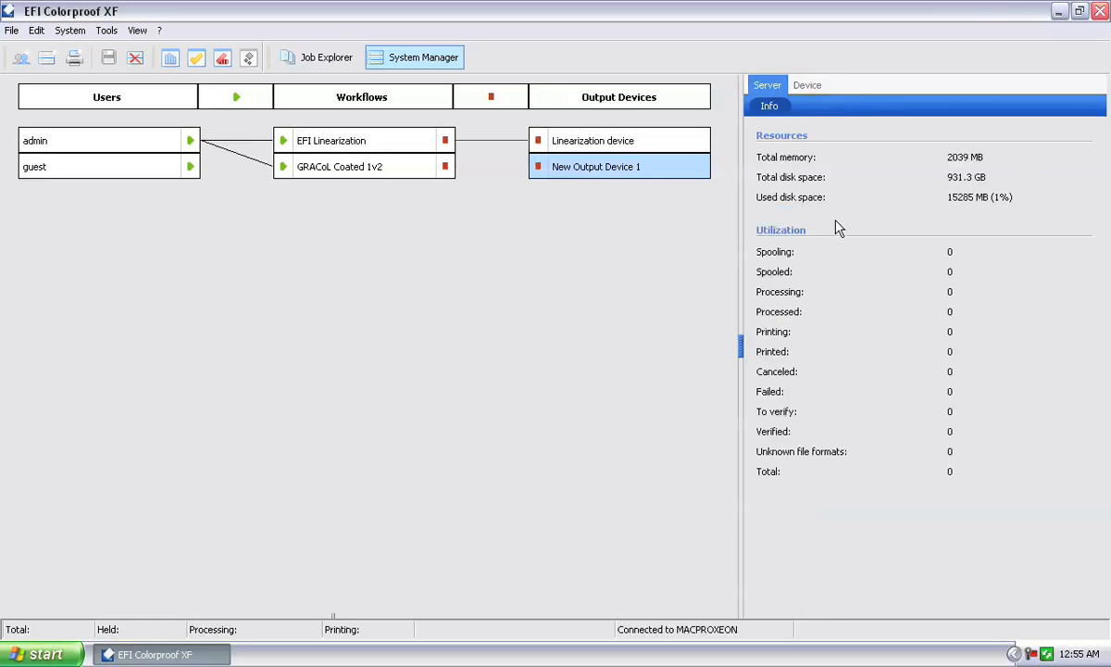
click(804, 86)
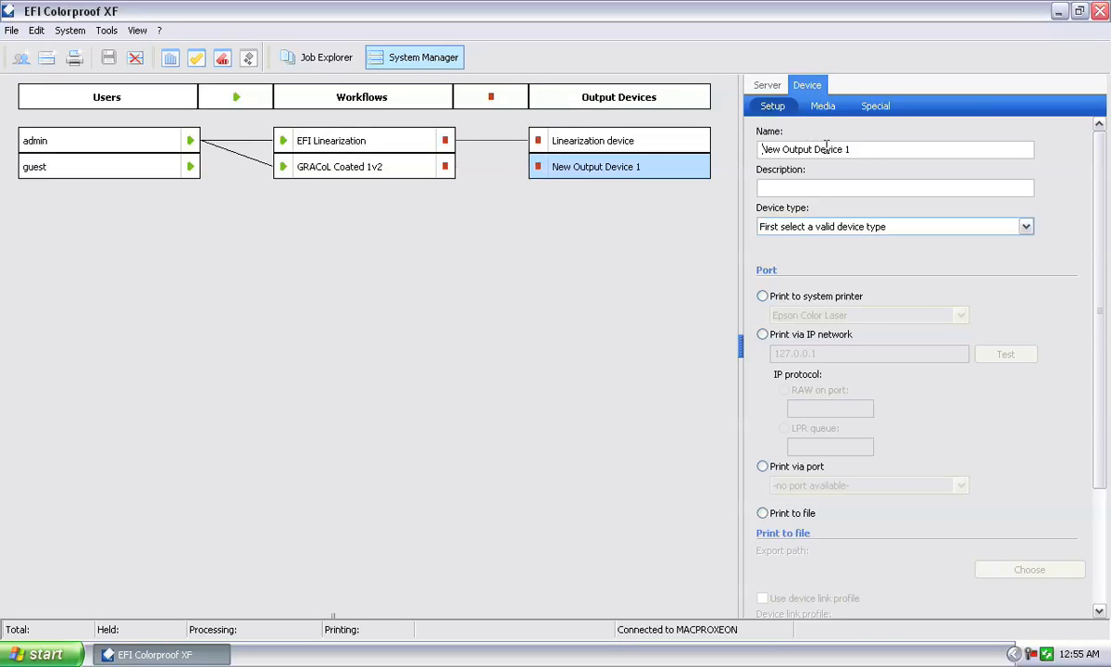
Name the new output device Epson Stylus Pro 9900.
drag(850, 150, 761, 149)
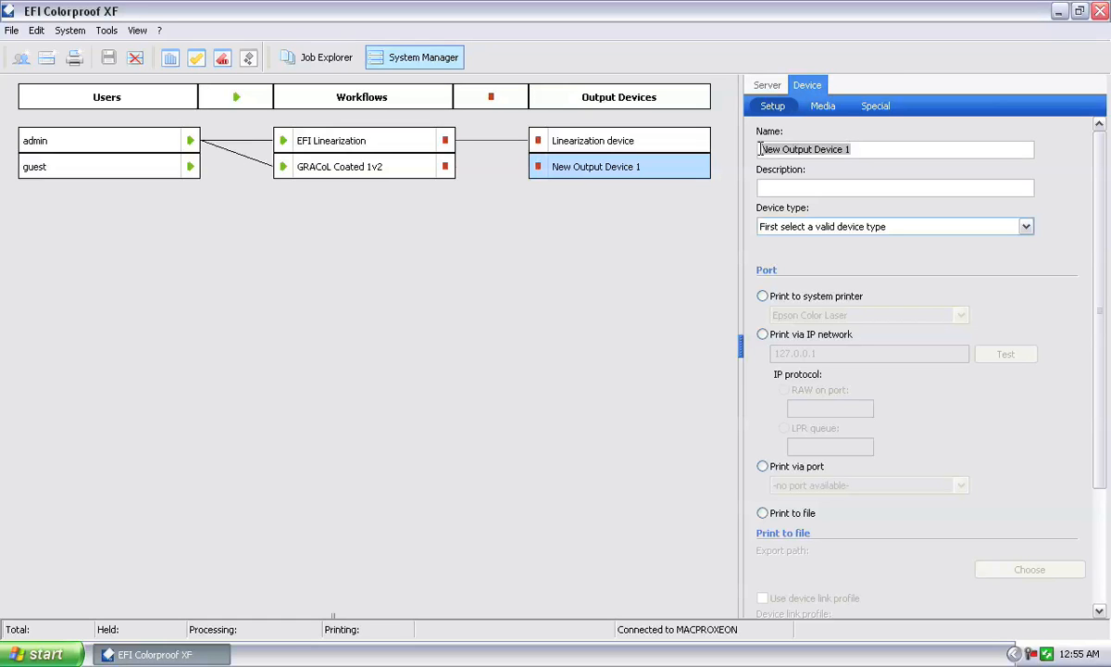
text(Epson STylus)
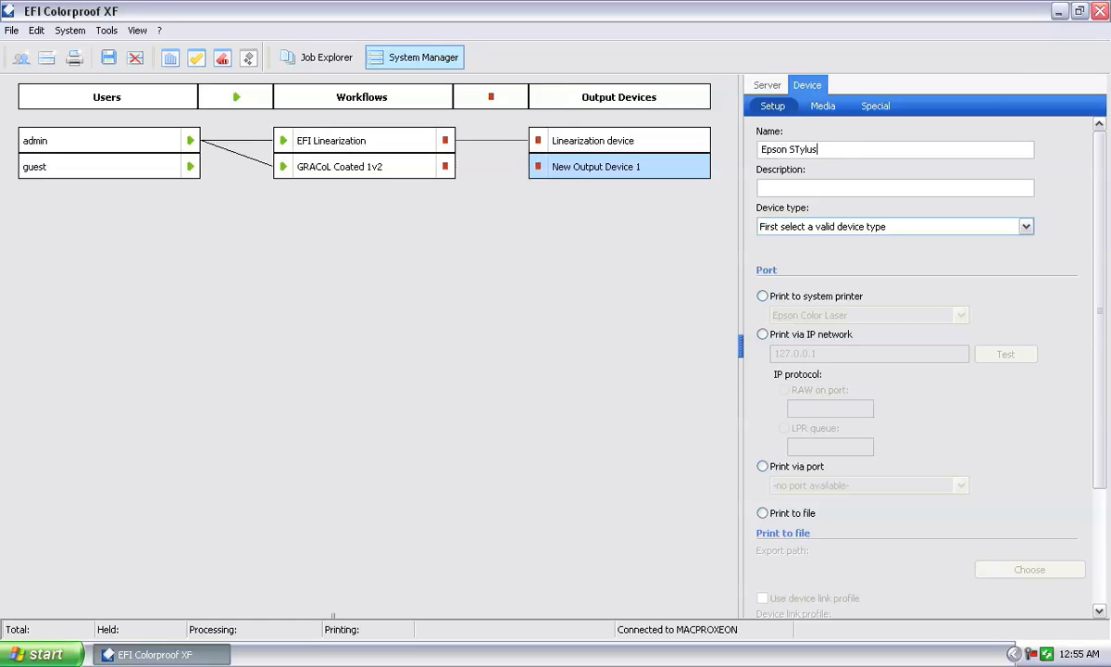
key(BackSpace)
key(BackSpace)
key(BackSpace)
key(BackSpace)
key(BackSpace)
key(BackSpace)
key(BackSpace)
key(BackSpace)
key(BackSpace)
text(tylus Pro 9900)
Enter Professional Imaging Lab as the device description and choose EPSON Stylus Pro 9900 as the device type.
key(Tab)
text(Professional Imaging Lab)
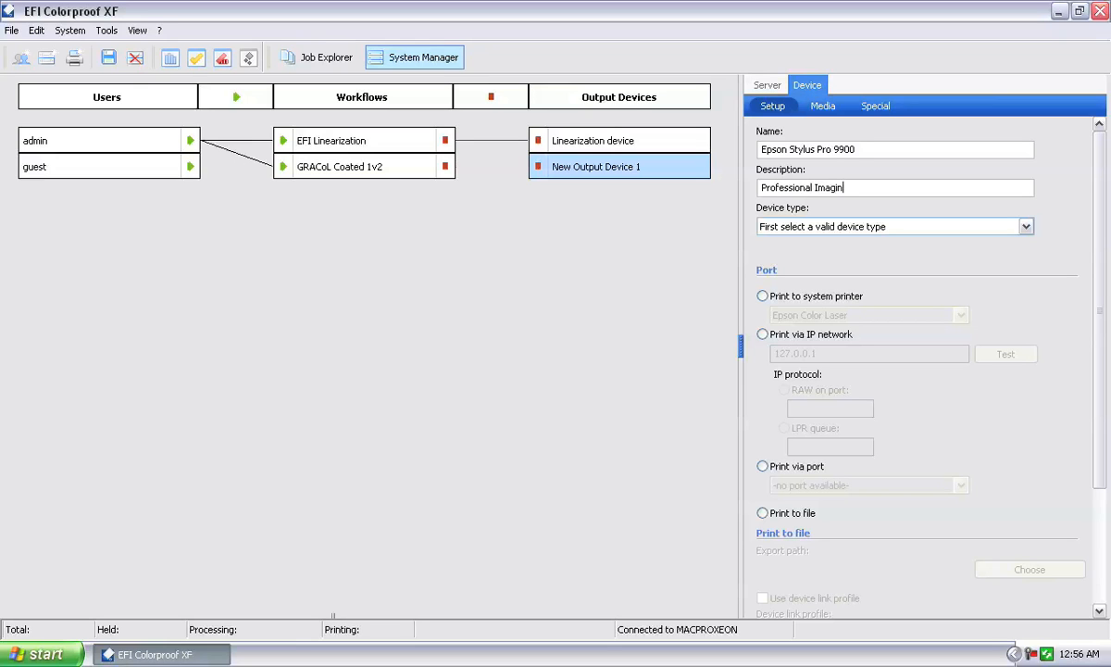
click(822, 226)
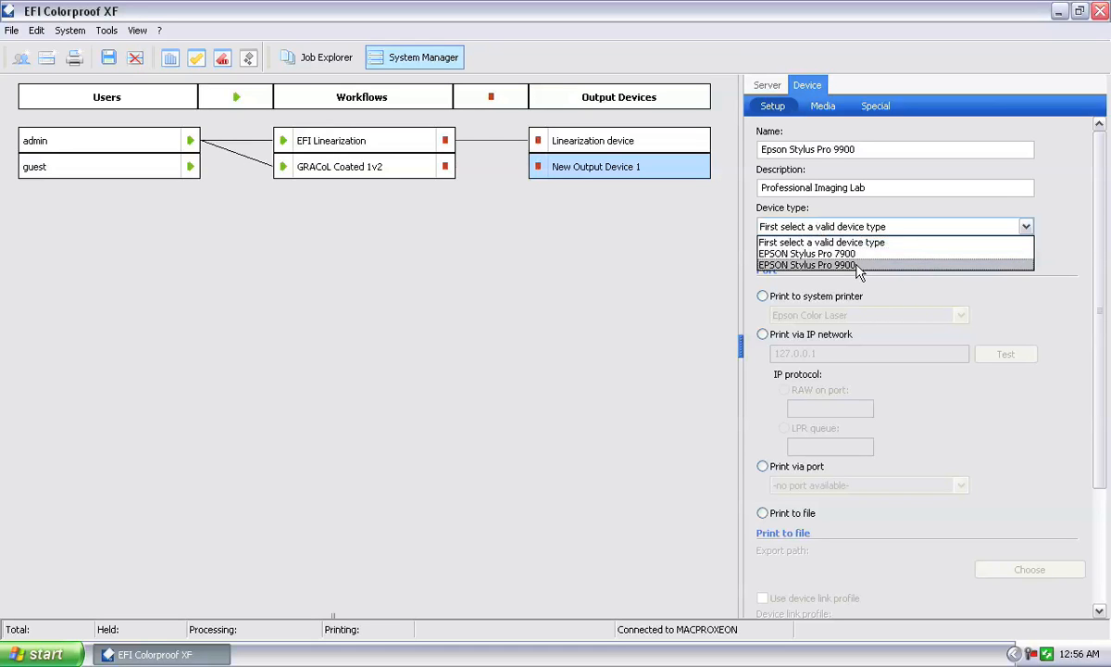
click(858, 266)
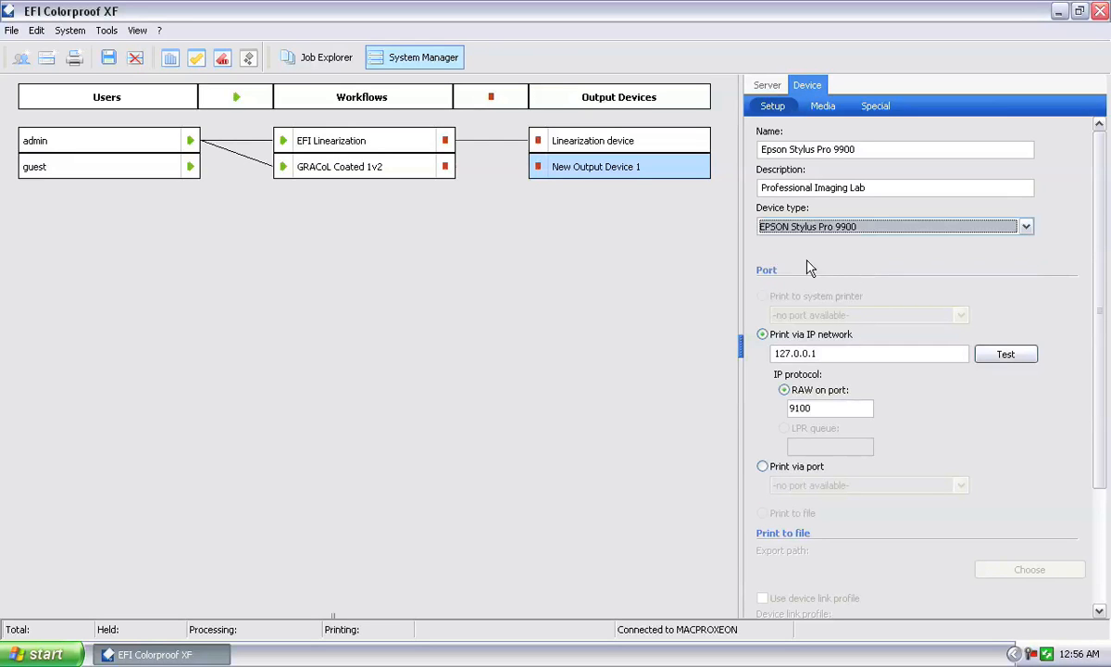
Look up the IP address of the Stylus Pro 9900 in EpsonNet Config, then return to EFI Colorproof XF.
click(792, 356)
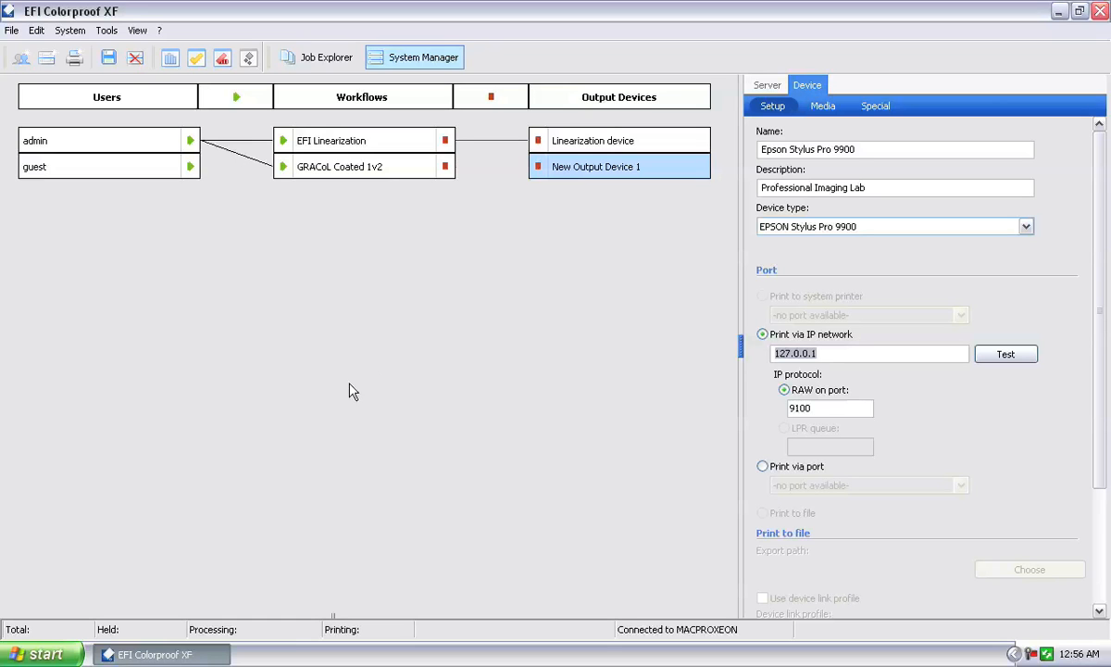
click(54, 657)
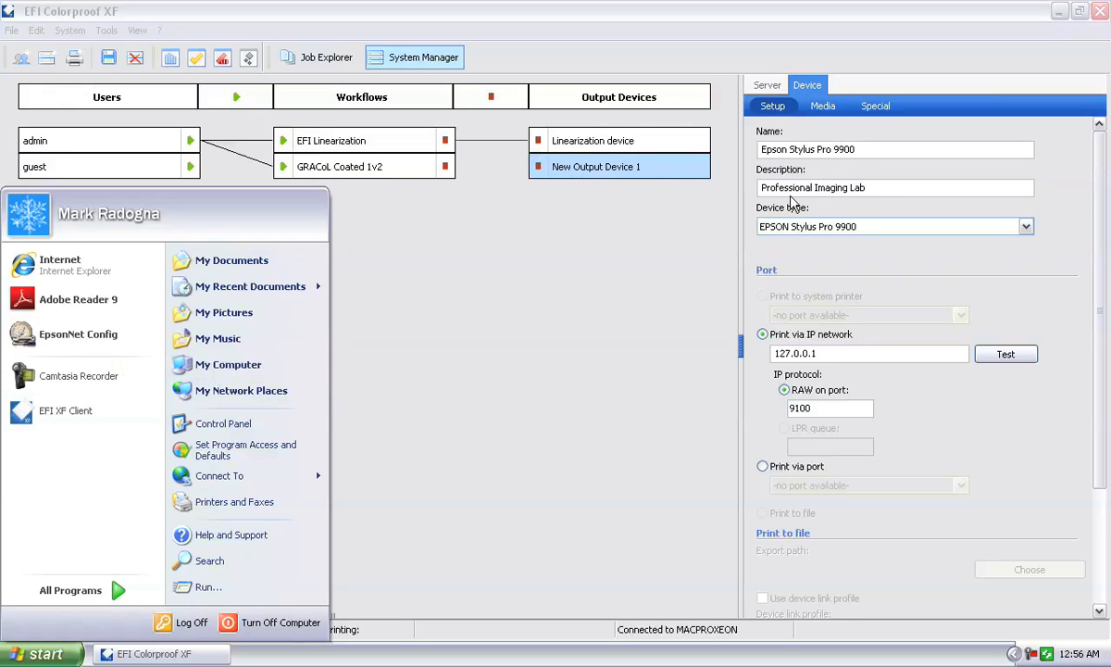
click(79, 334)
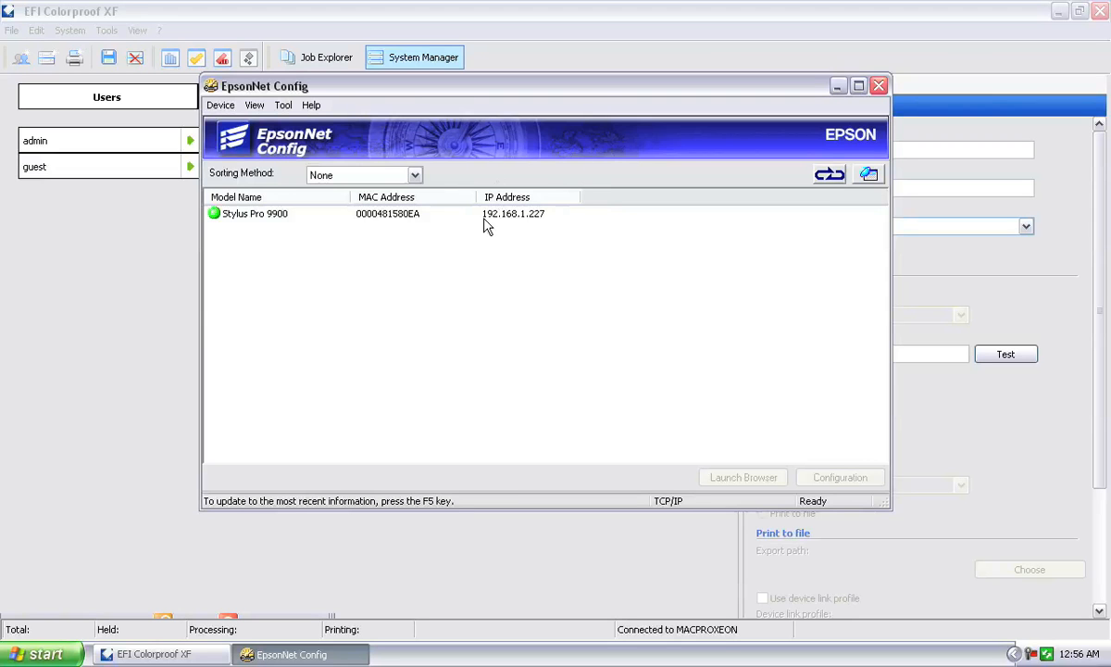
click(879, 86)
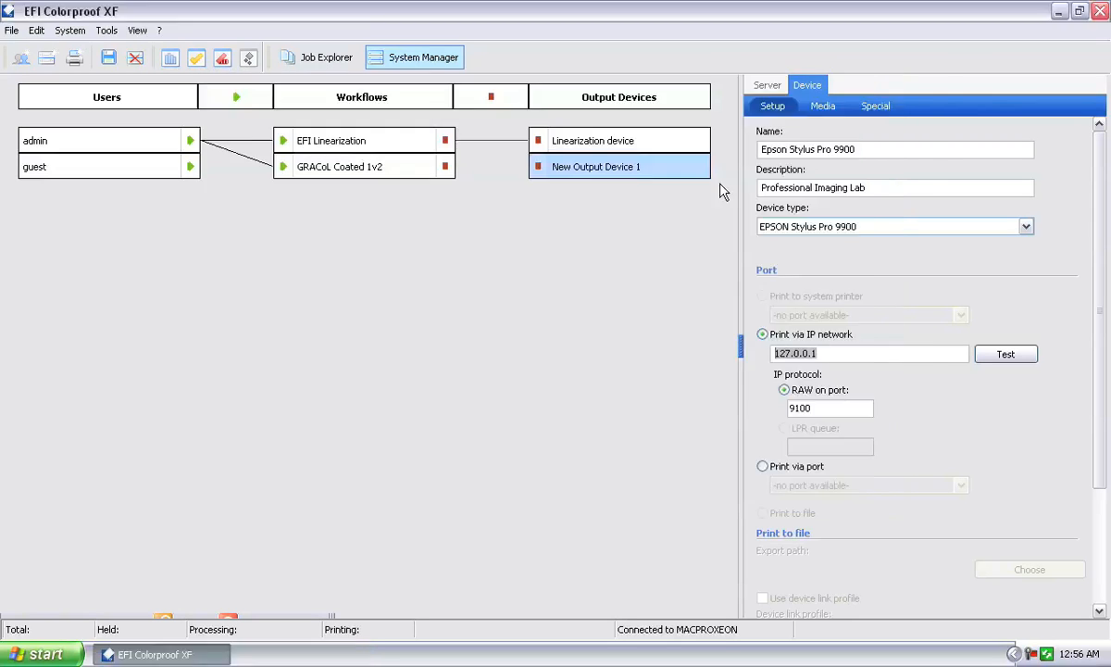
Set the IP network address of the output device to 192.168.1.227 and test the printer connection.
text(192.168.1.227)
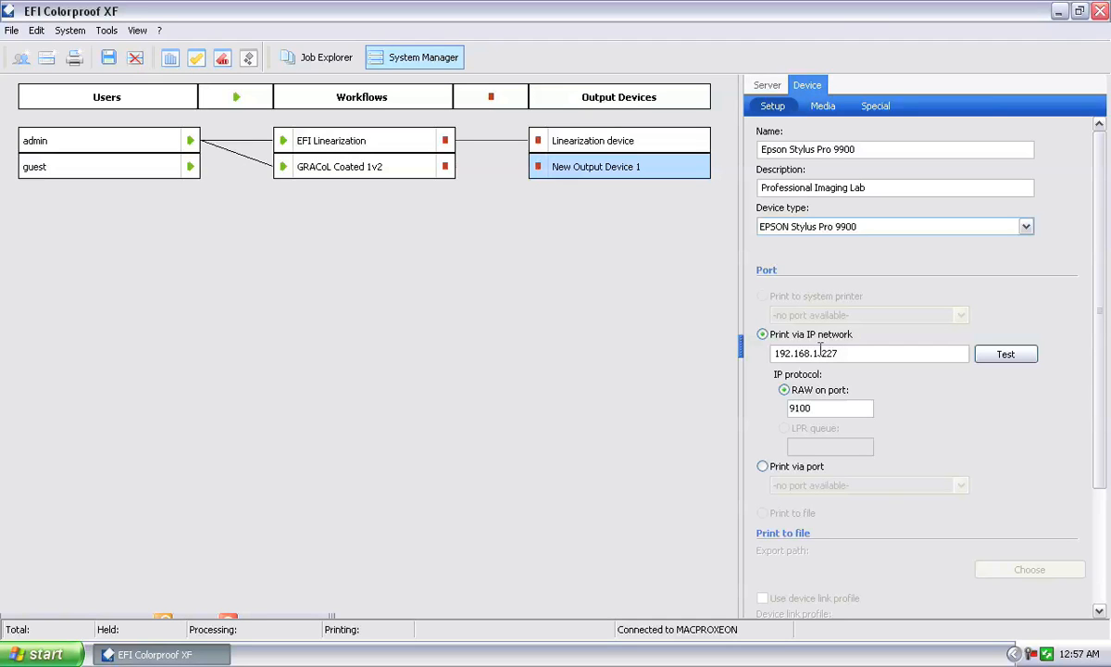
click(1006, 354)
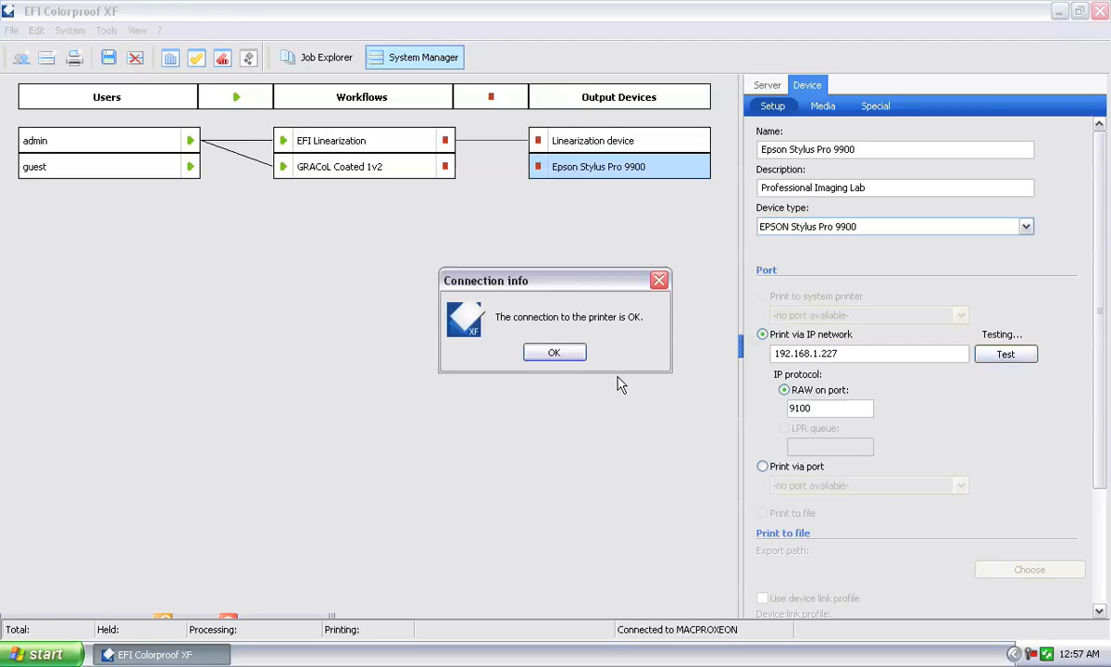
click(556, 353)
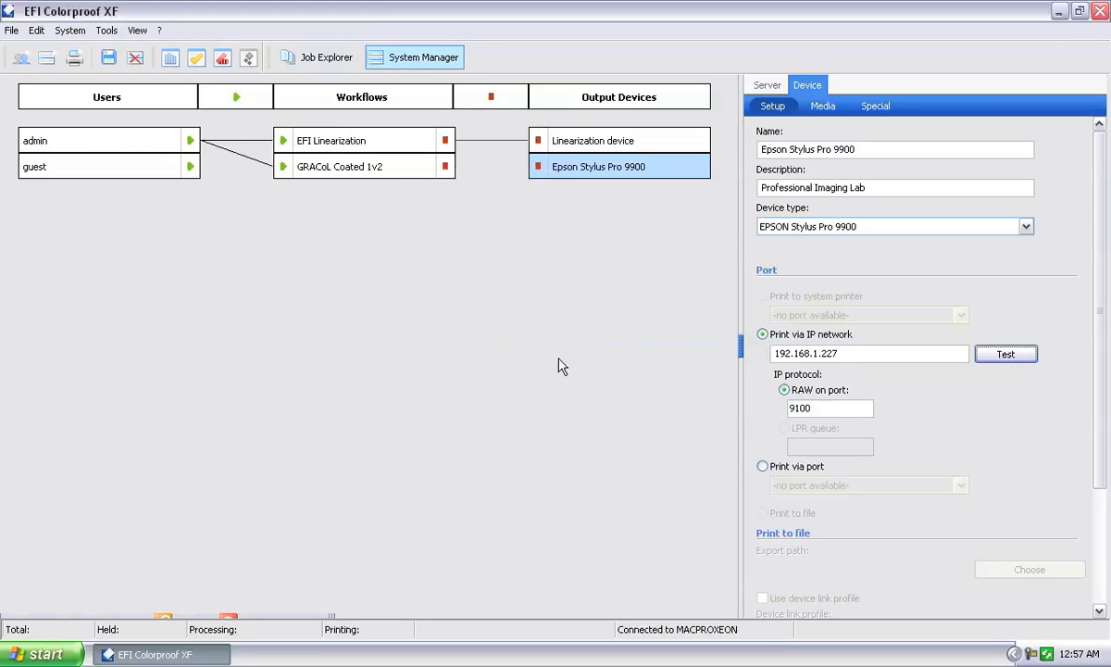
Choose Epson UltraChrome HDR as the device's ink type and Epson Standard Proofing Paper 240 as its media.
click(823, 106)
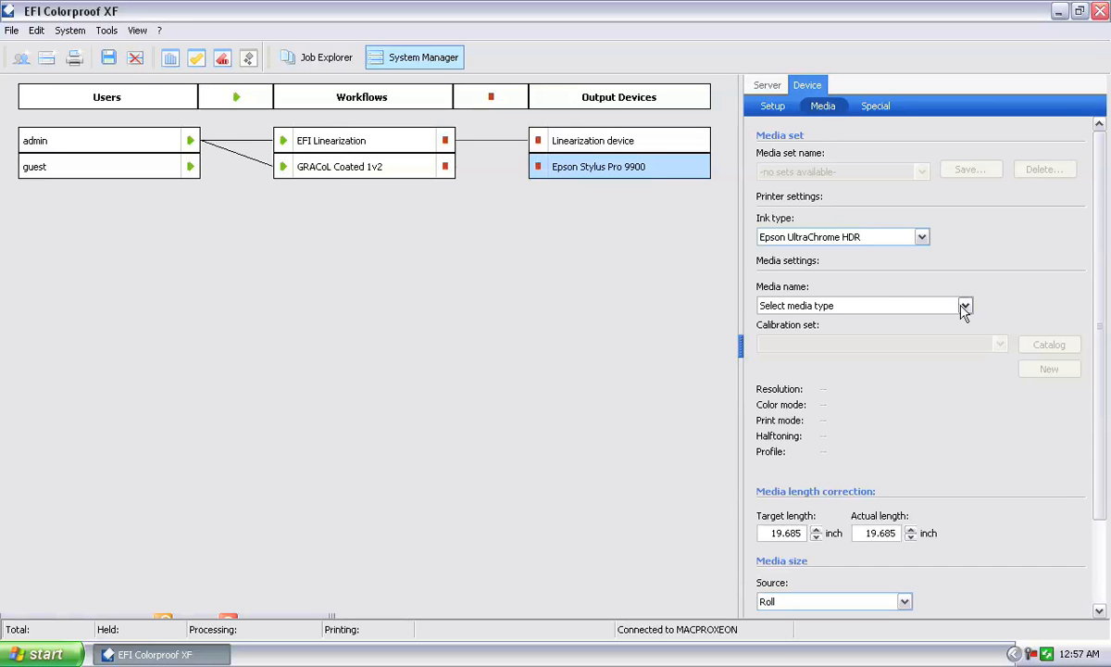
click(919, 239)
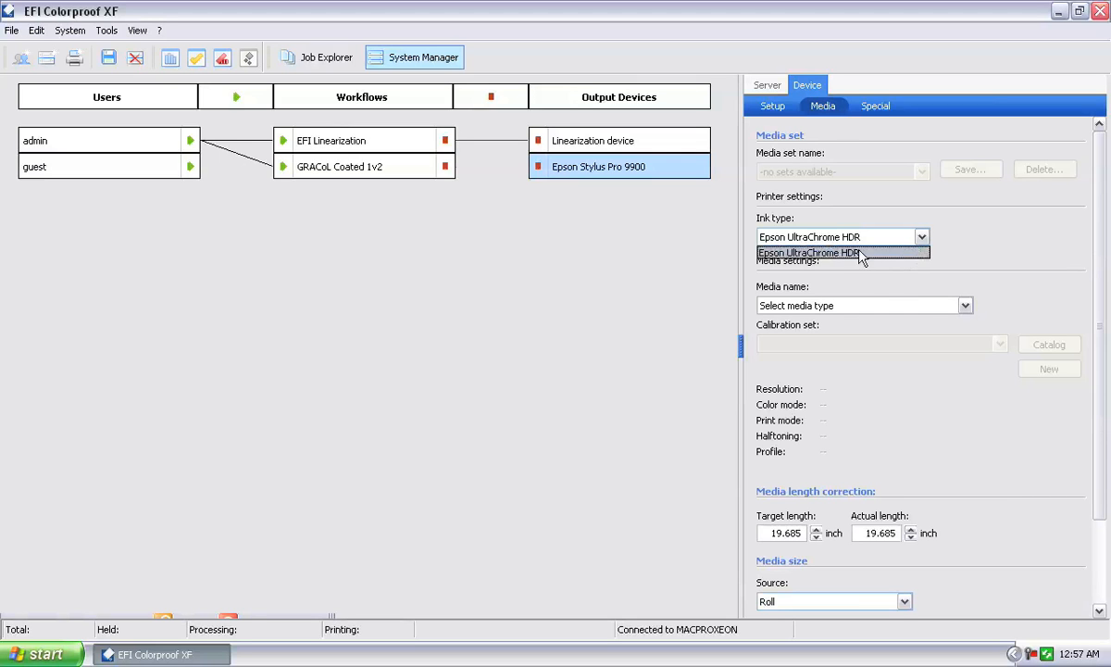
click(904, 253)
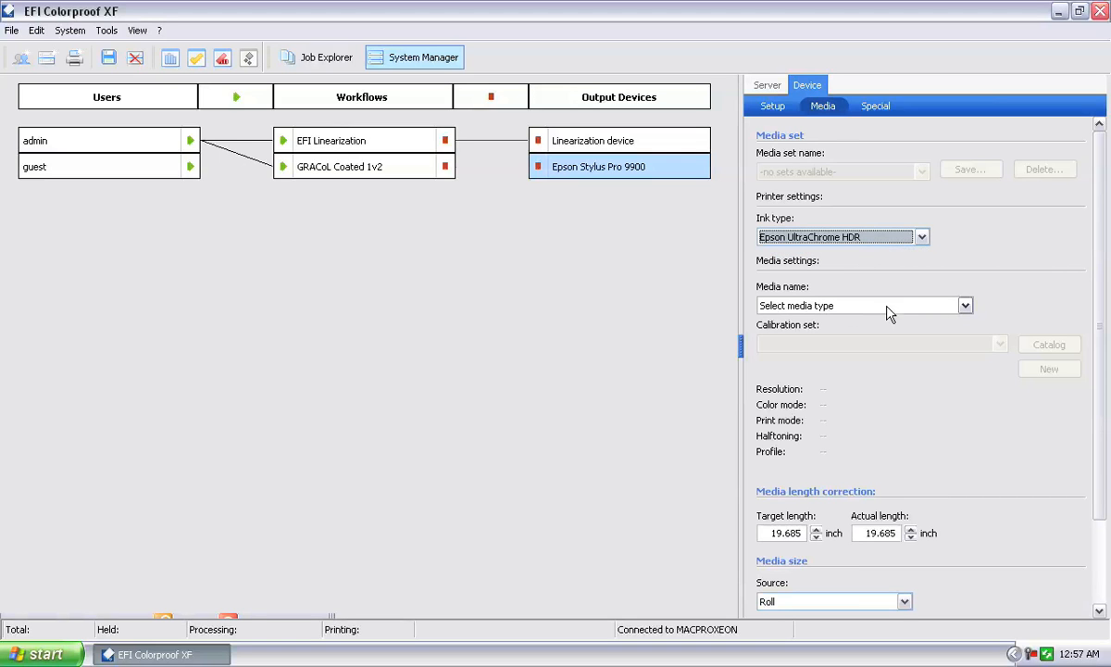
click(895, 306)
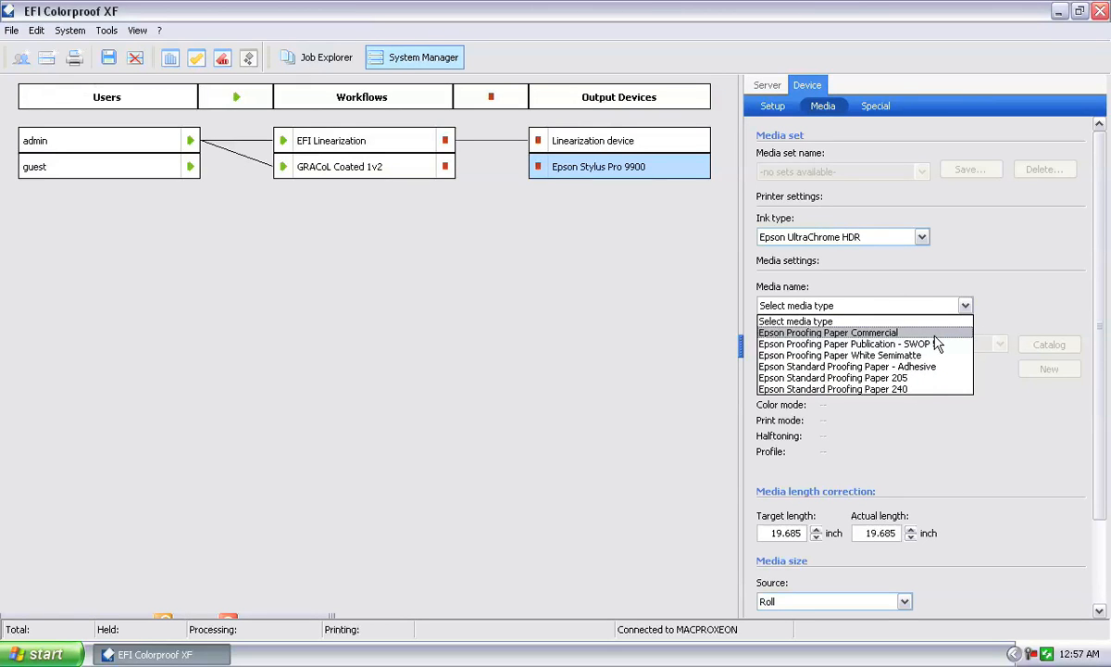
click(924, 390)
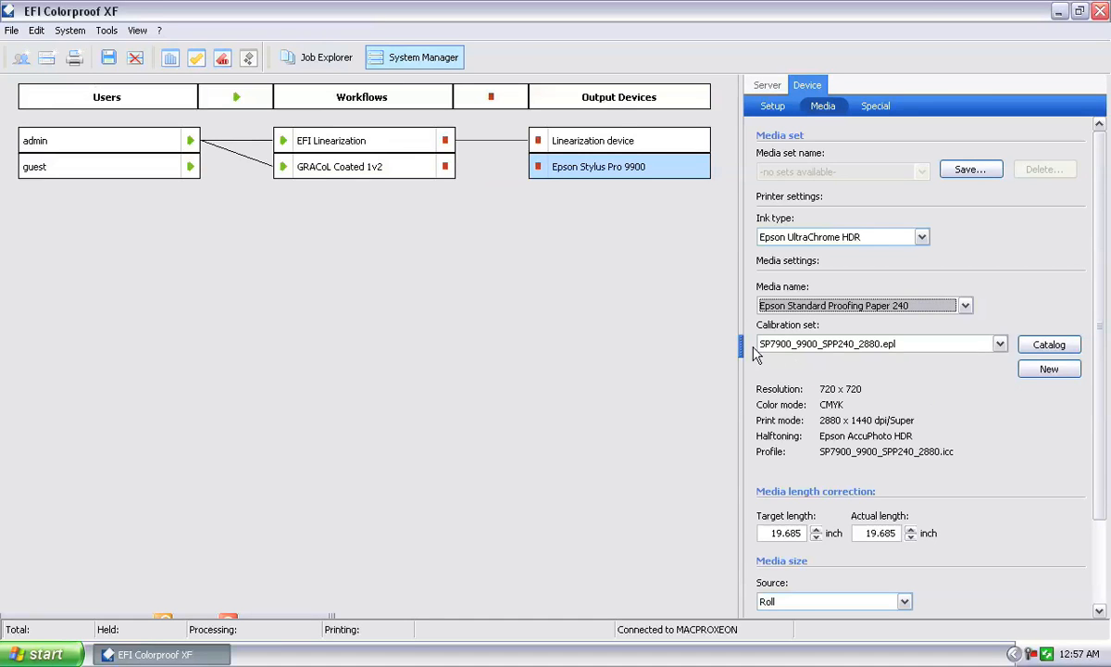
Choose calibration set SP7900_9900_SPP240_1440.epl for the Epson Stylus Pro 9900 and set its media size to Roll, 24 inch.
click(945, 346)
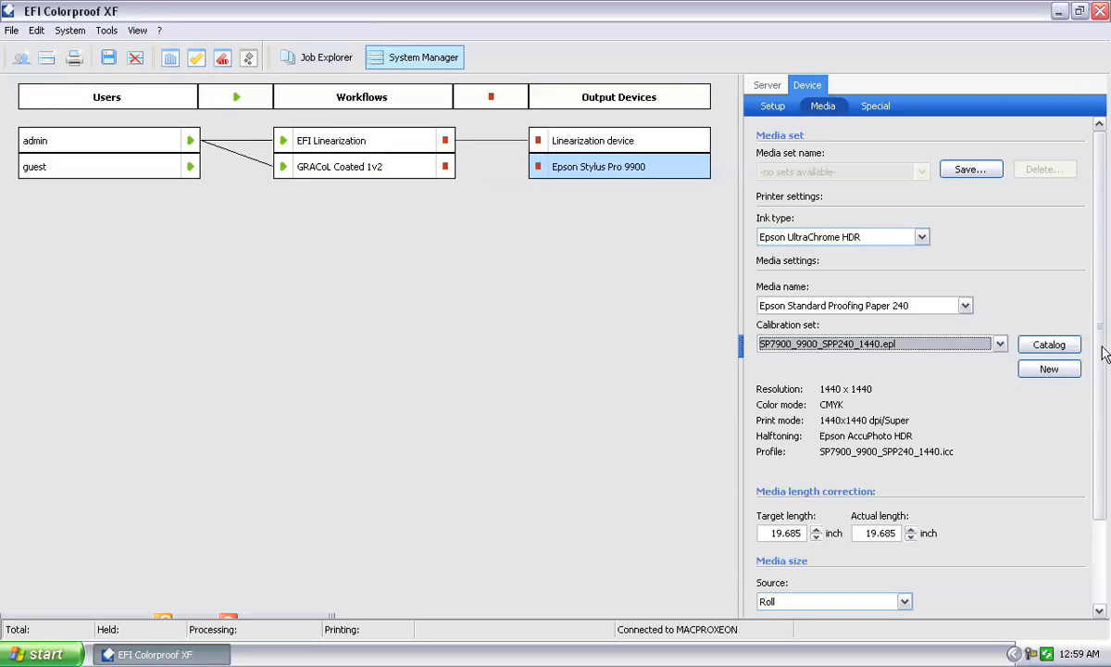
drag(1101, 350, 1101, 454)
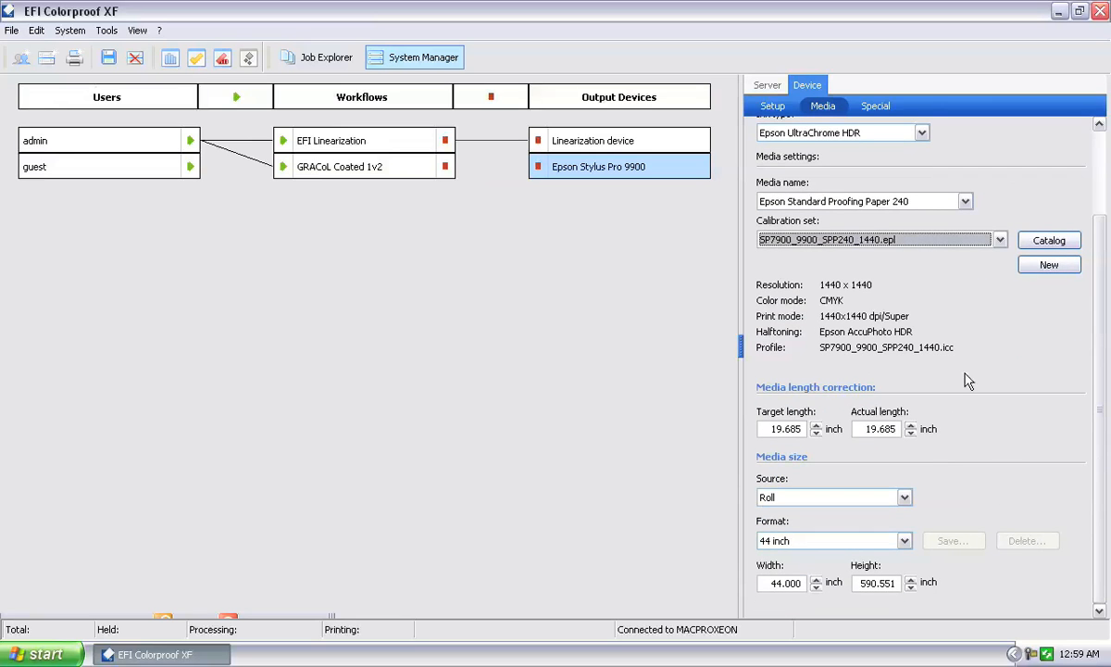
click(904, 498)
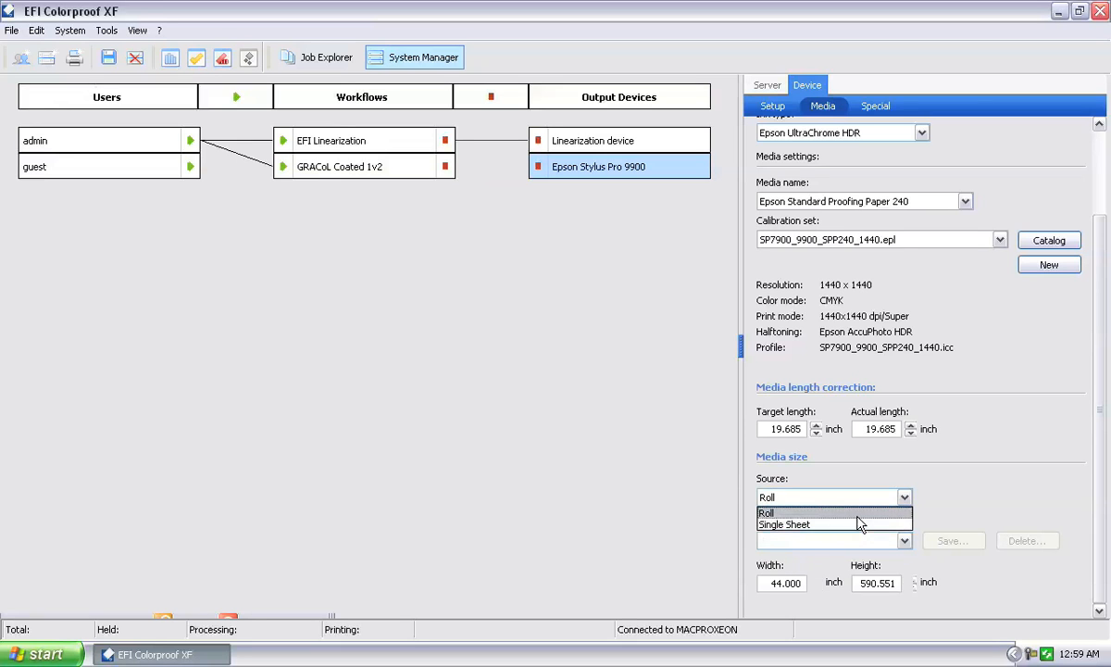
click(857, 515)
click(904, 541)
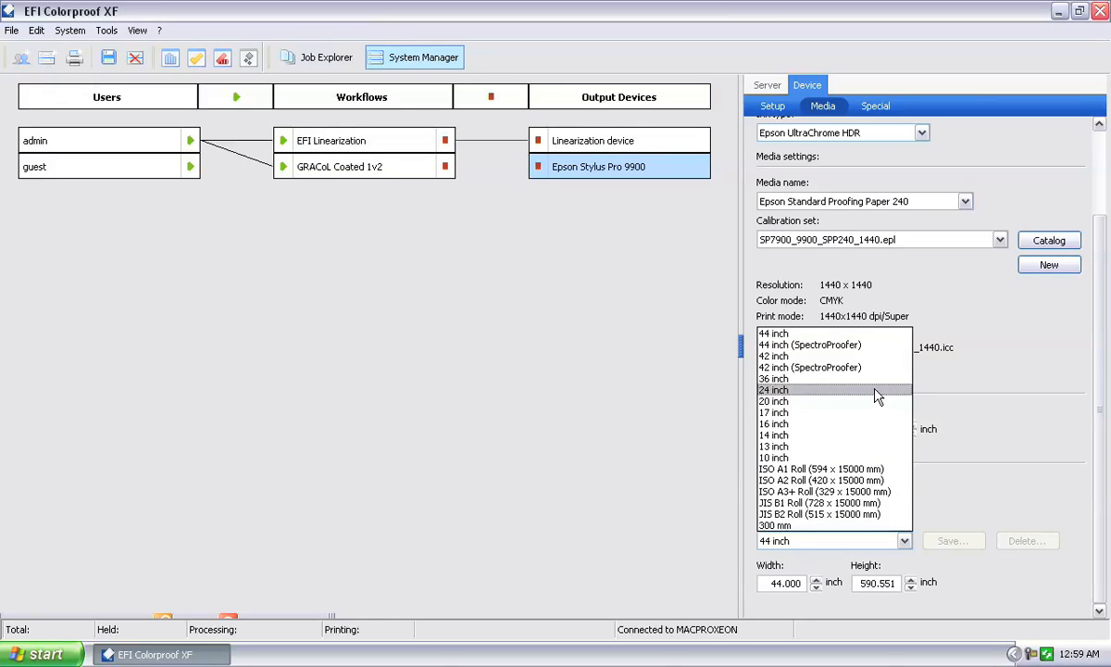
click(821, 390)
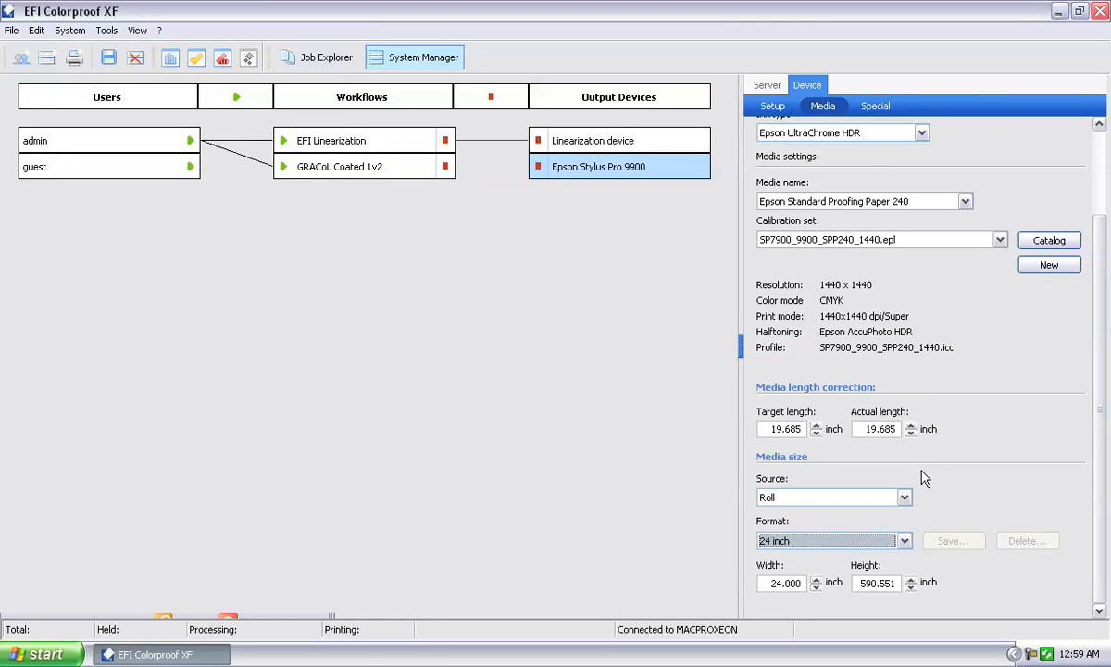
click(905, 542)
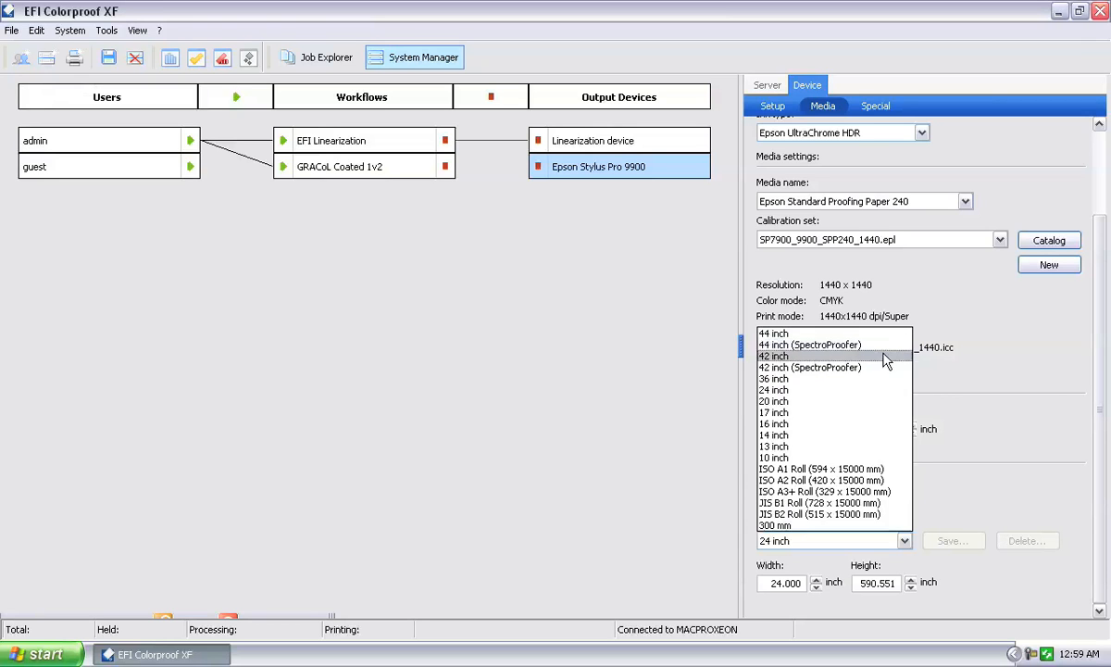
click(881, 390)
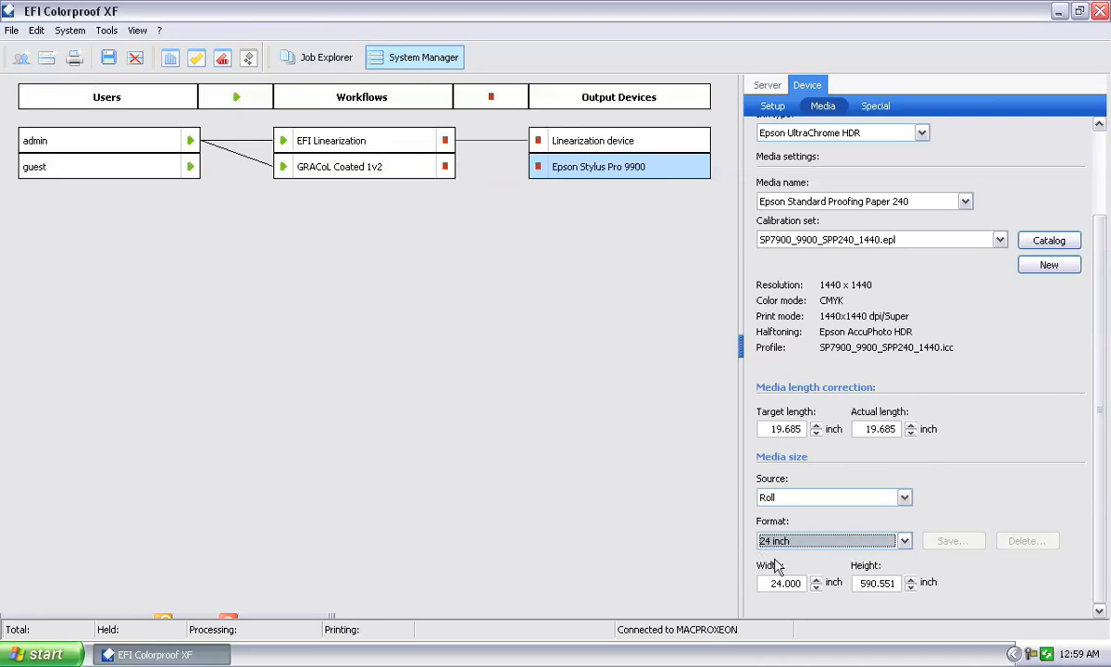
Try an automatic calibration interval of once per month in the device's special settings and reset it to None.
click(878, 108)
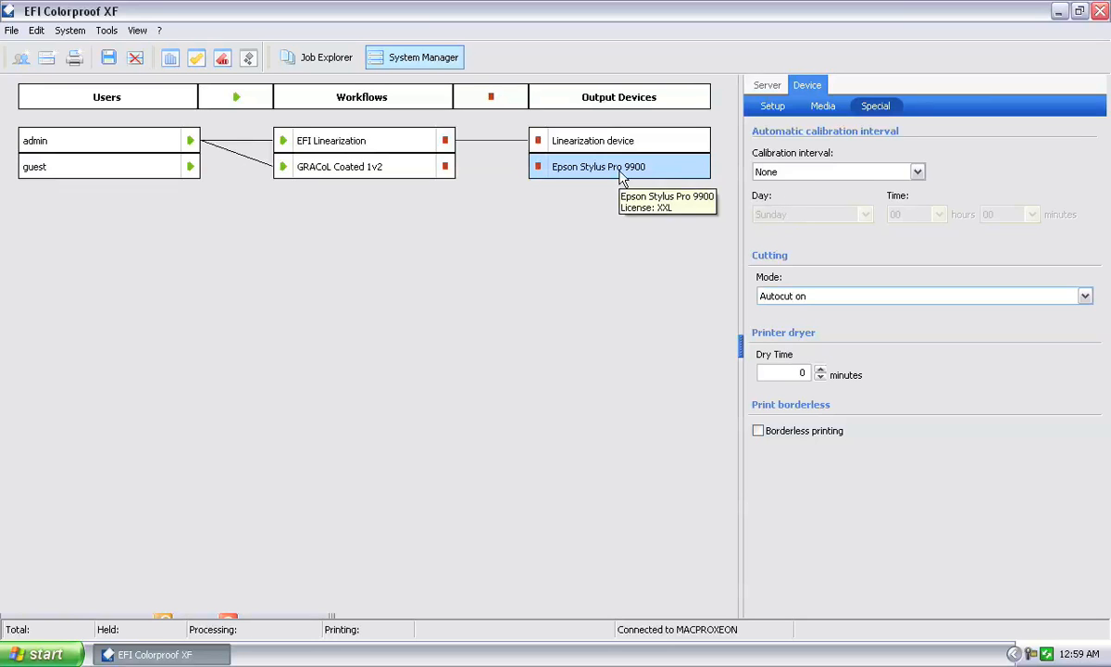
click(812, 173)
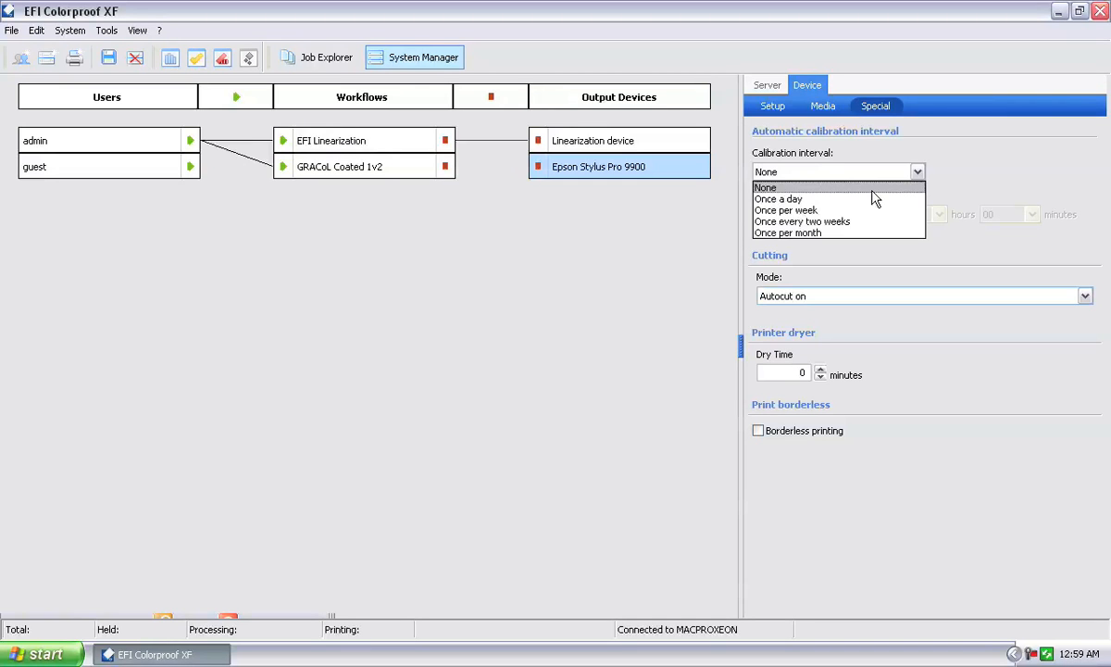
click(853, 234)
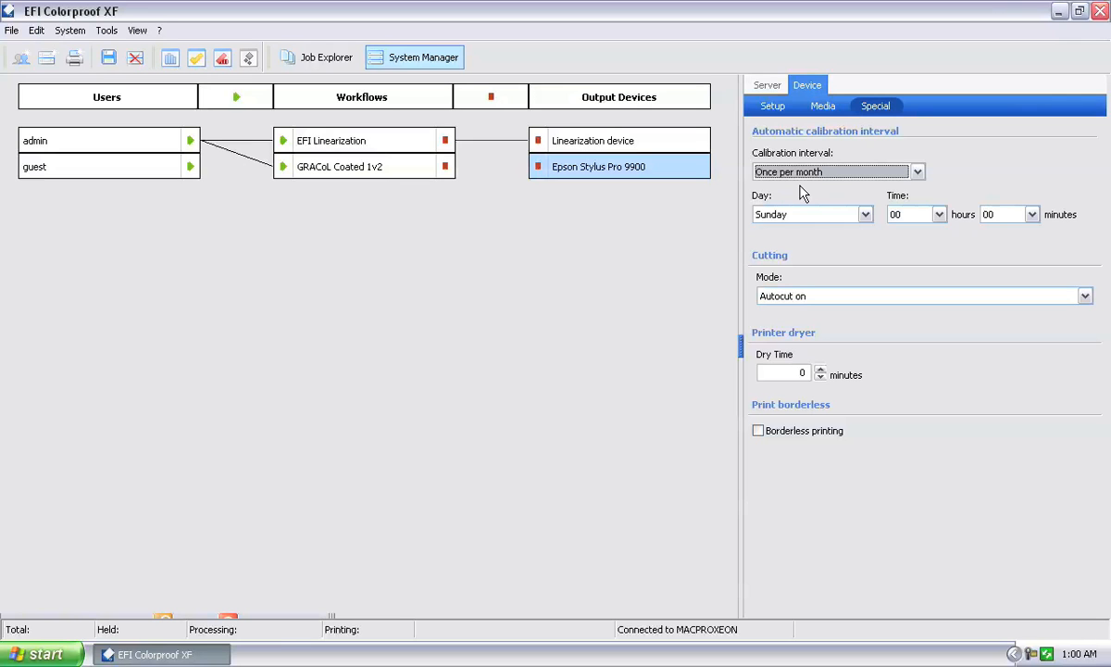
click(852, 173)
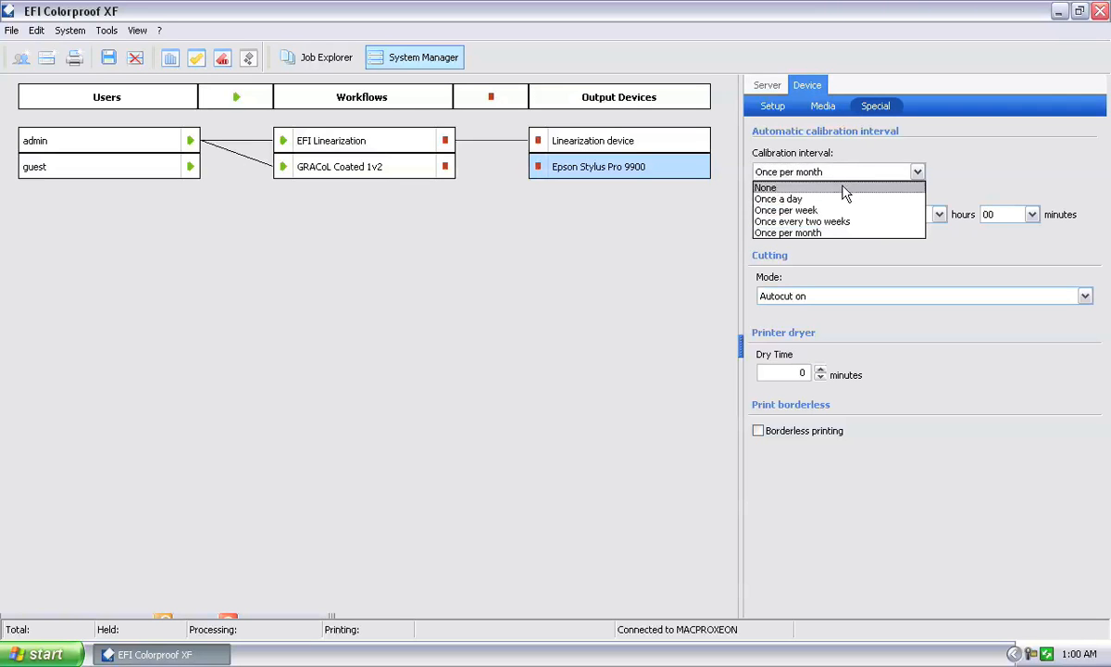
click(845, 188)
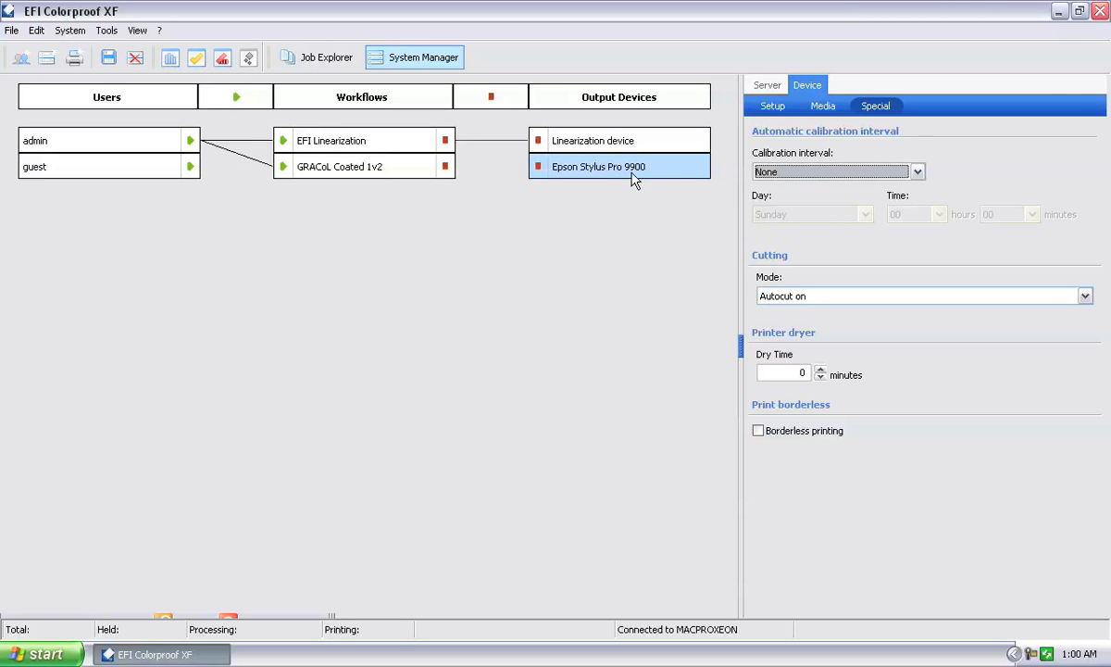
click(856, 172)
click(854, 188)
Set the device's automatic calibration interval to once per week on Wednesday.
click(916, 172)
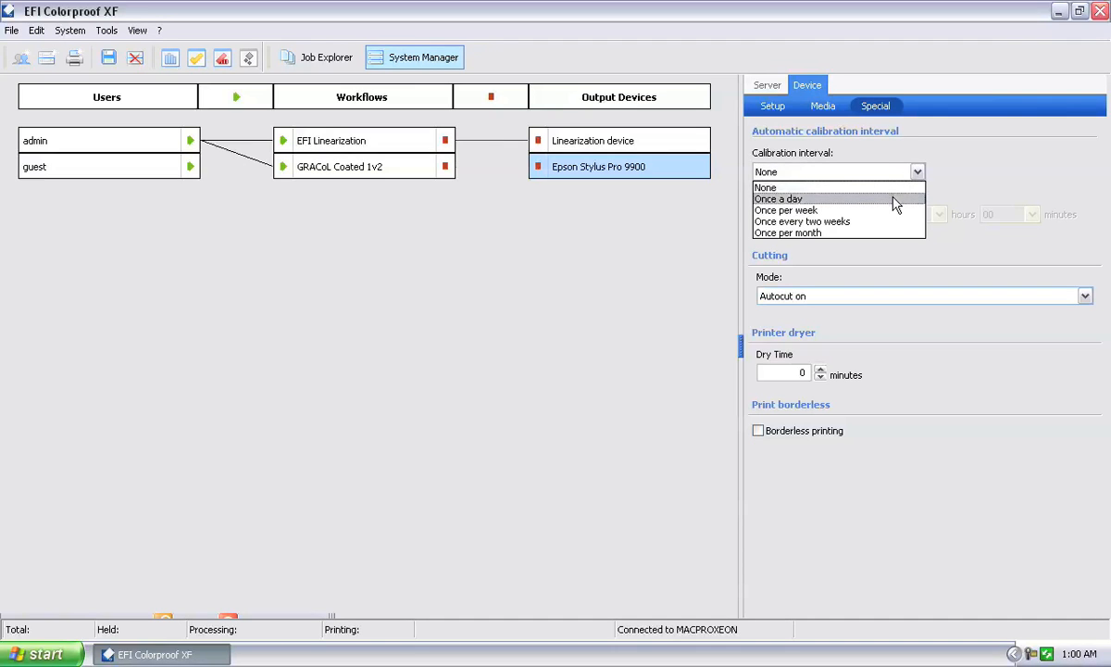
click(829, 211)
click(865, 214)
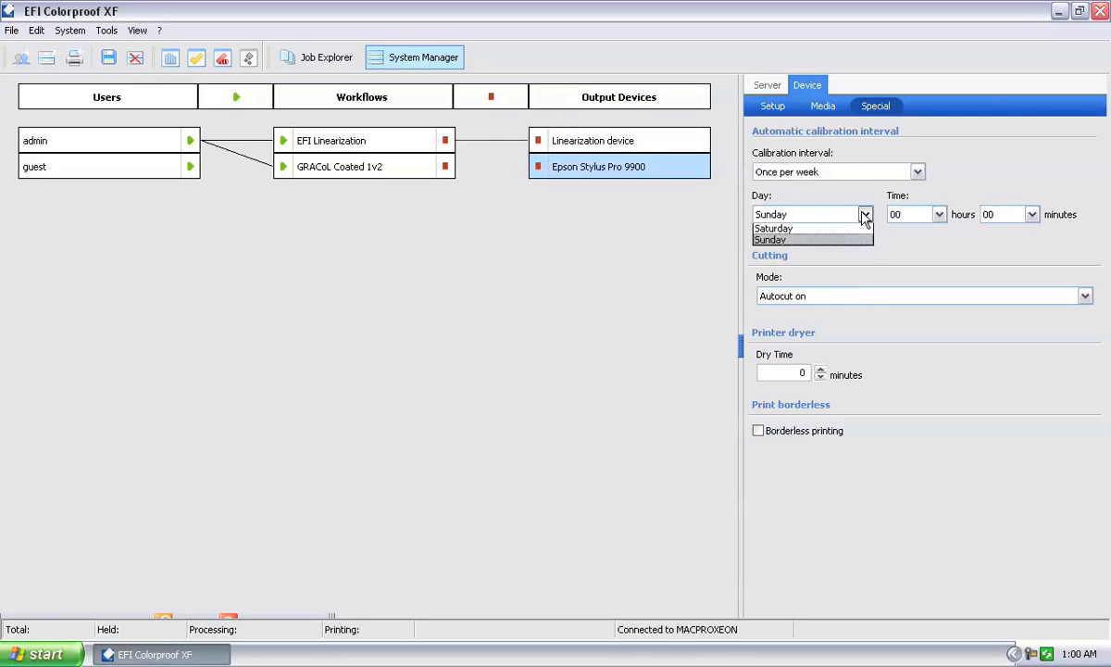
click(848, 254)
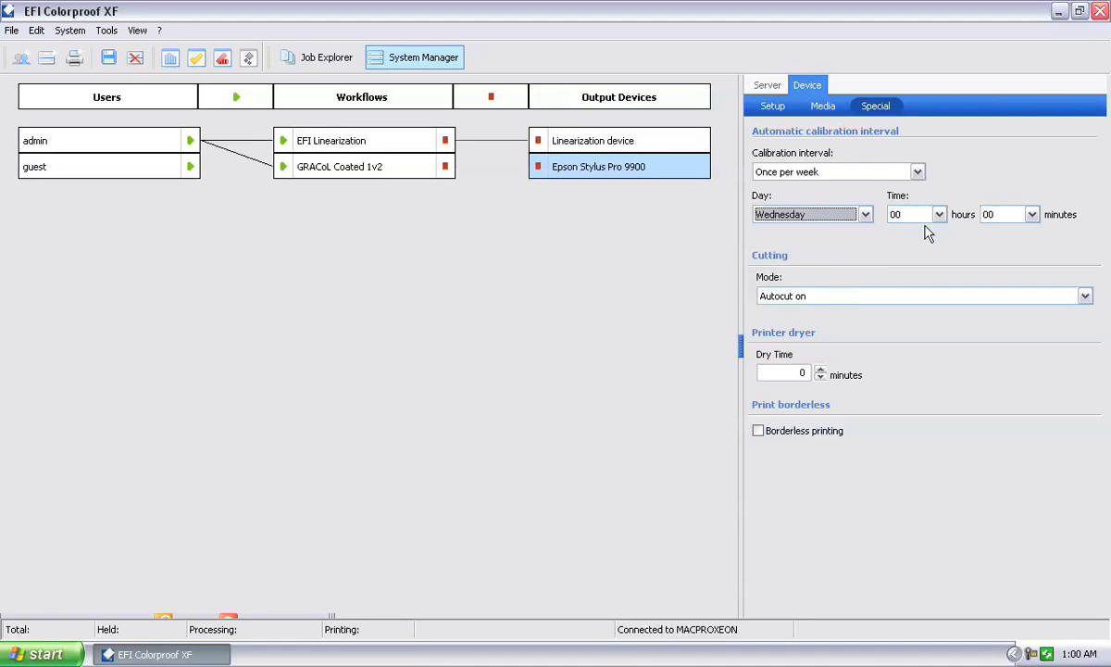
Set the weekly automatic calibration time to 07 hours 30 minutes.
click(939, 214)
click(923, 253)
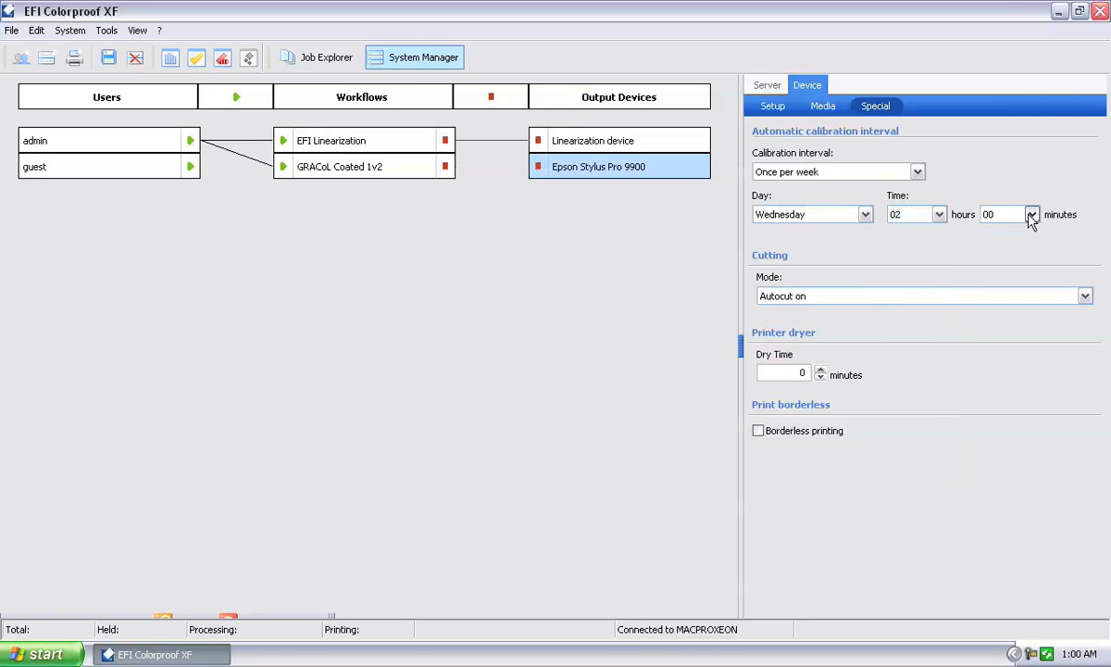
click(1032, 214)
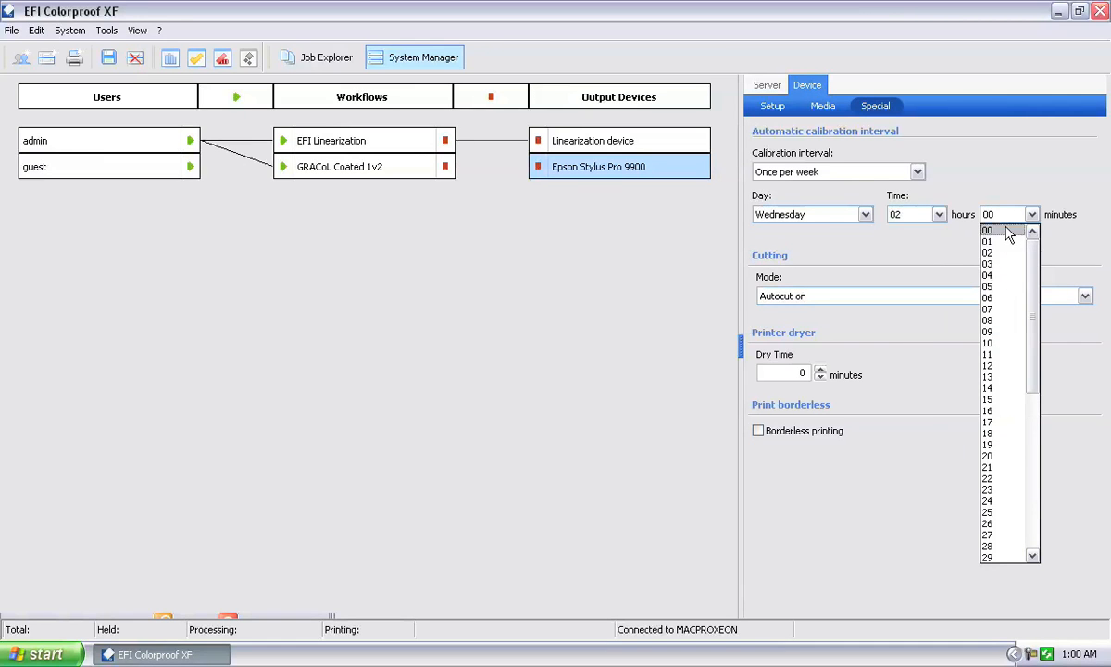
click(1006, 230)
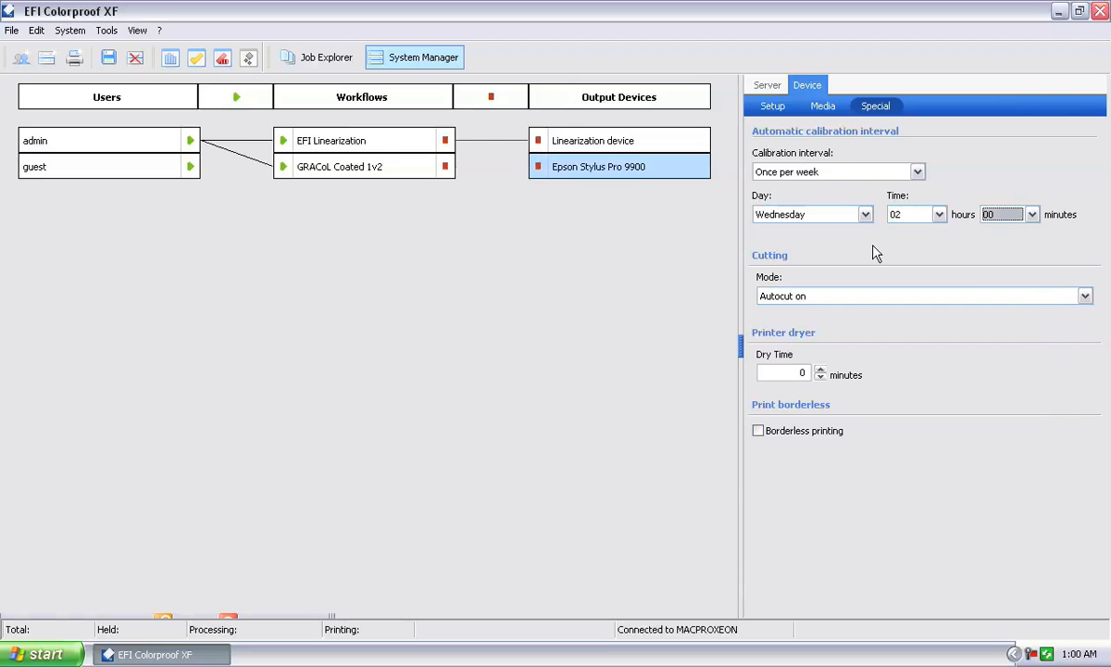
click(939, 214)
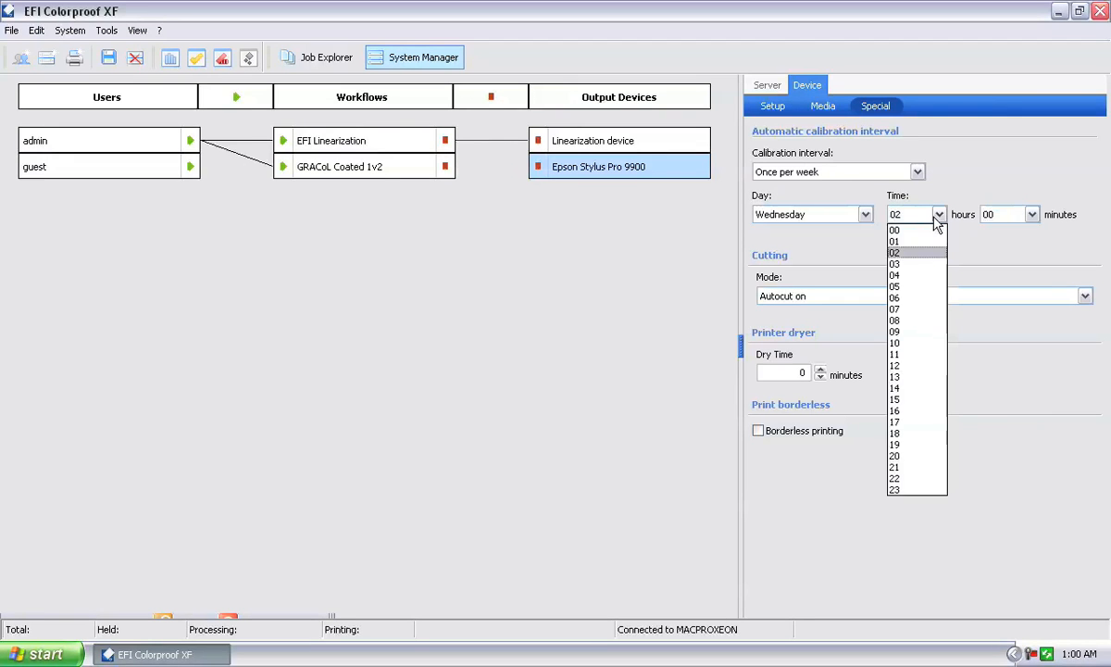
click(926, 308)
click(1032, 214)
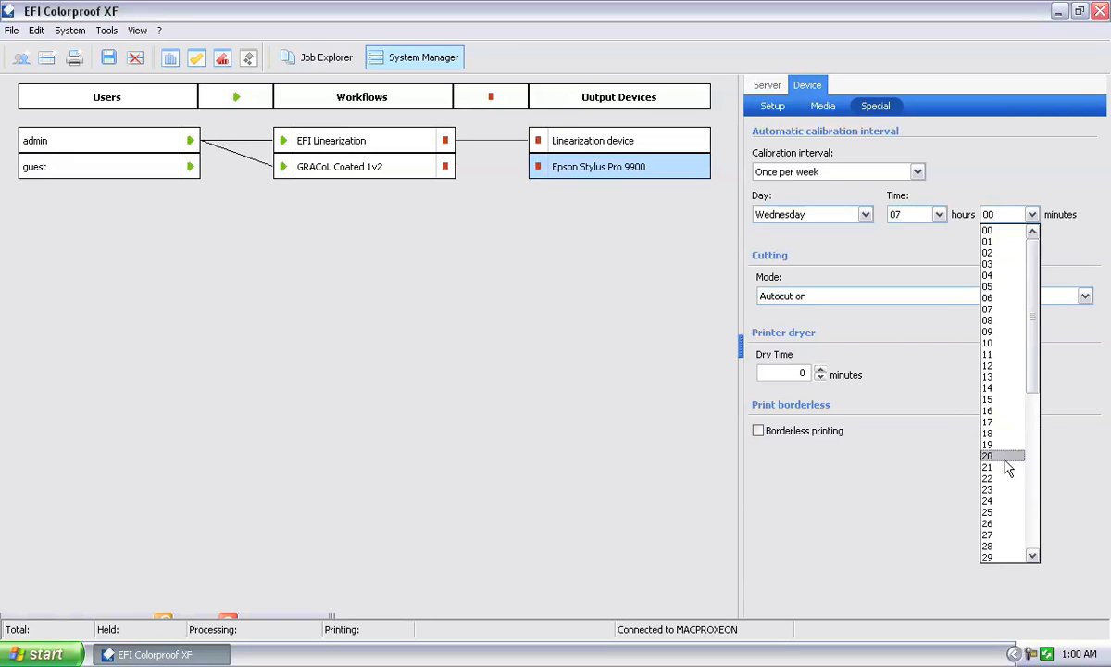
click(1033, 557)
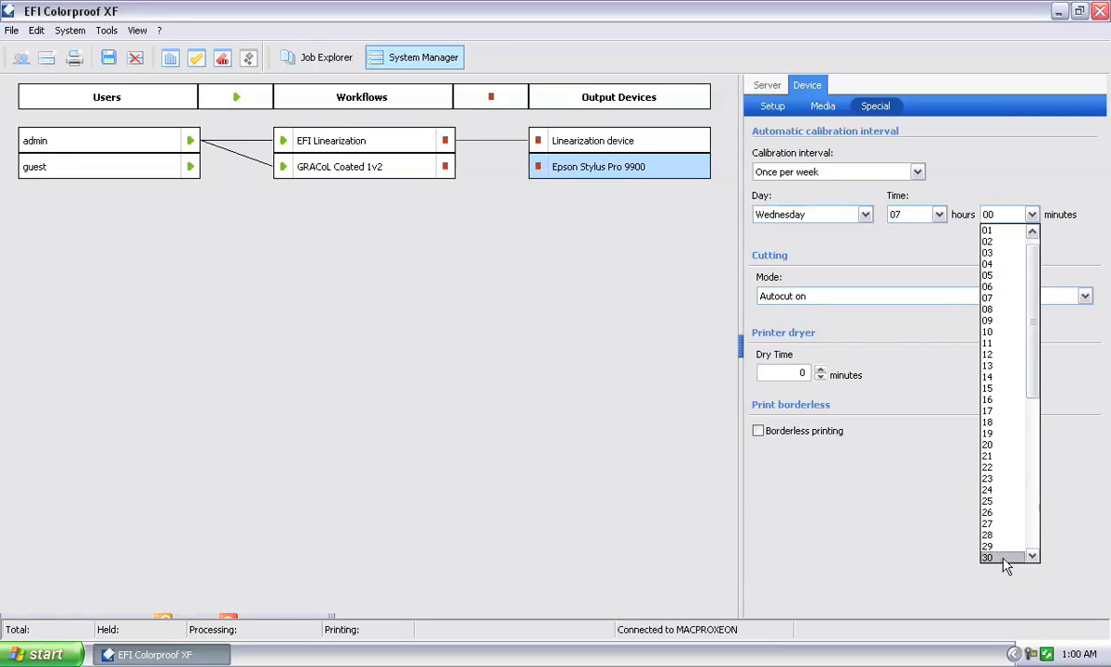
click(1005, 557)
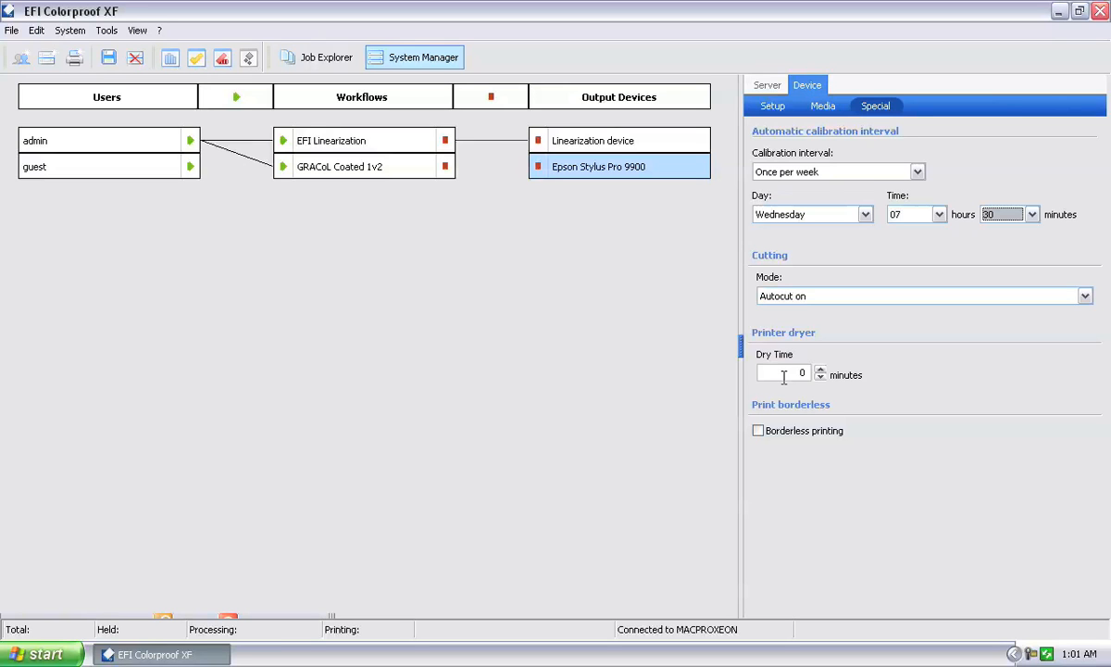
drag(791, 373, 807, 373)
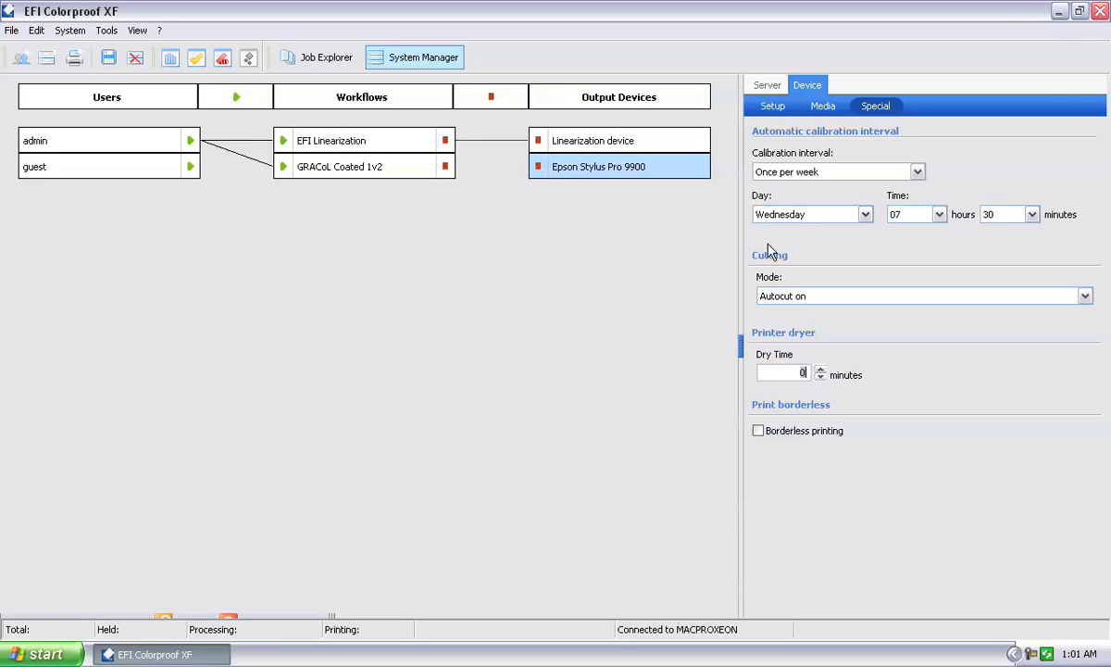
click(794, 373)
click(763, 85)
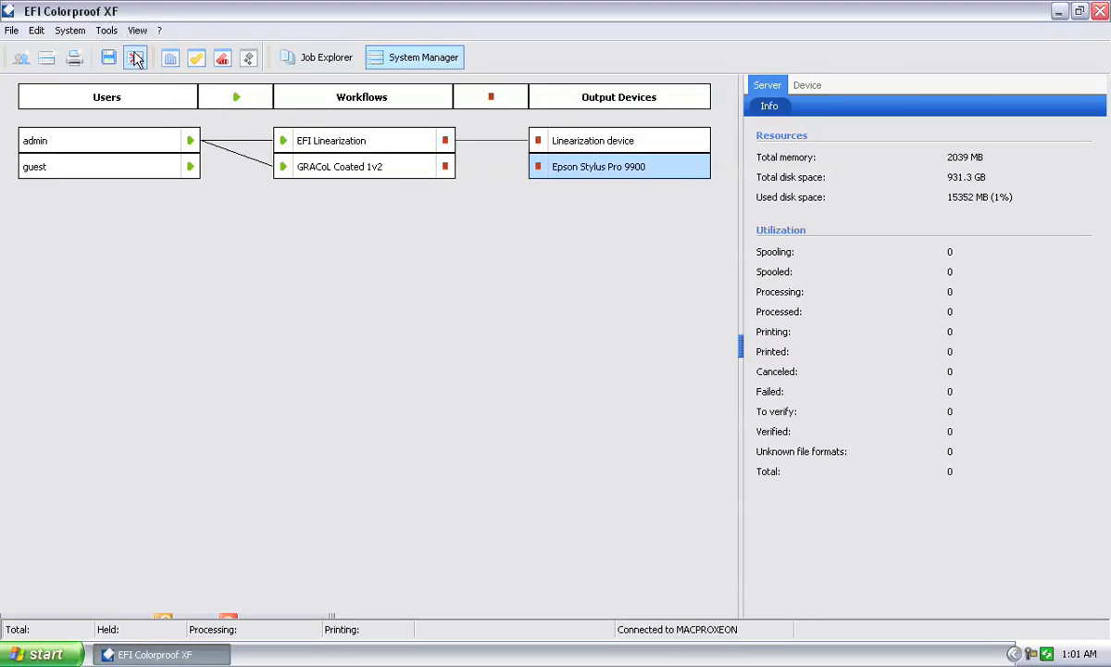
Save the output device settings with the media set named GRACoL Certified 1440.
click(104, 56)
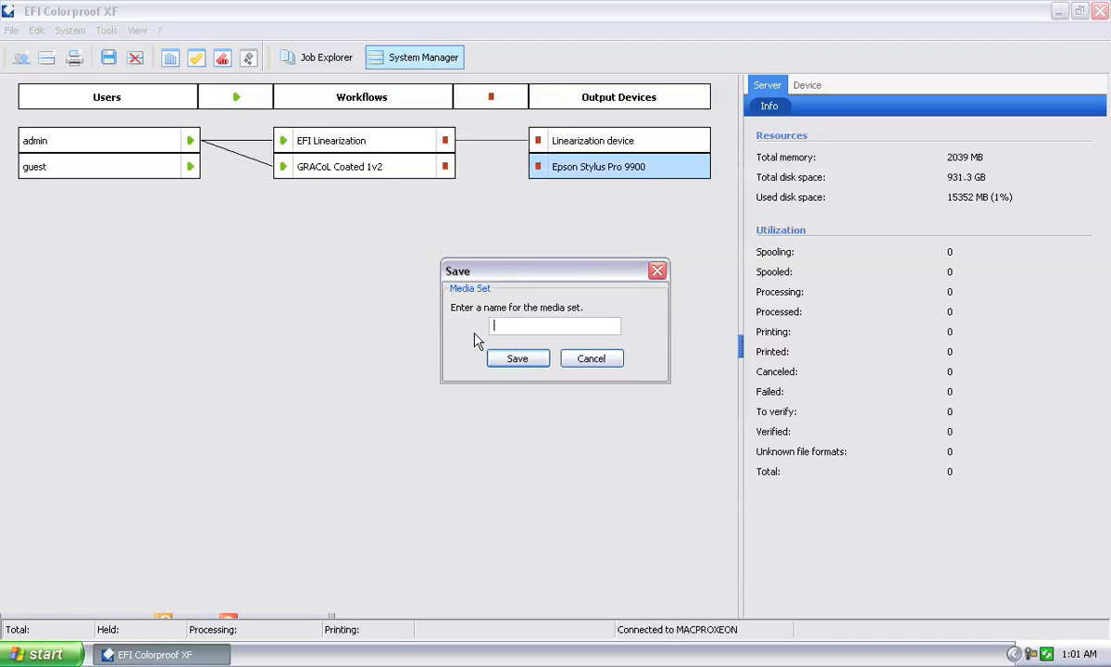
text(GRACoL Certified 1440)
click(536, 360)
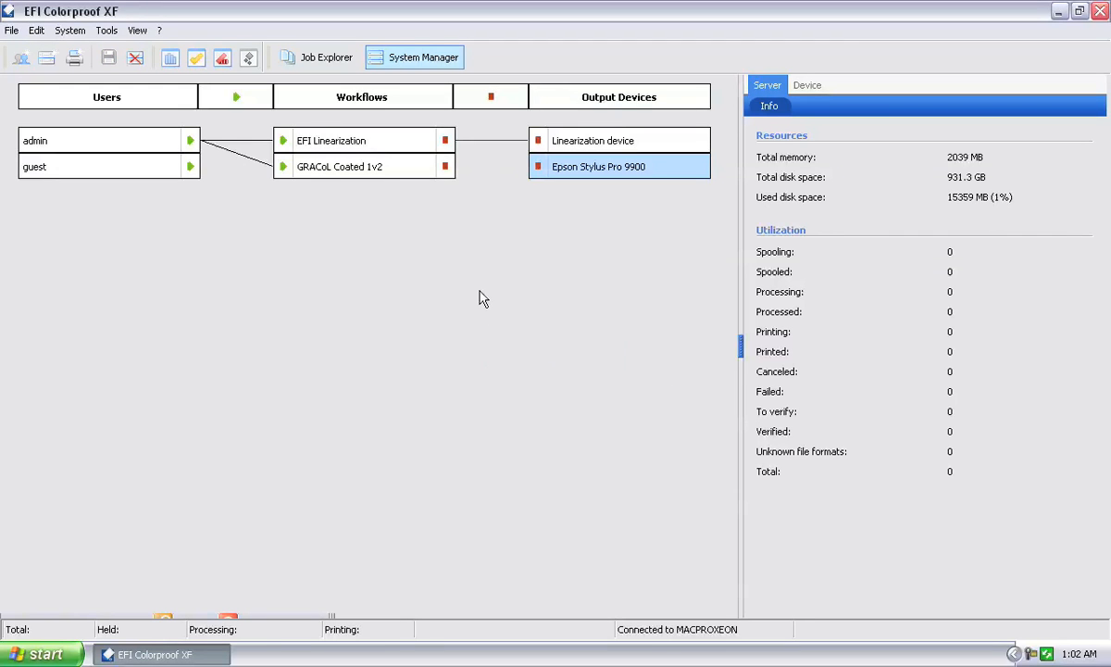
Activate the GRACoL Coated 1v2 workflow's output and the Epson Stylus Pro 9900, and connect the workflow to that device.
click(445, 167)
click(538, 167)
drag(445, 167, 535, 168)
Enable automatic label printing after verification for Control Strip 1 of the GRACoL Coated 1v2 workflow and save the workflow changes.
click(363, 174)
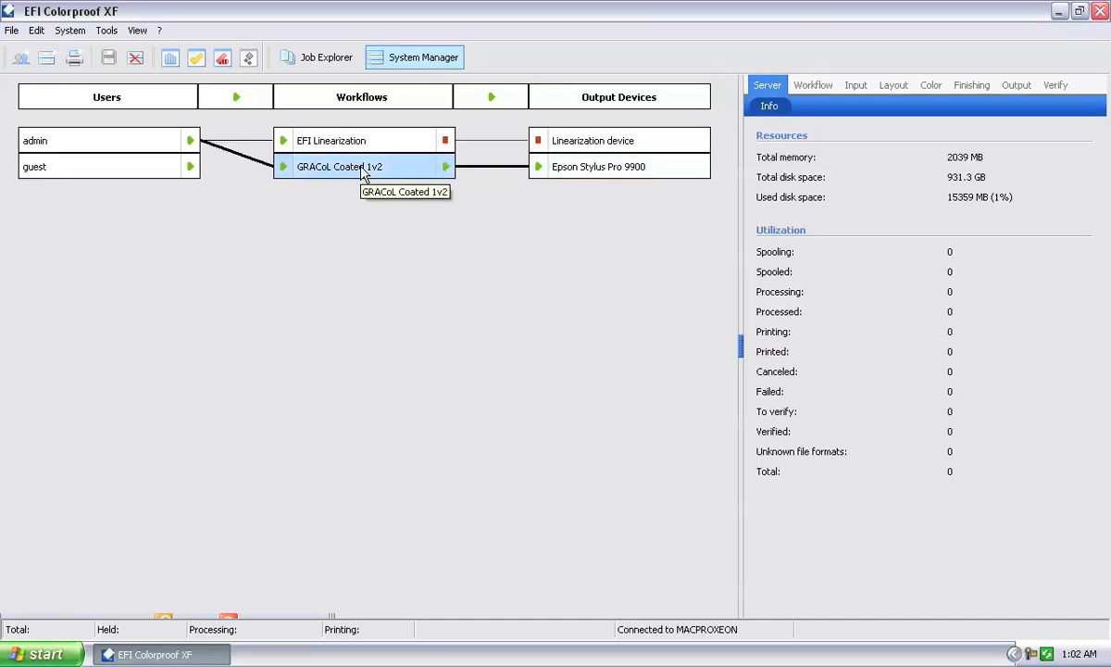
click(931, 85)
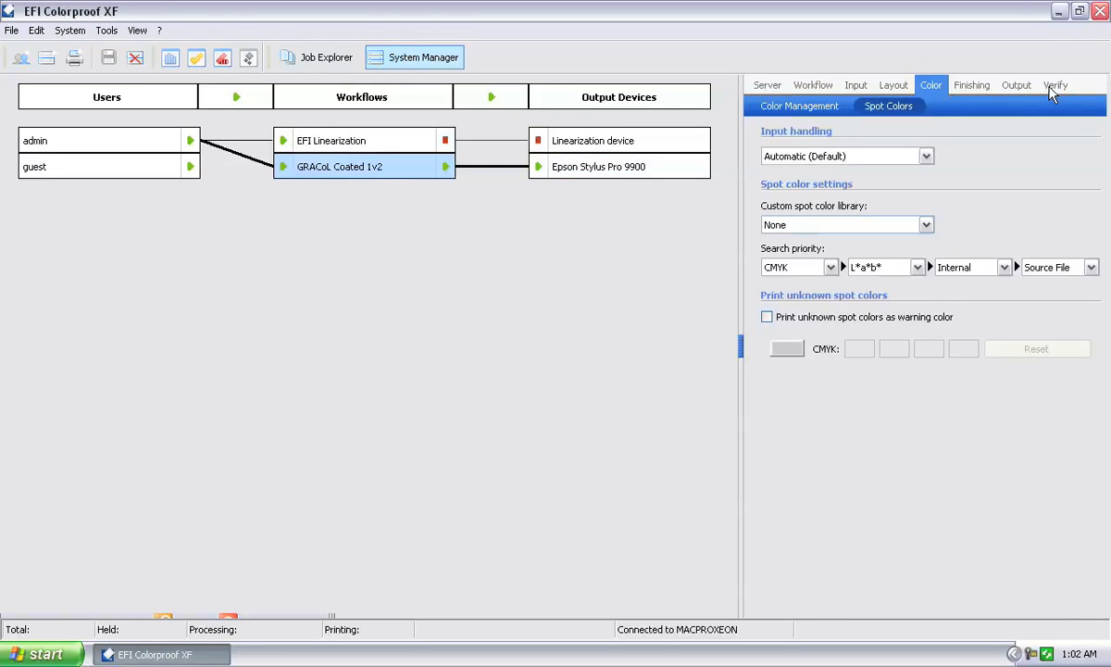
click(1056, 85)
scroll(1102, 417, down, 3)
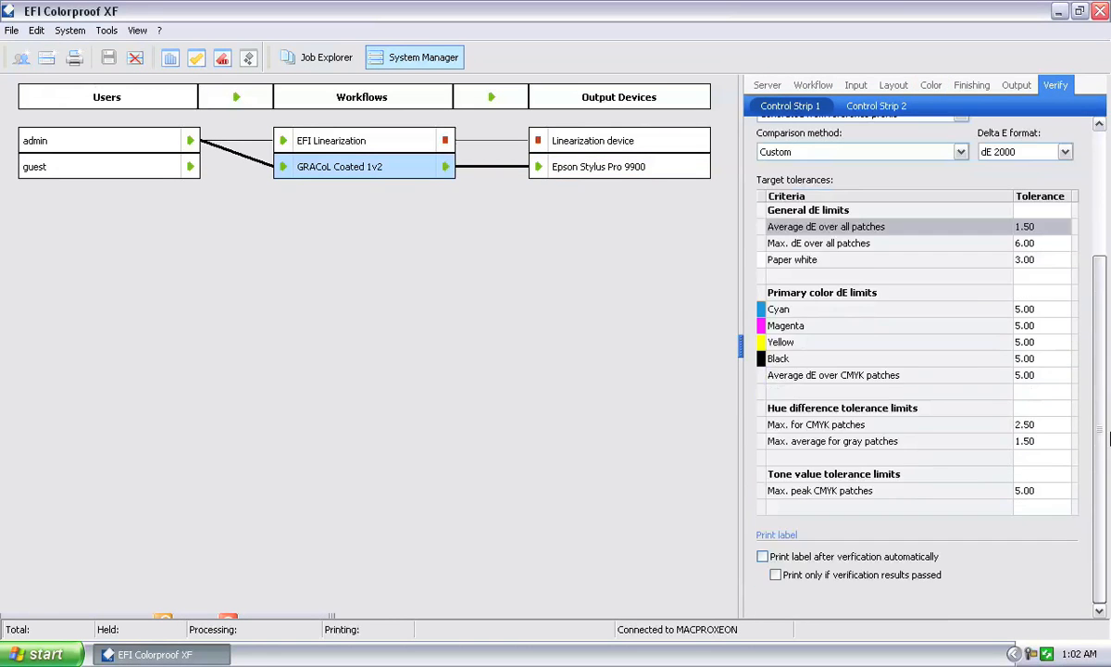
click(764, 558)
click(764, 558)
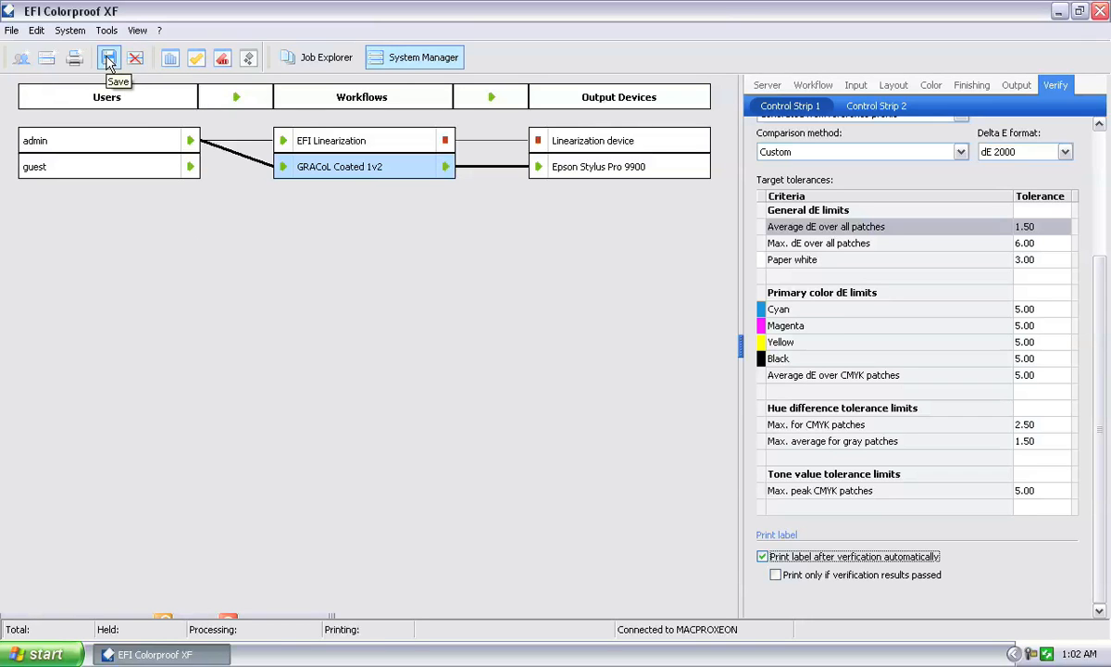
click(563, 160)
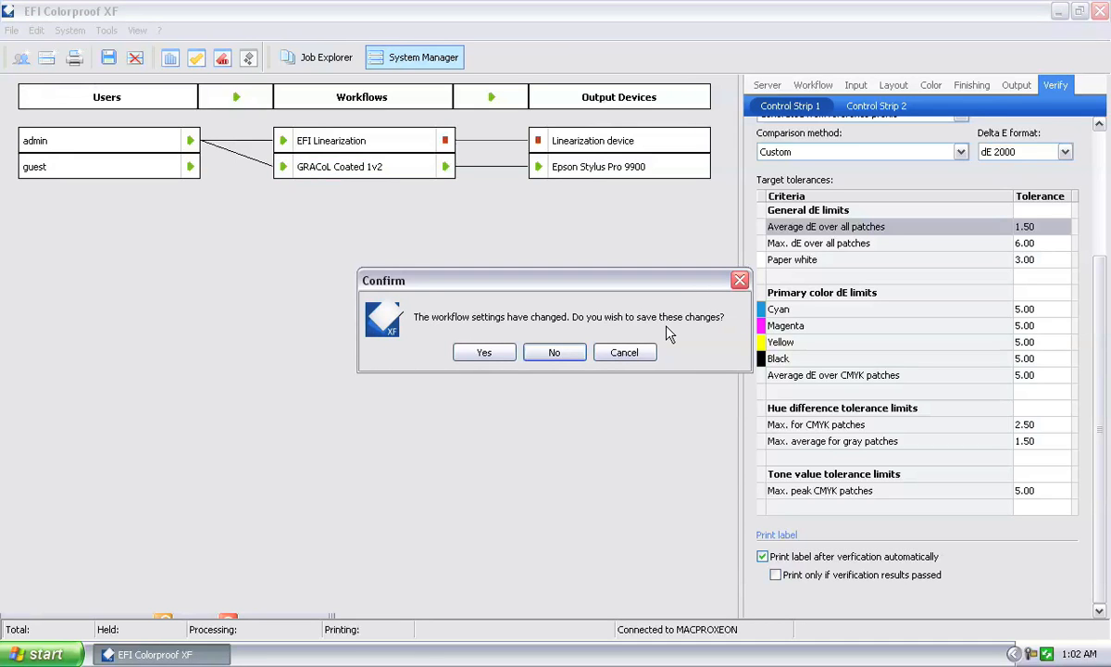
click(491, 355)
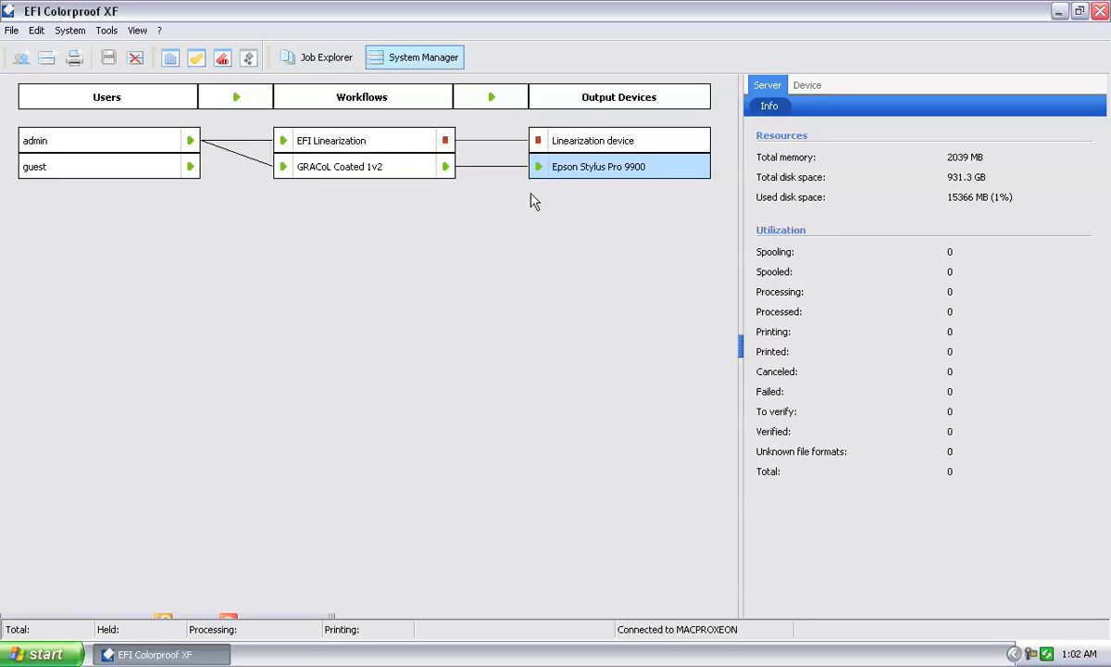
Activate the connection between the EFI Linearization workflow and the Linearization device, and select the Epson Stylus Pro 9900.
click(446, 142)
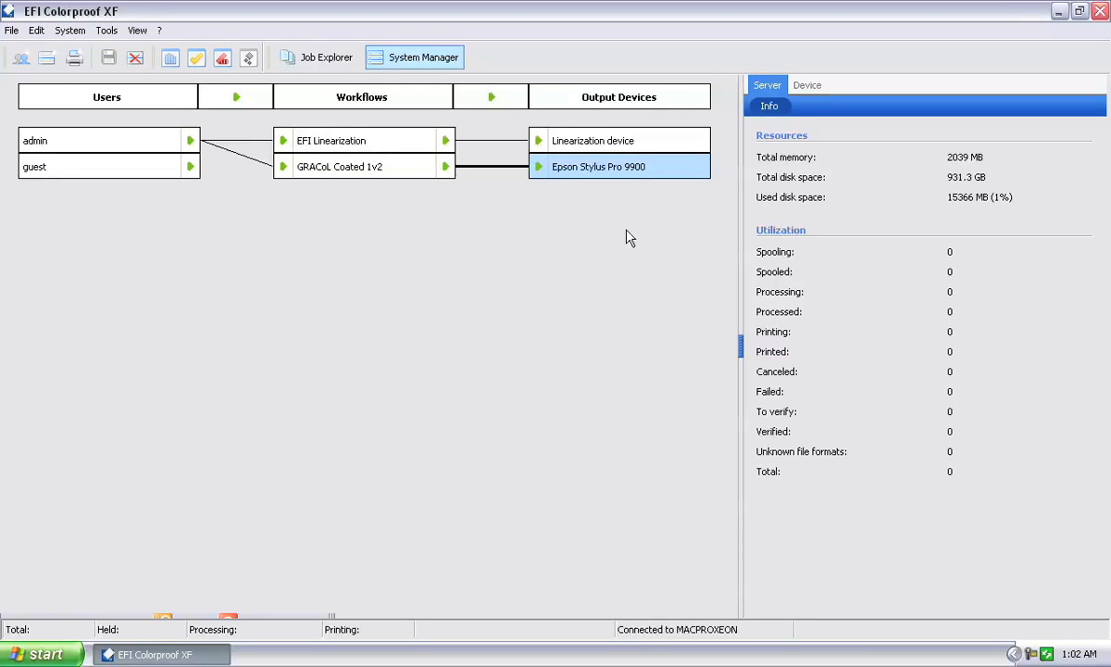
click(627, 144)
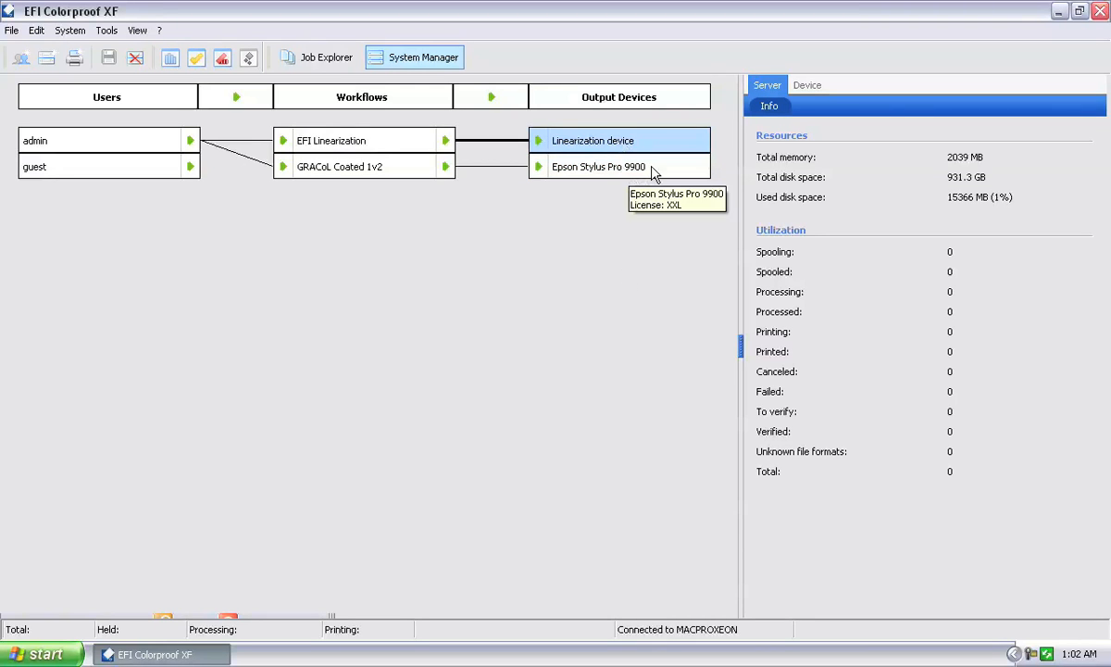
click(627, 172)
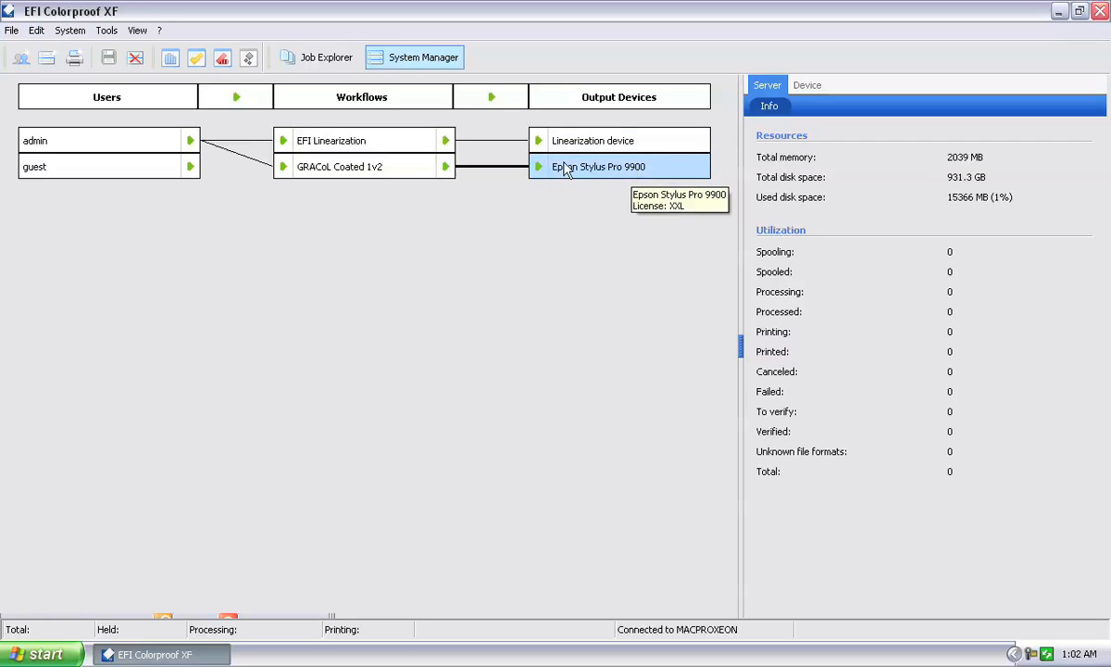
click(635, 143)
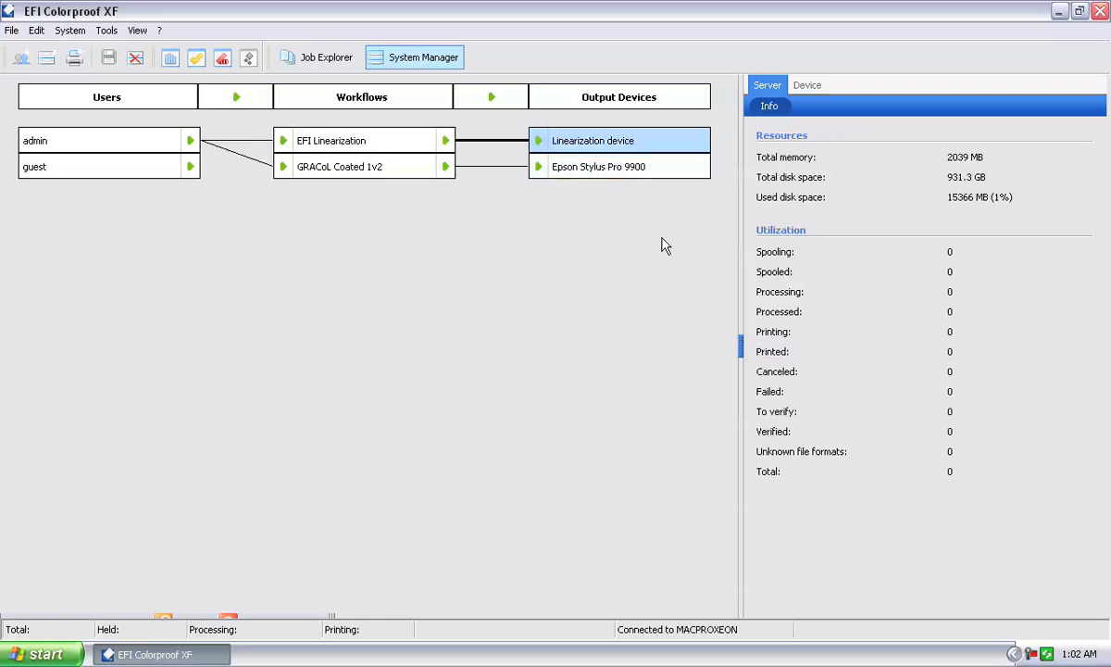
click(802, 85)
click(823, 105)
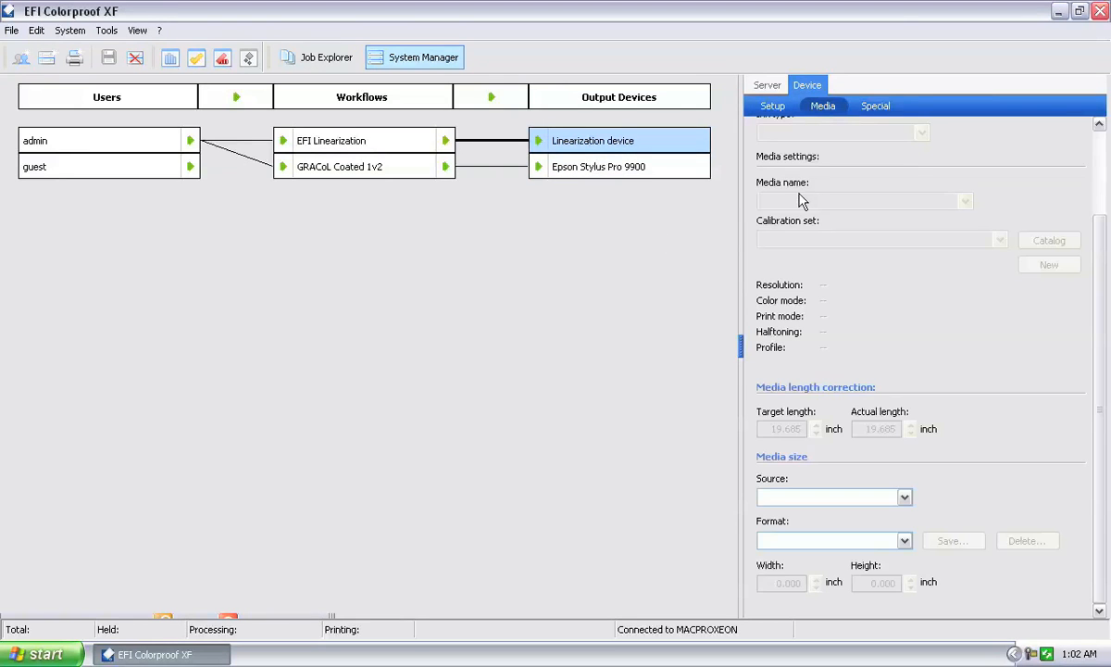
click(774, 107)
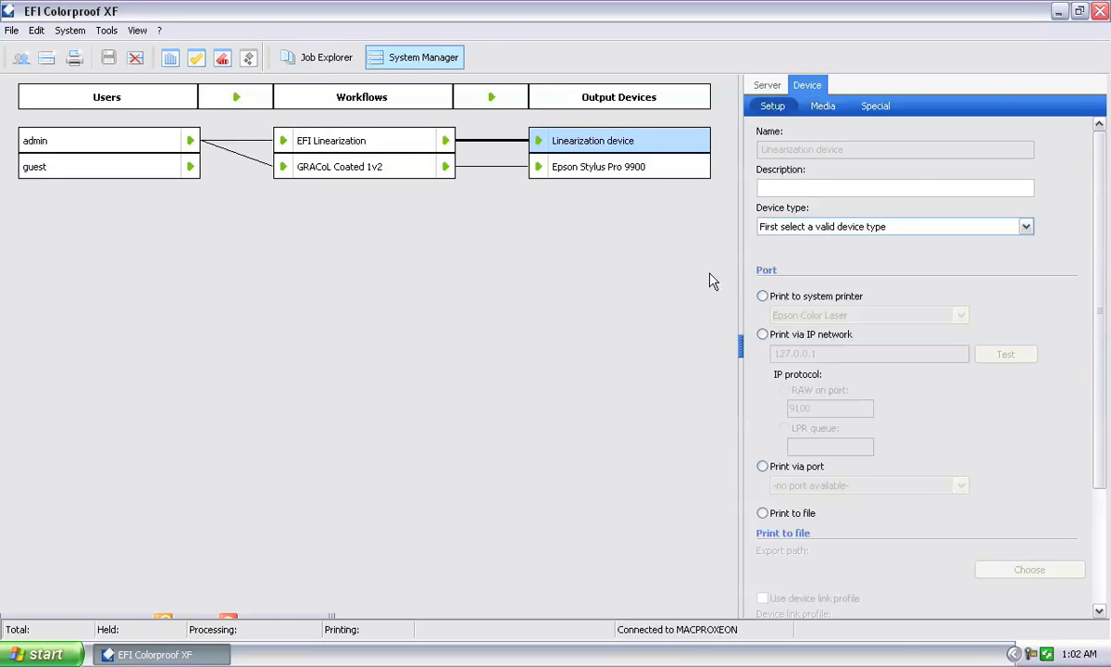
click(1025, 227)
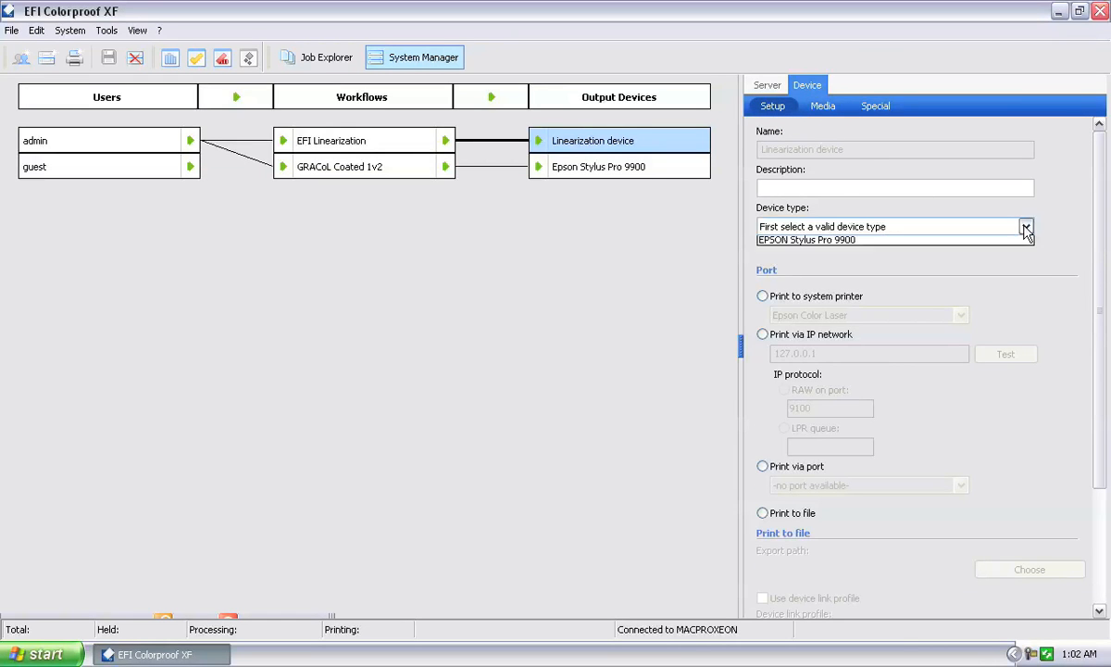
click(968, 266)
drag(826, 354, 646, 377)
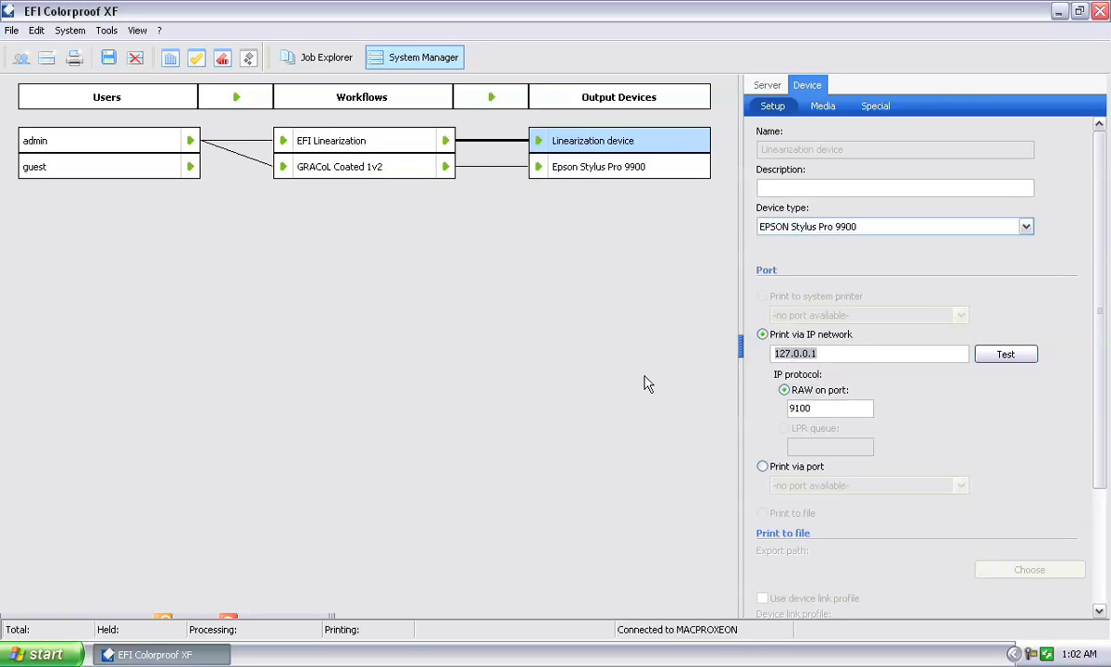
click(584, 218)
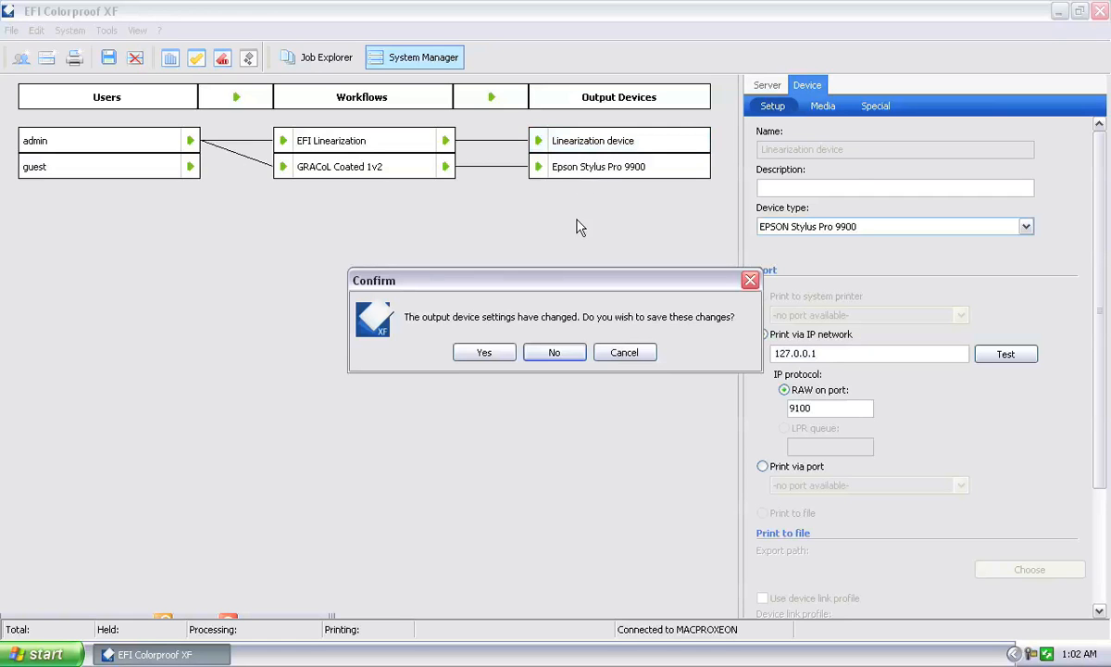
click(553, 353)
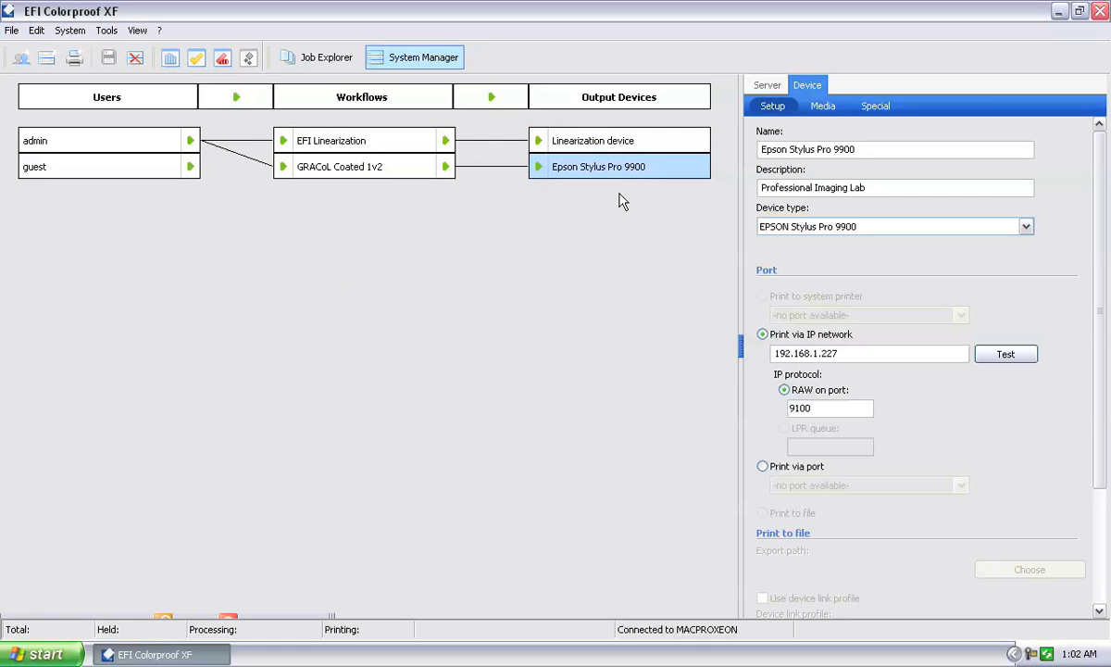
Start linearizing the Epson Stylus Pro 9900, overwrite the Linearization device's configuration with its settings, and cancel the linearization in EFI Color Manager.
right_click(679, 172)
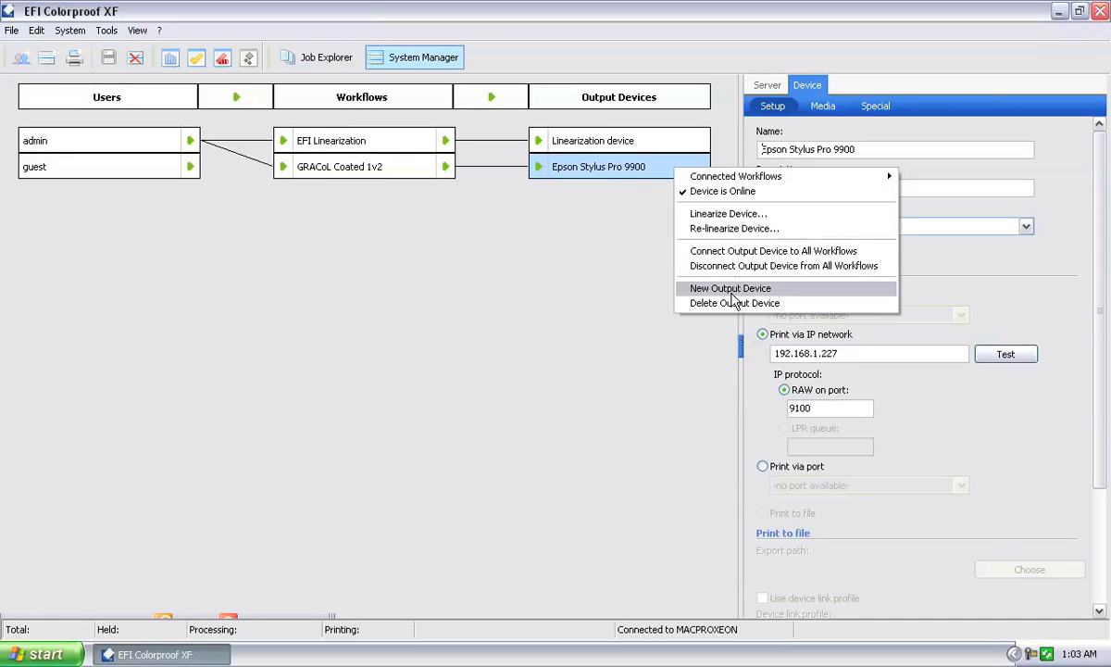
click(699, 214)
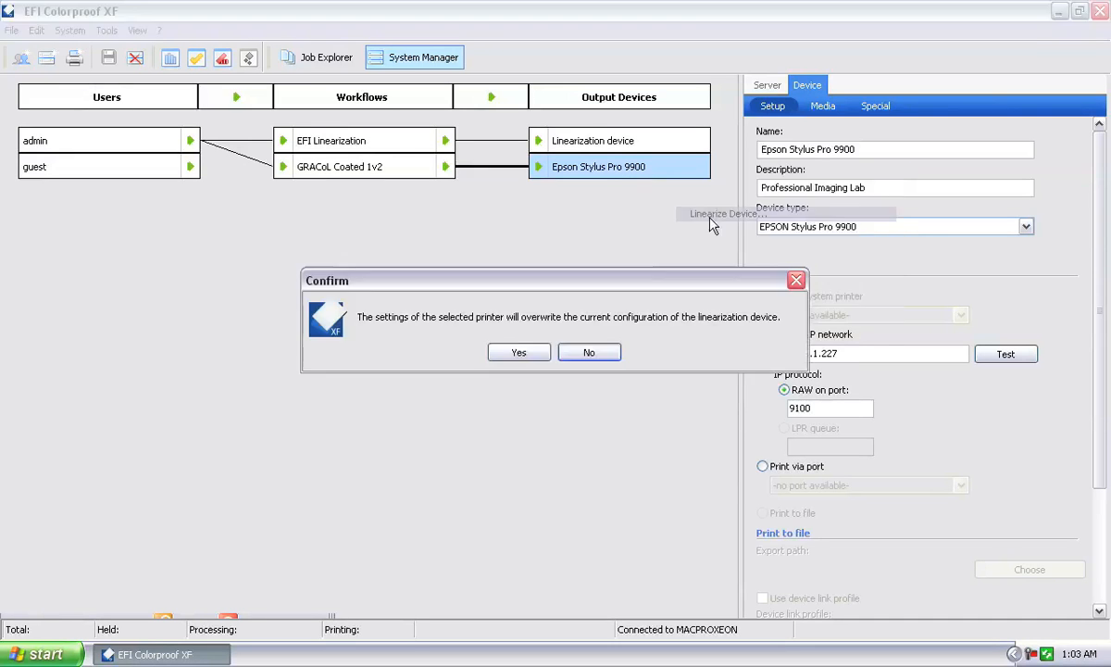
click(520, 355)
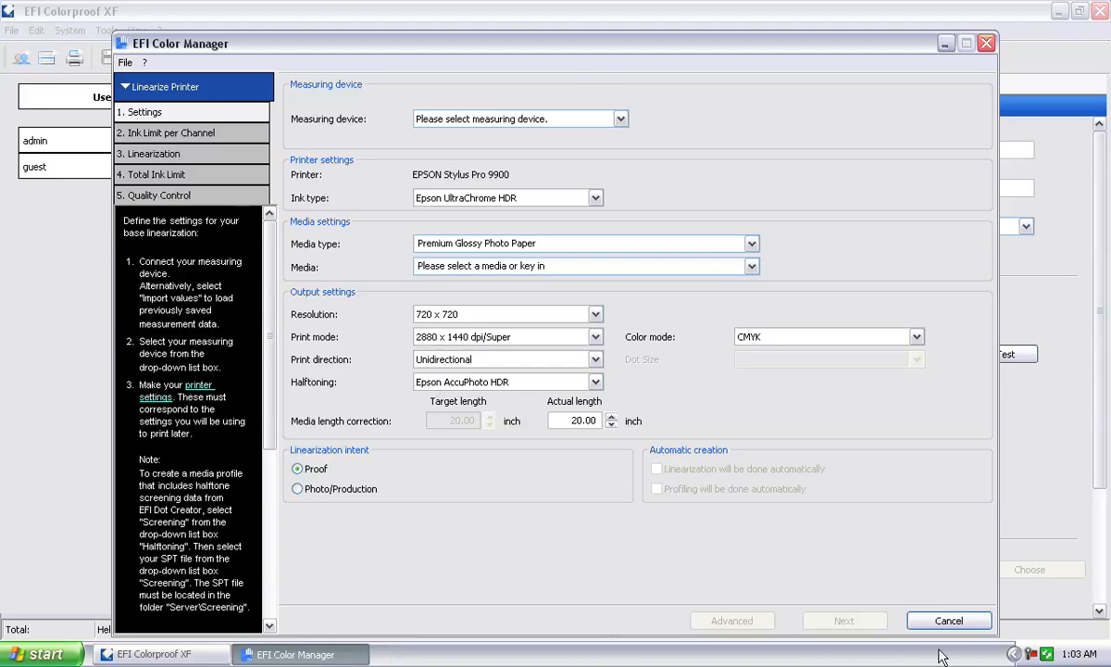
click(920, 622)
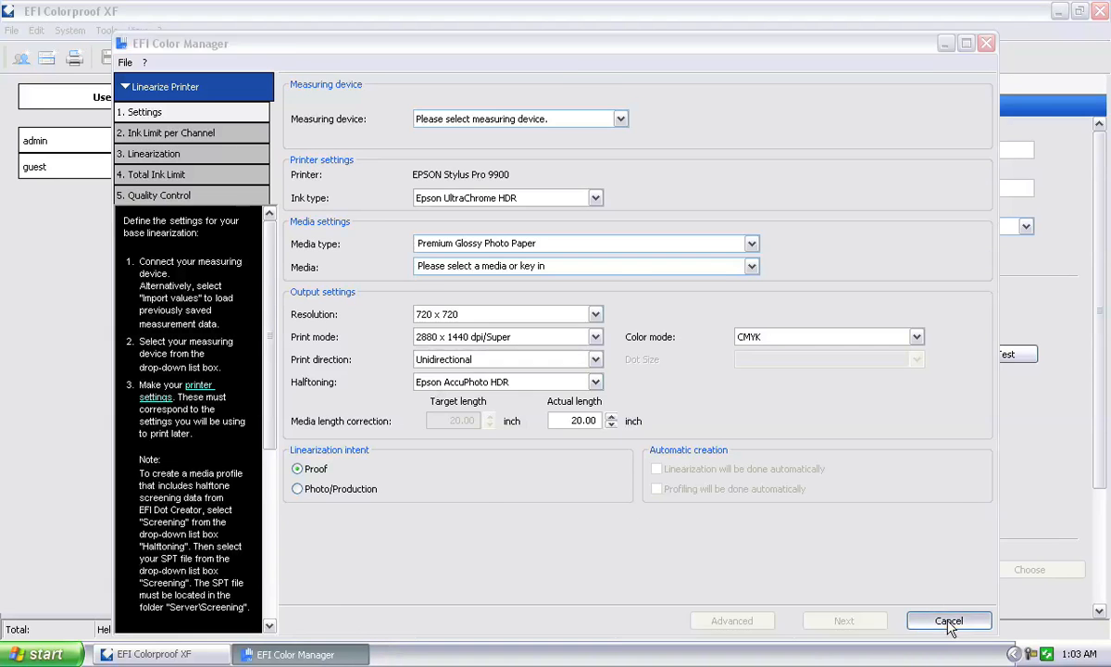
click(446, 524)
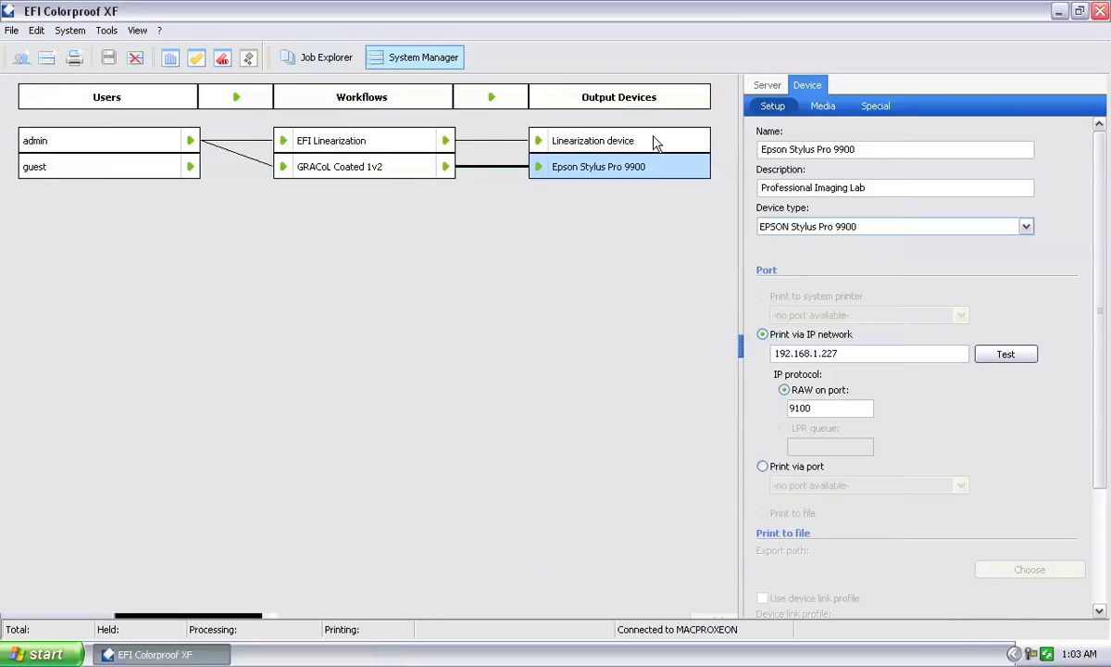
Review the Linearization device's setup, media and special settings, plus the Epson Stylus Pro 9900's special settings and the GRACoL Coated 1v2 verification settings.
click(603, 140)
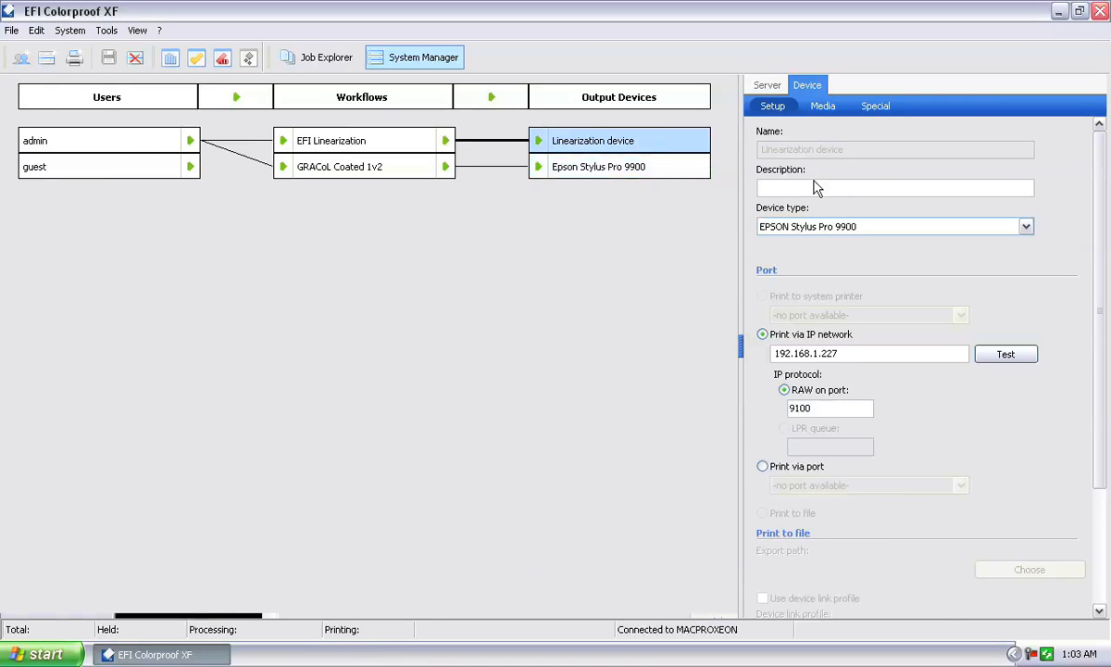
click(824, 106)
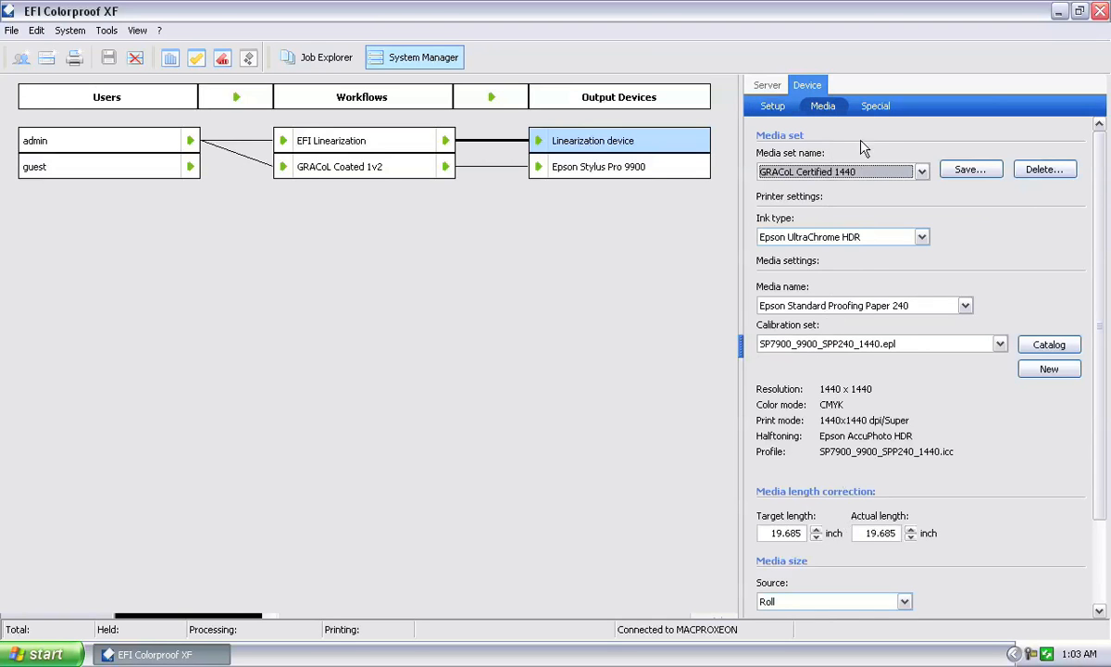
click(871, 107)
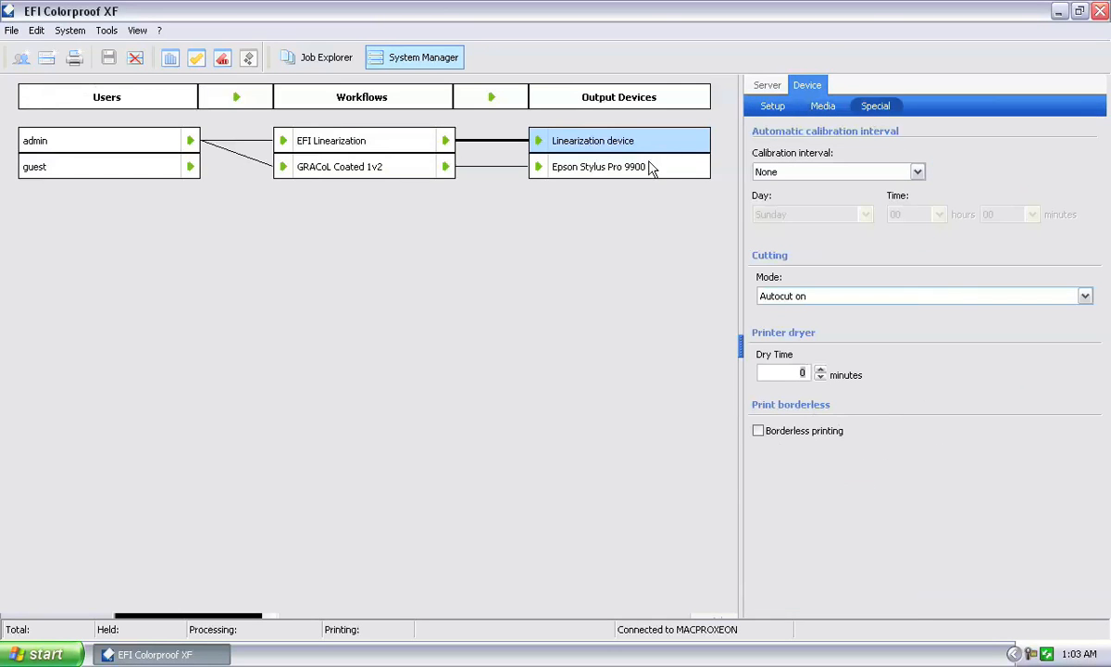
click(623, 167)
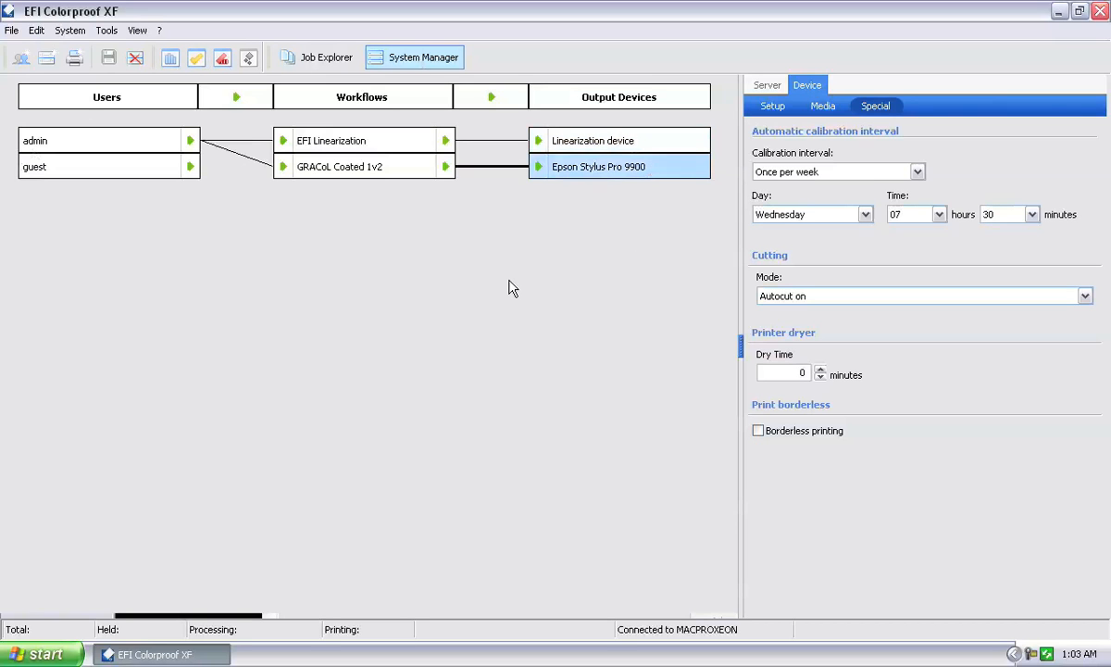
click(418, 169)
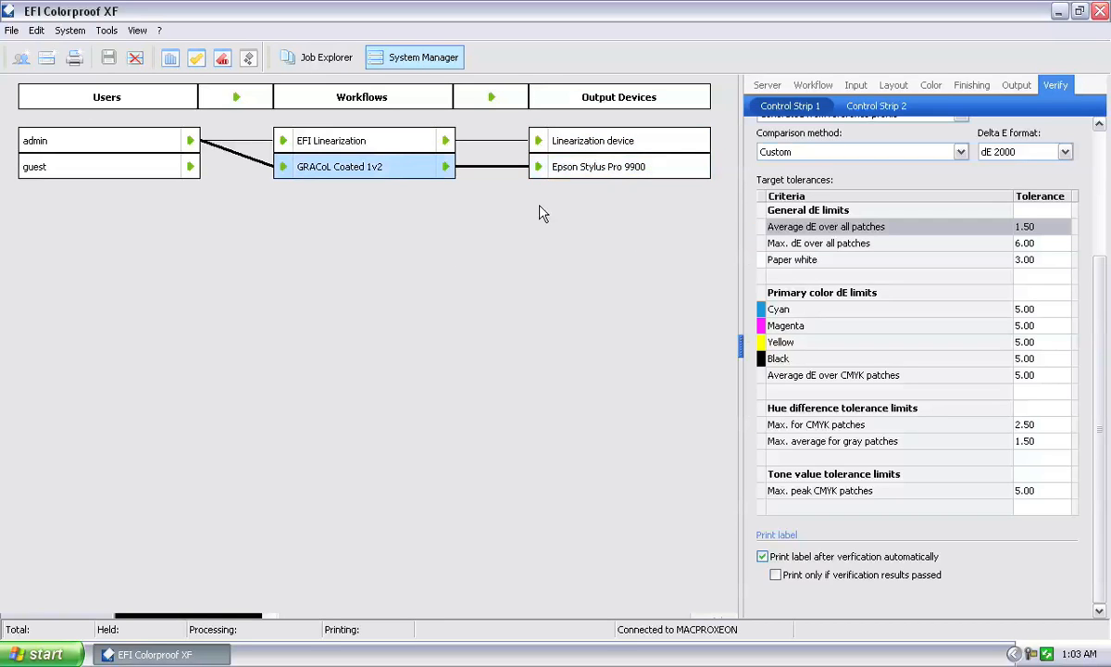
click(639, 168)
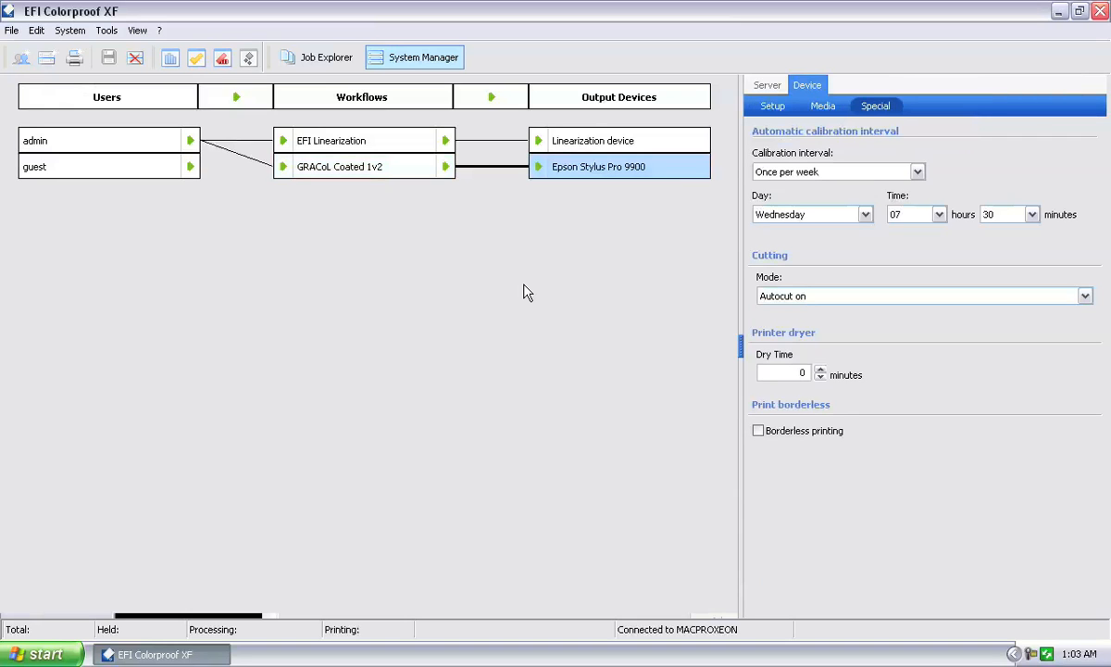